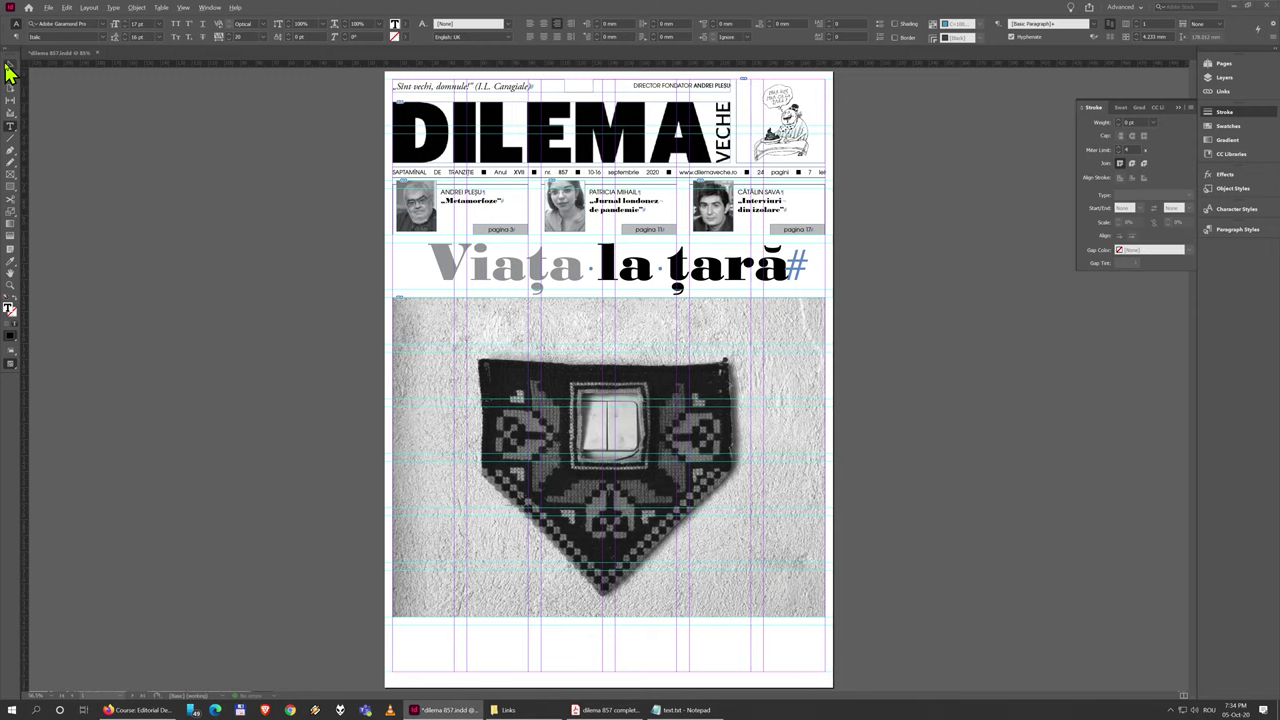
Step: Deselect the InDesign text, restore the rulers, and scroll the original cover PDF to its bottom strip
click(277, 288)
key(ctrl+r)
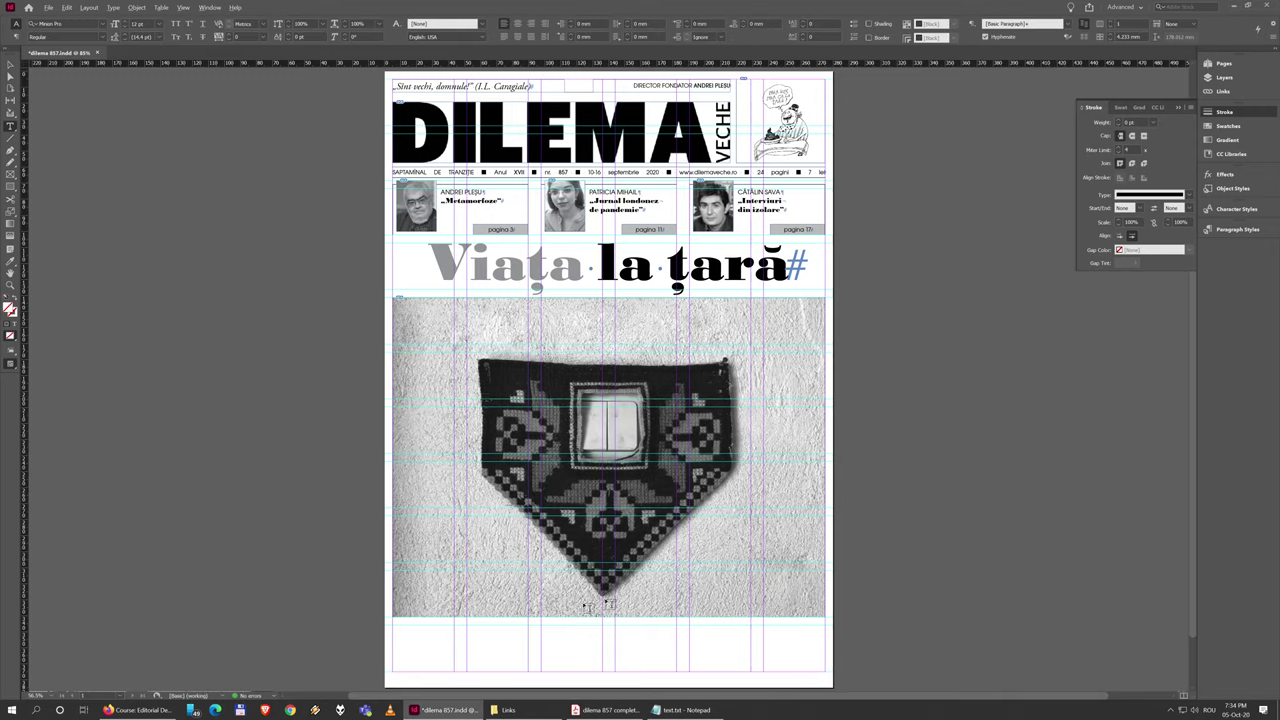
click(590, 709)
scroll(483, 530, down, 10)
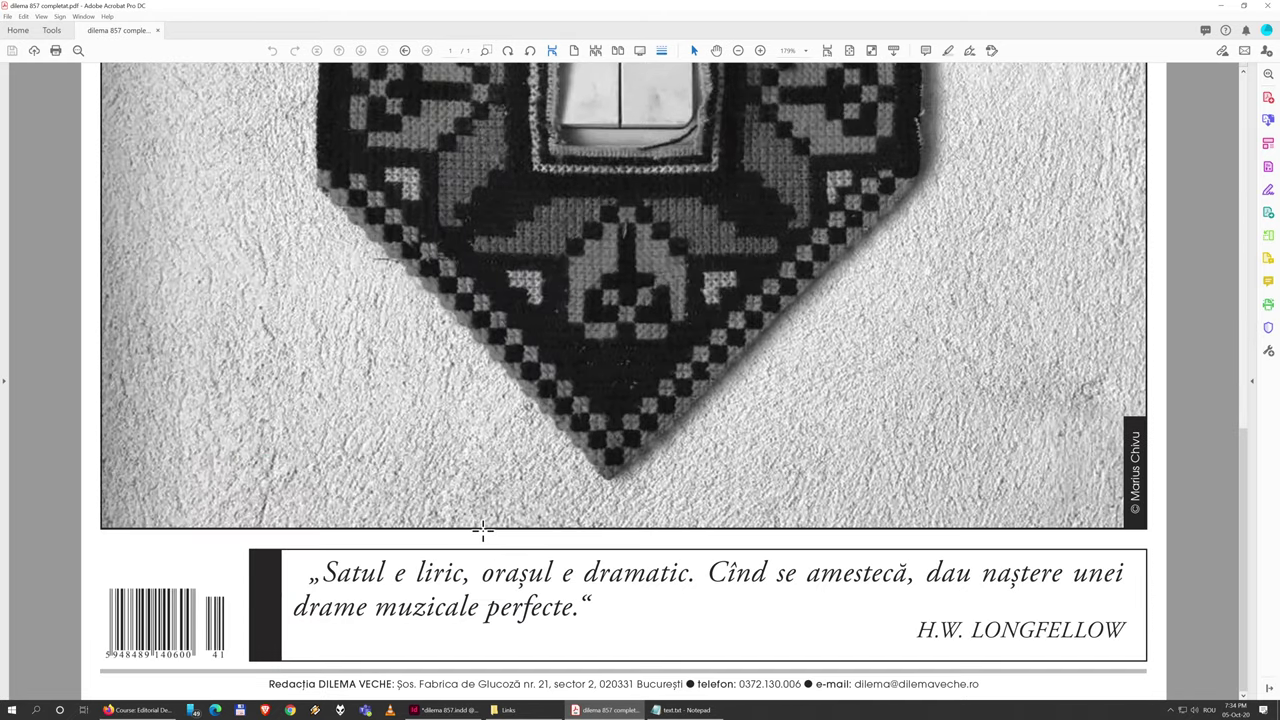
Step: Inspect the barcode and the Longfellow quote and author text by selecting them in the PDF
click(184, 614)
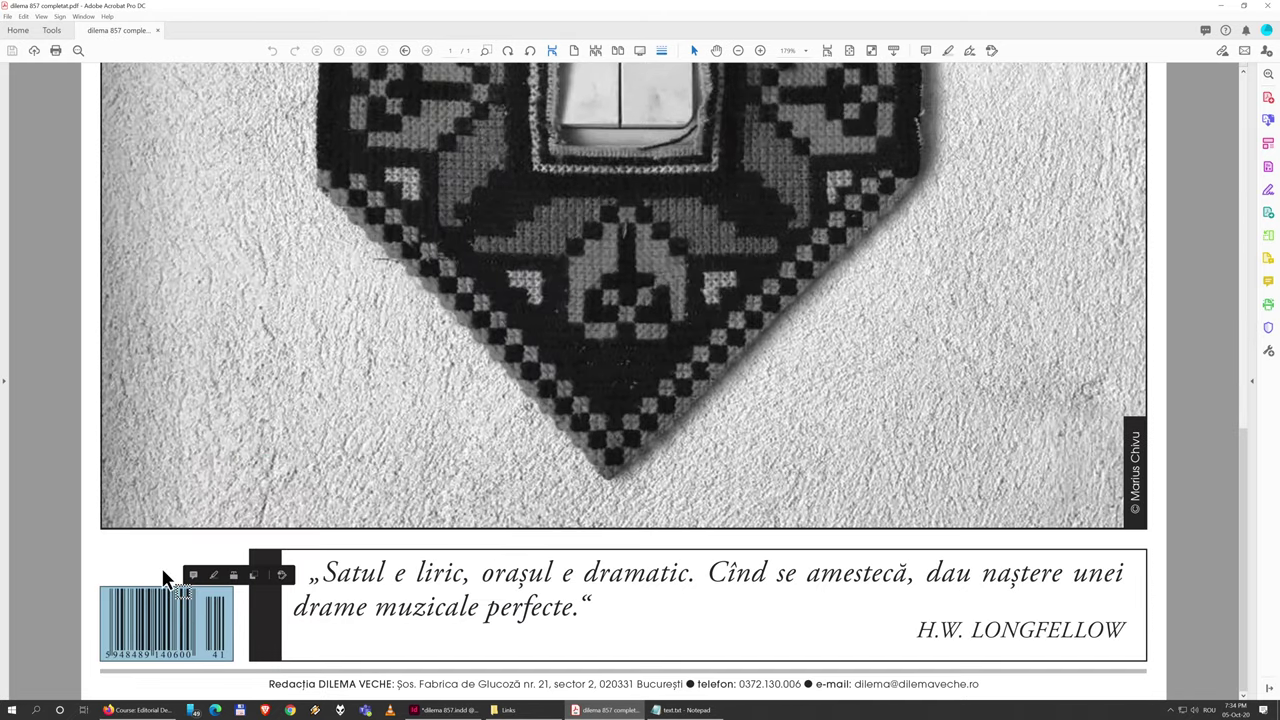
click(163, 572)
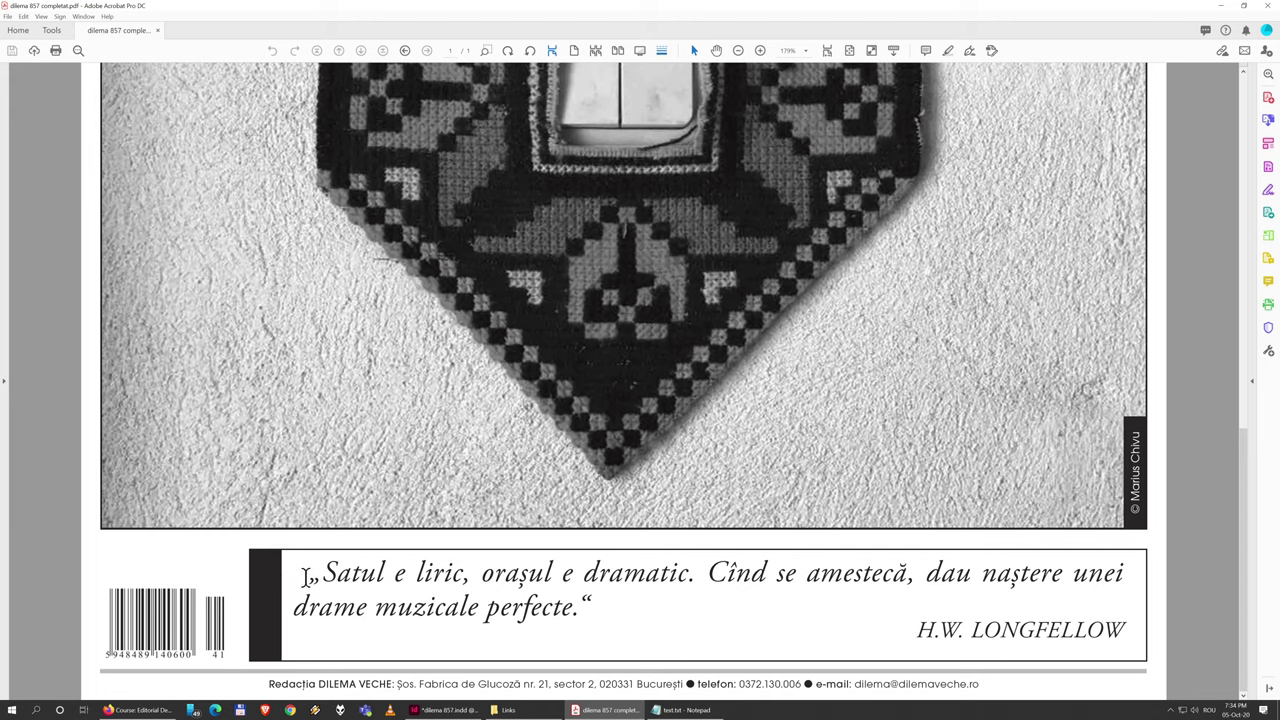
drag(304, 577, 1095, 644)
click(1095, 644)
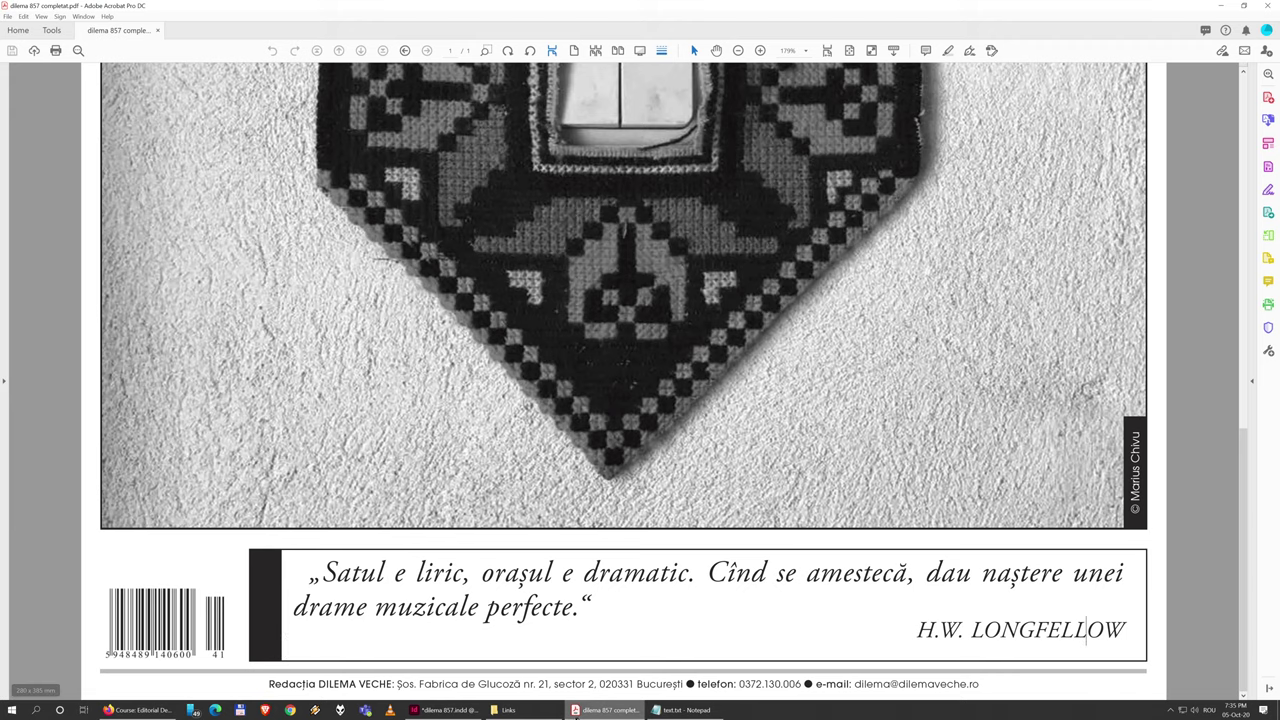
Step: Draw a small text frame in the cover's bottom strip, then fit the whole page in view
click(448, 710)
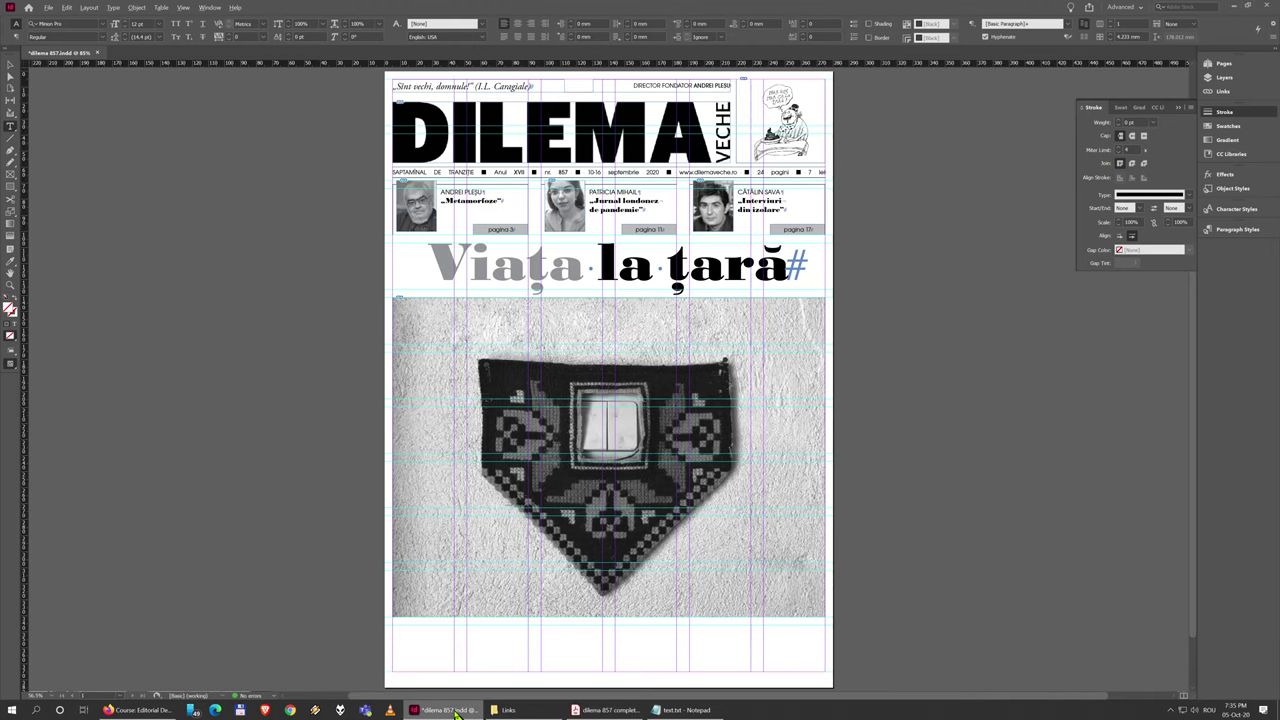
scroll(563, 650, up, 5)
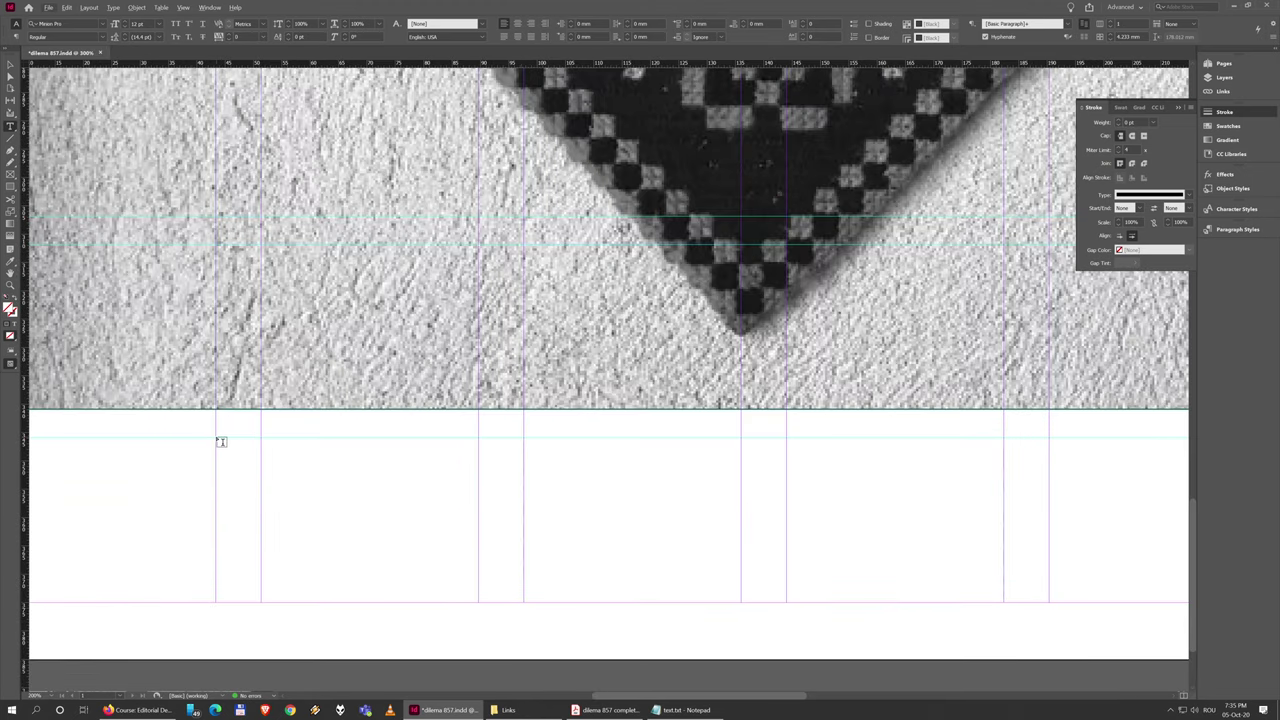
mouse_move(221, 441)
mouse_down()
mouse_move(276, 595)
mouse_move(263, 605)
mouse_up()
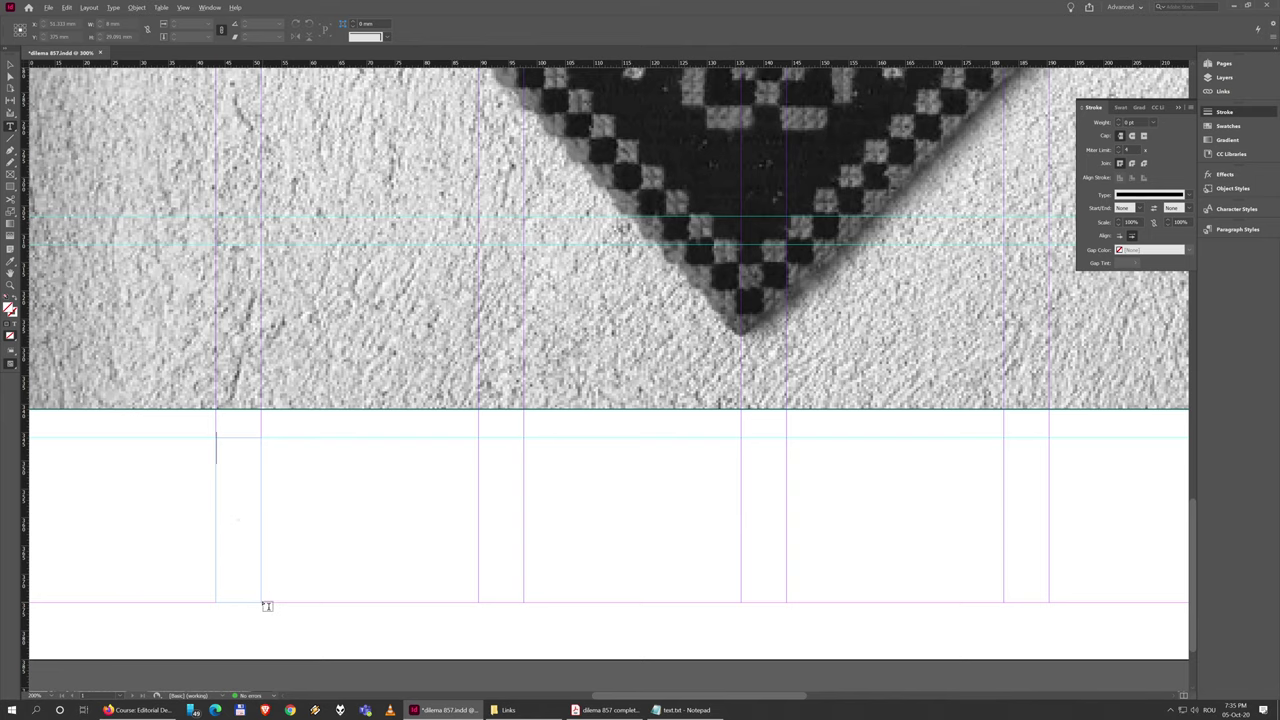
key(ctrl+0)
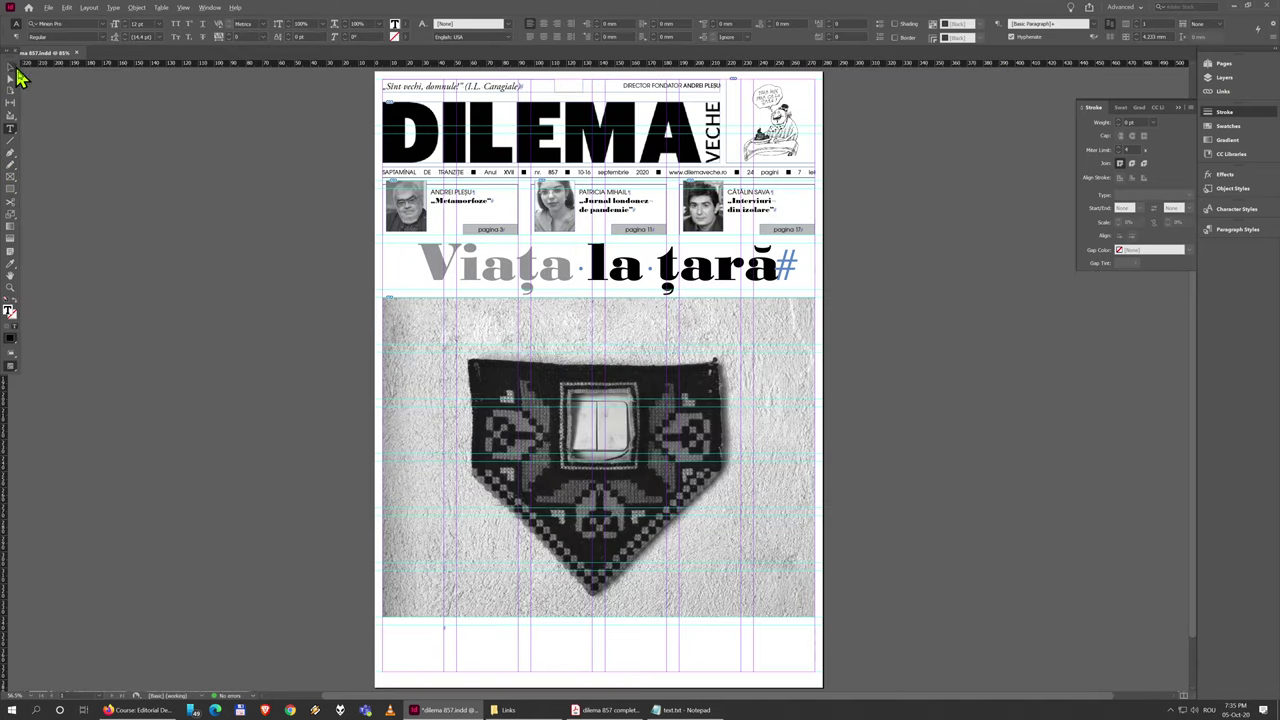
click(9, 68)
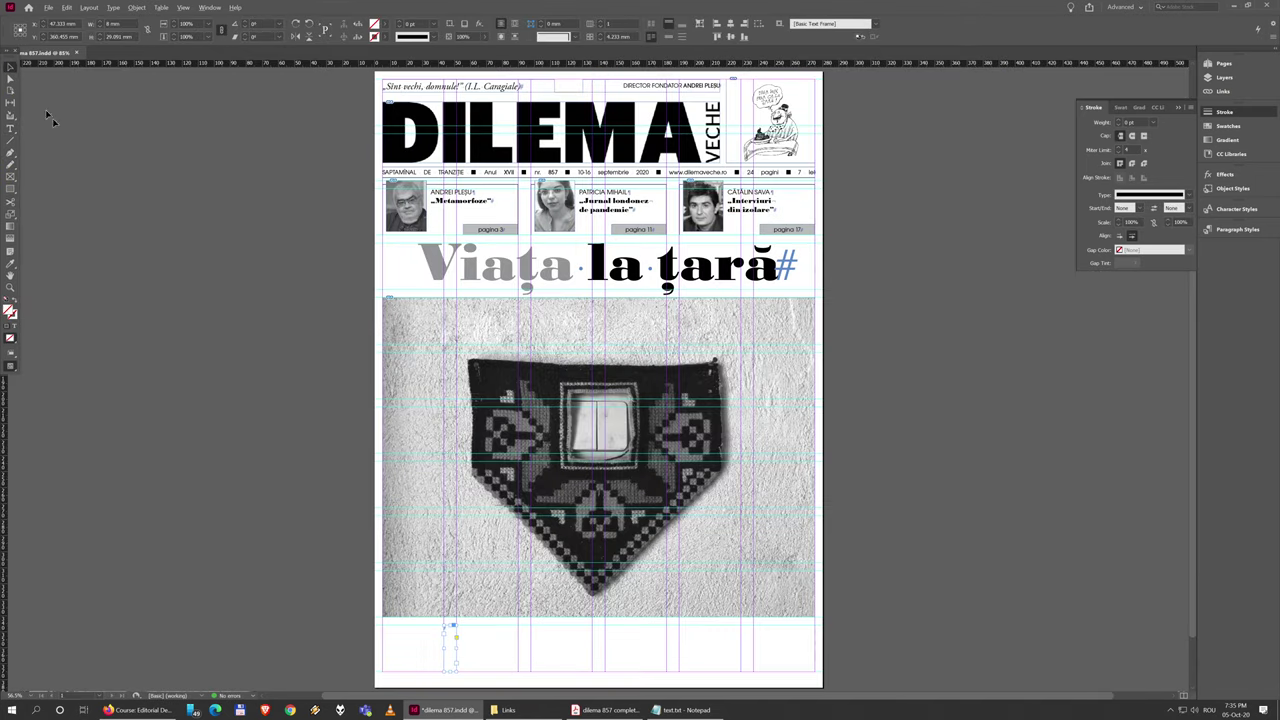
scroll(463, 641, up, 3)
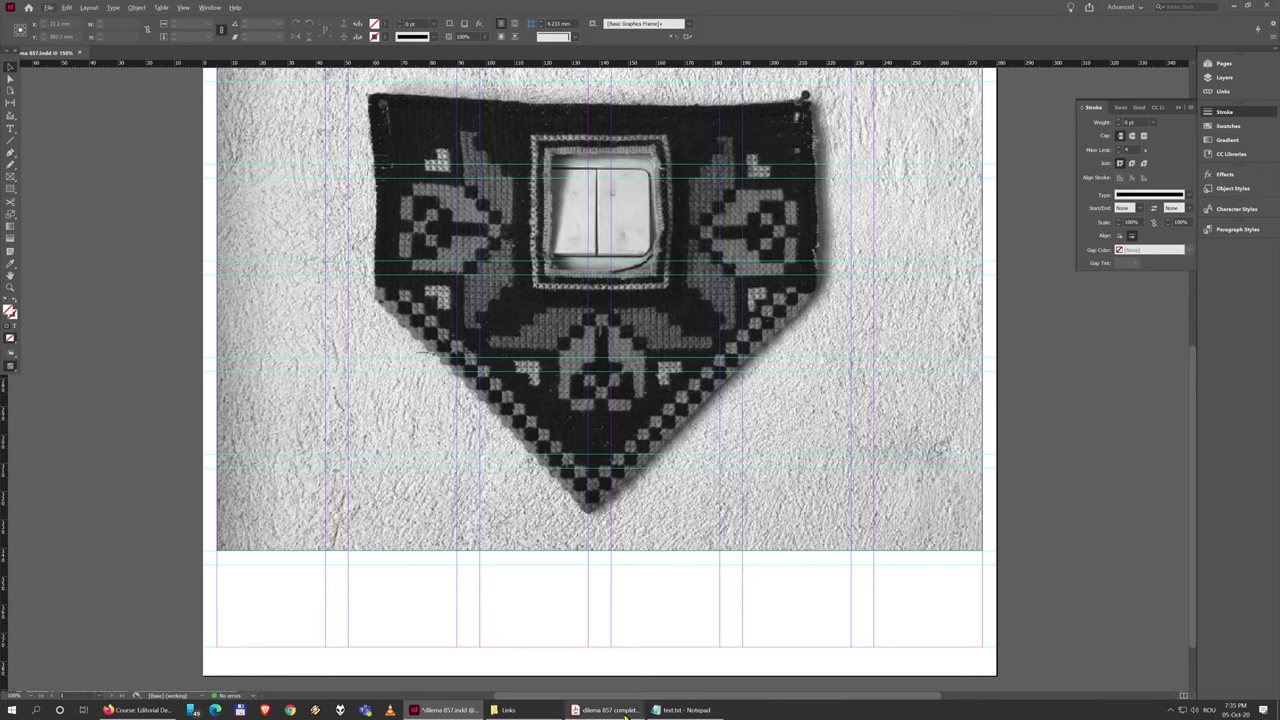
Step: Inspect the footer contact line in the original cover PDF
click(588, 709)
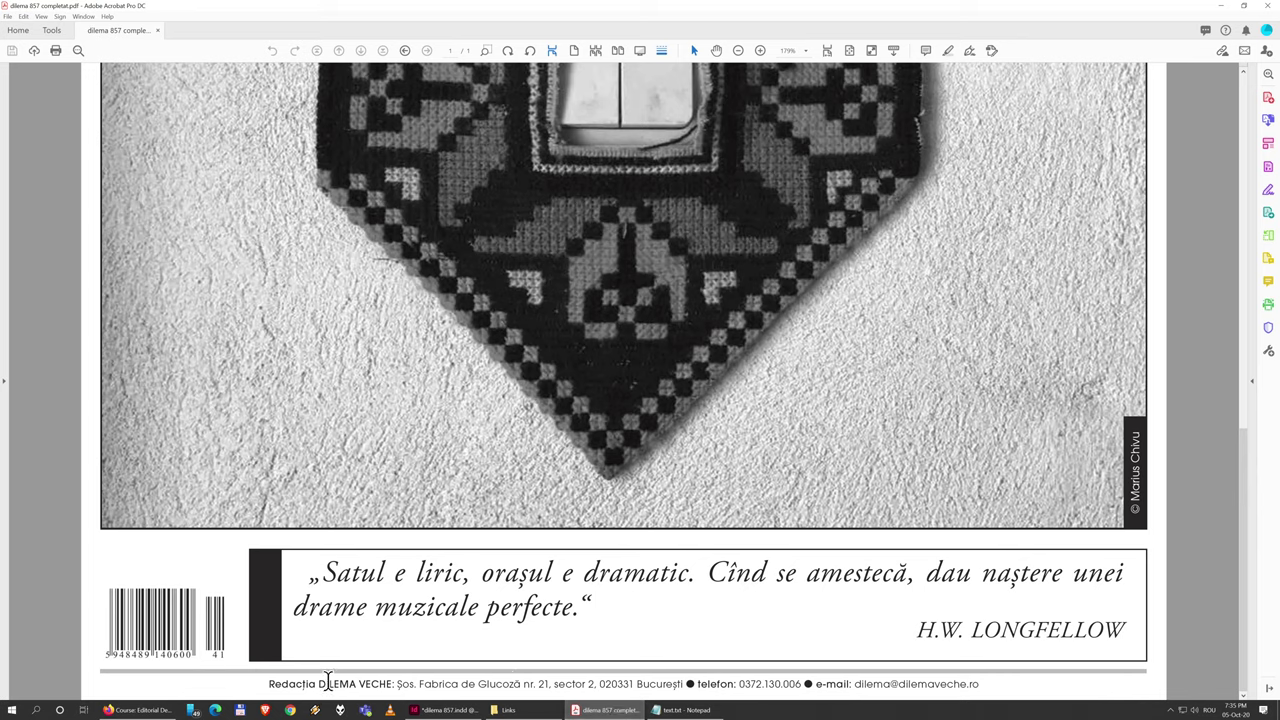
drag(318, 684, 920, 700)
click(920, 700)
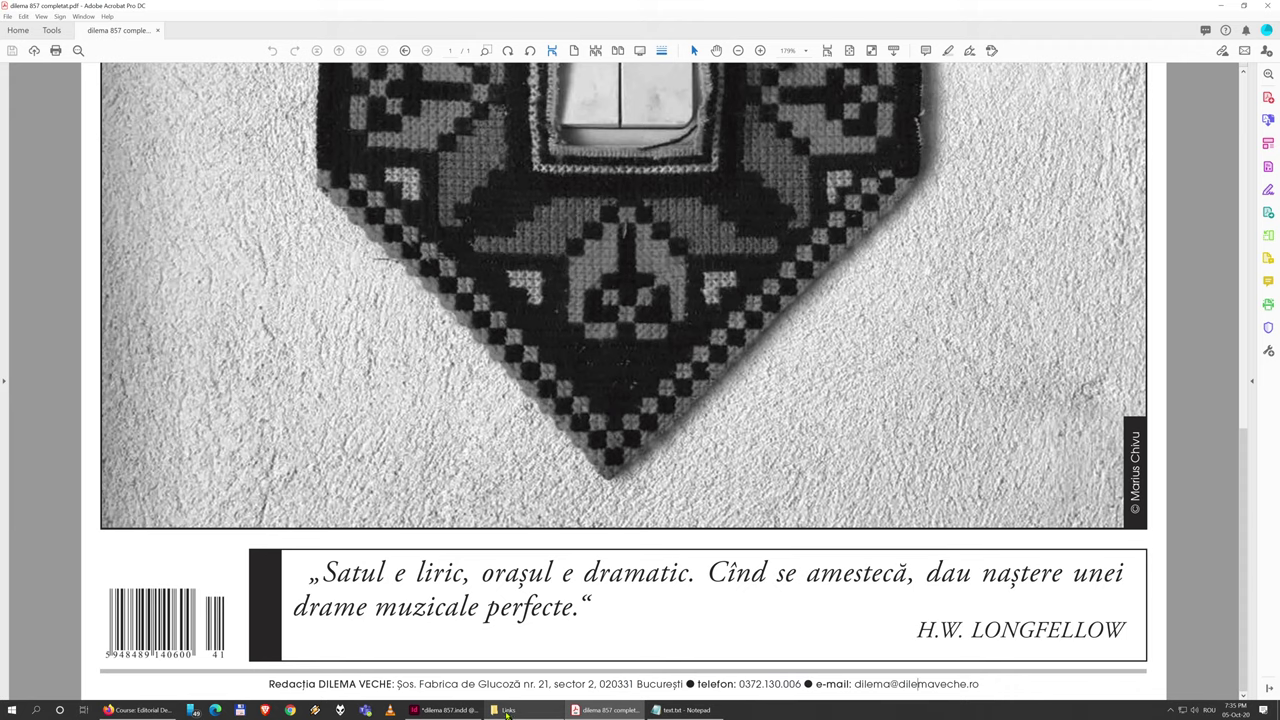
Step: Place barcode.jpg from the Links folder, move it to the bottom-left margin, and preview
click(445, 709)
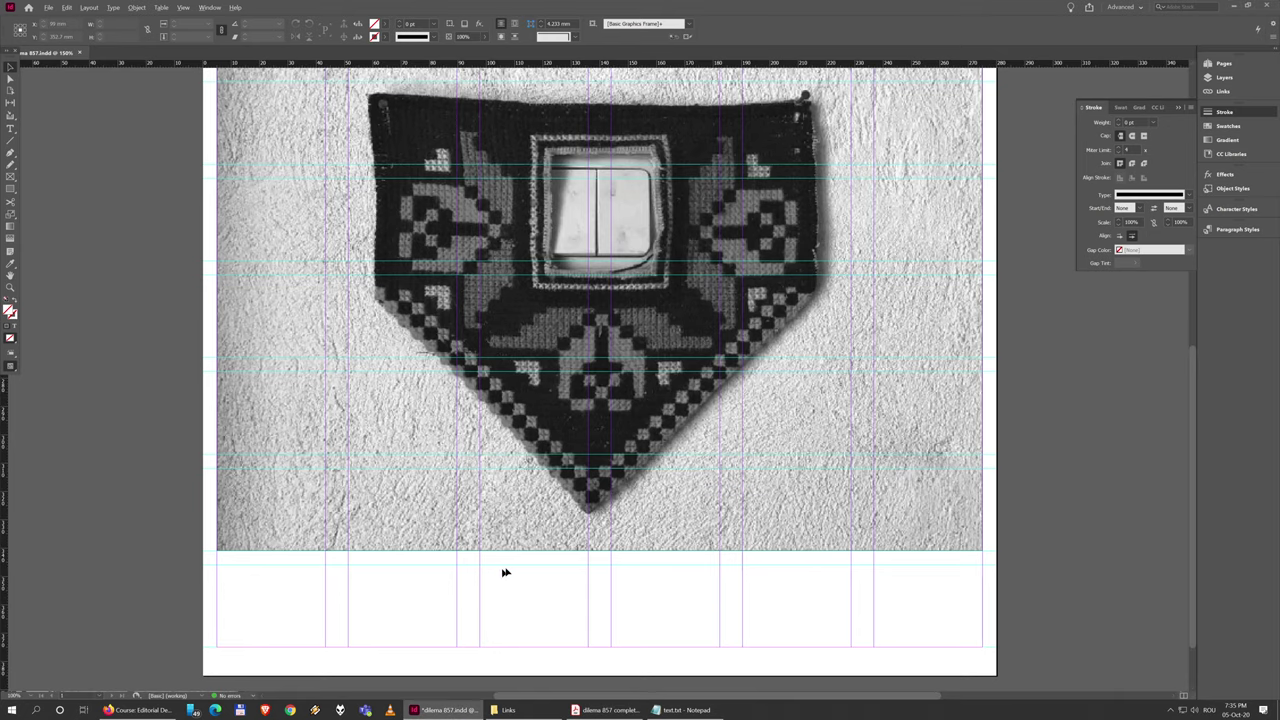
click(505, 709)
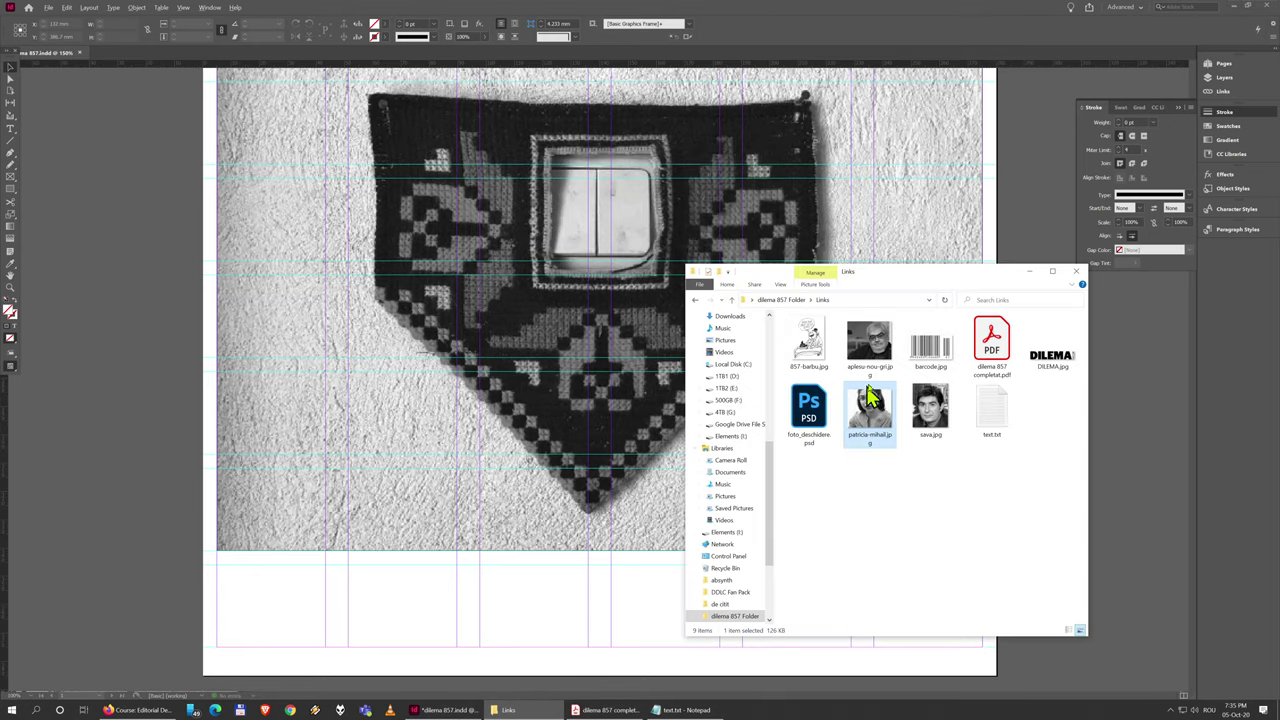
drag(935, 355, 216, 582)
scroll(363, 630, up, 6)
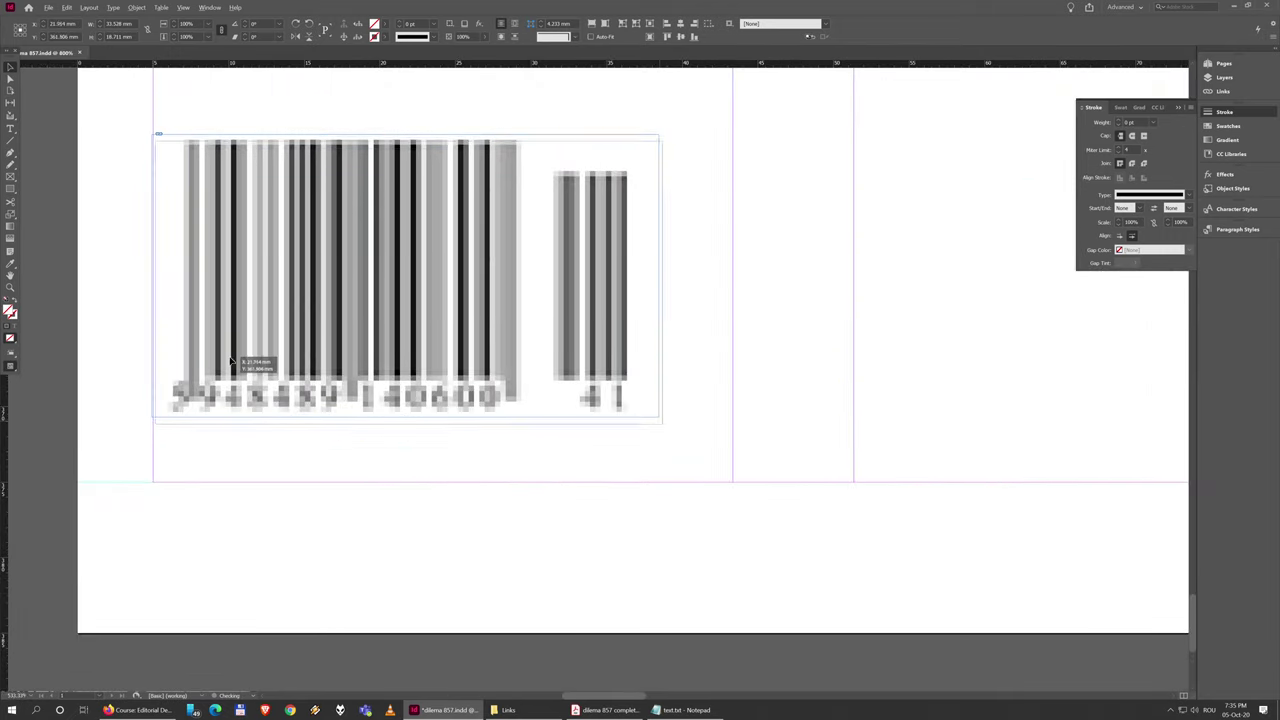
drag(230, 362, 229, 418)
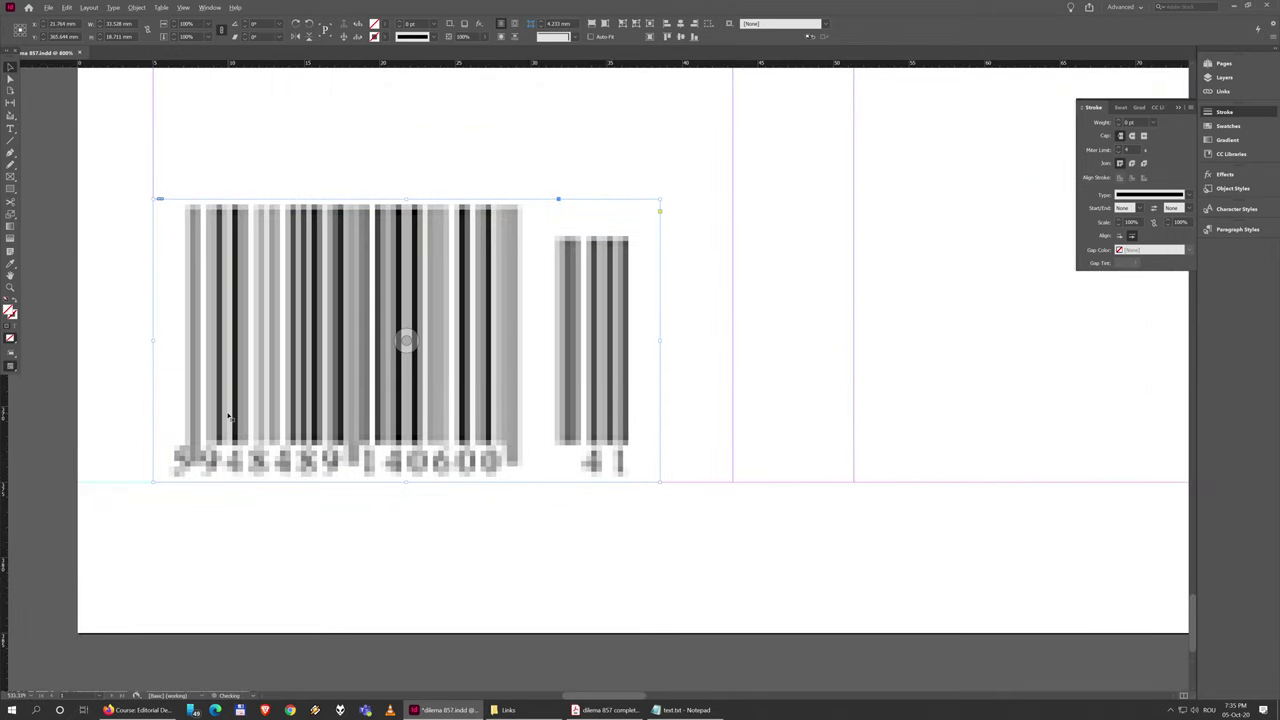
click(720, 366)
key(w)
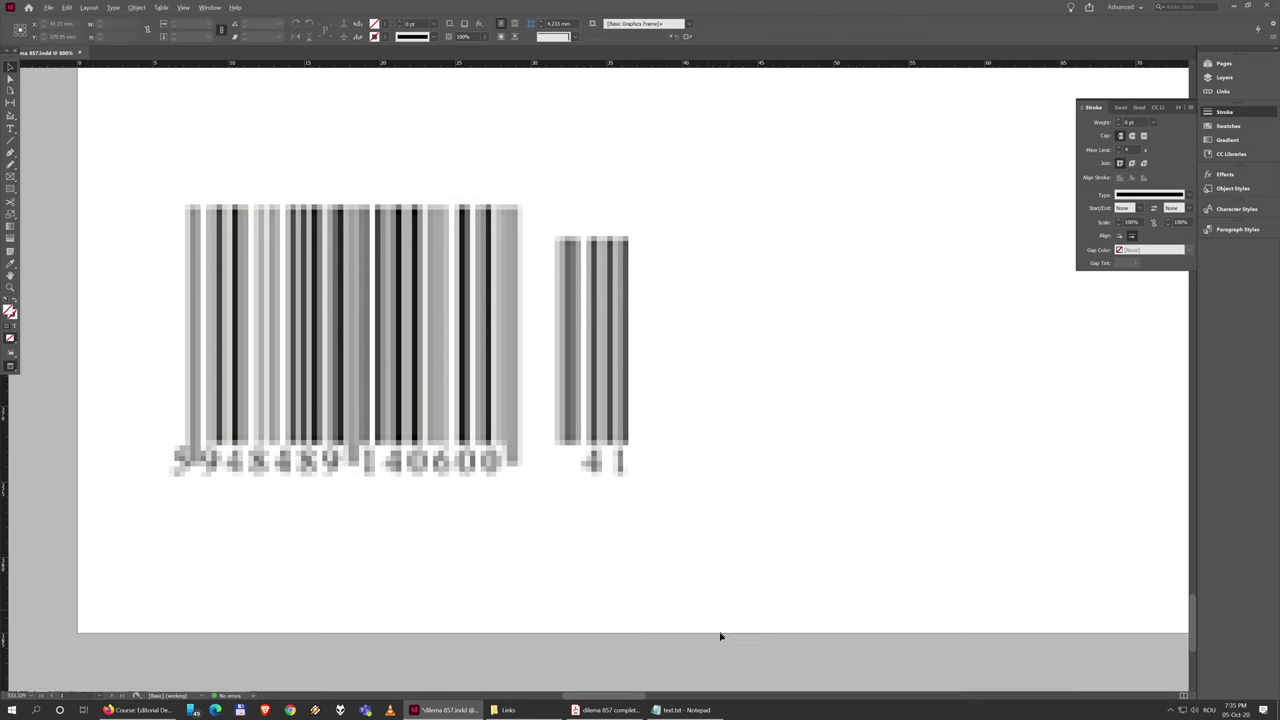
click(614, 712)
scroll(180, 636, up, 1)
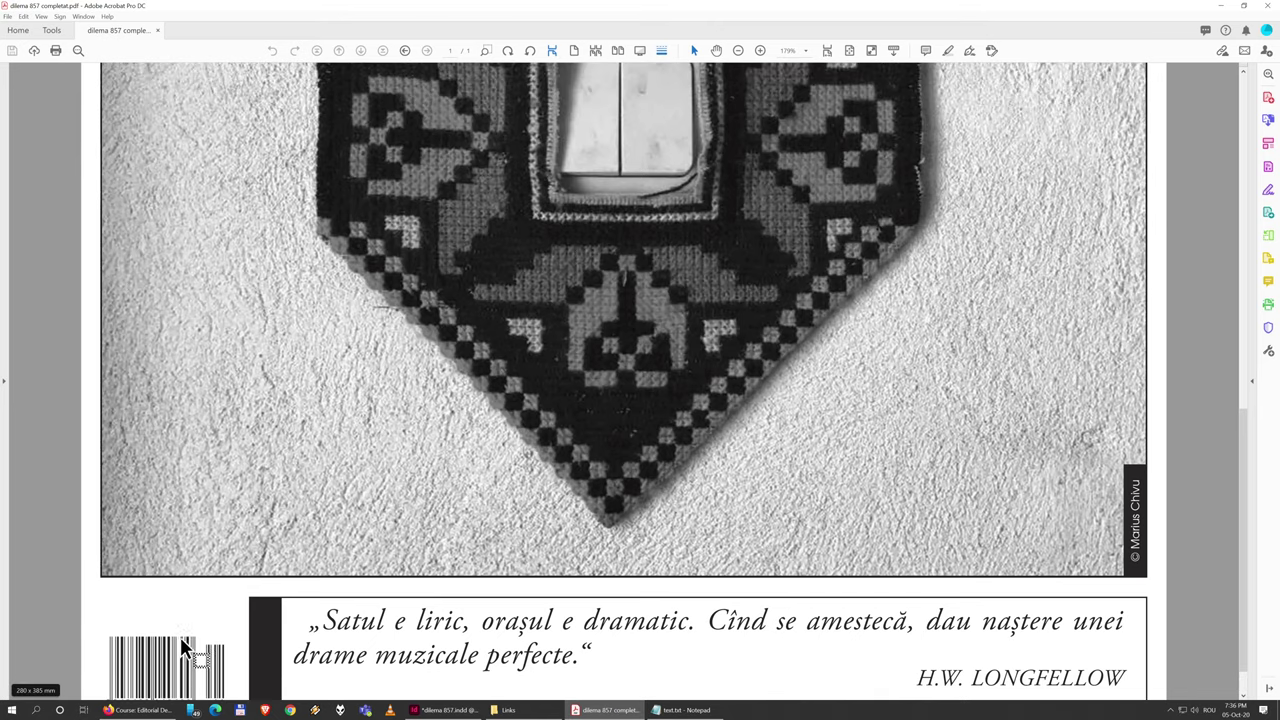
drag(180, 638, 252, 563)
scroll(174, 614, down, 1)
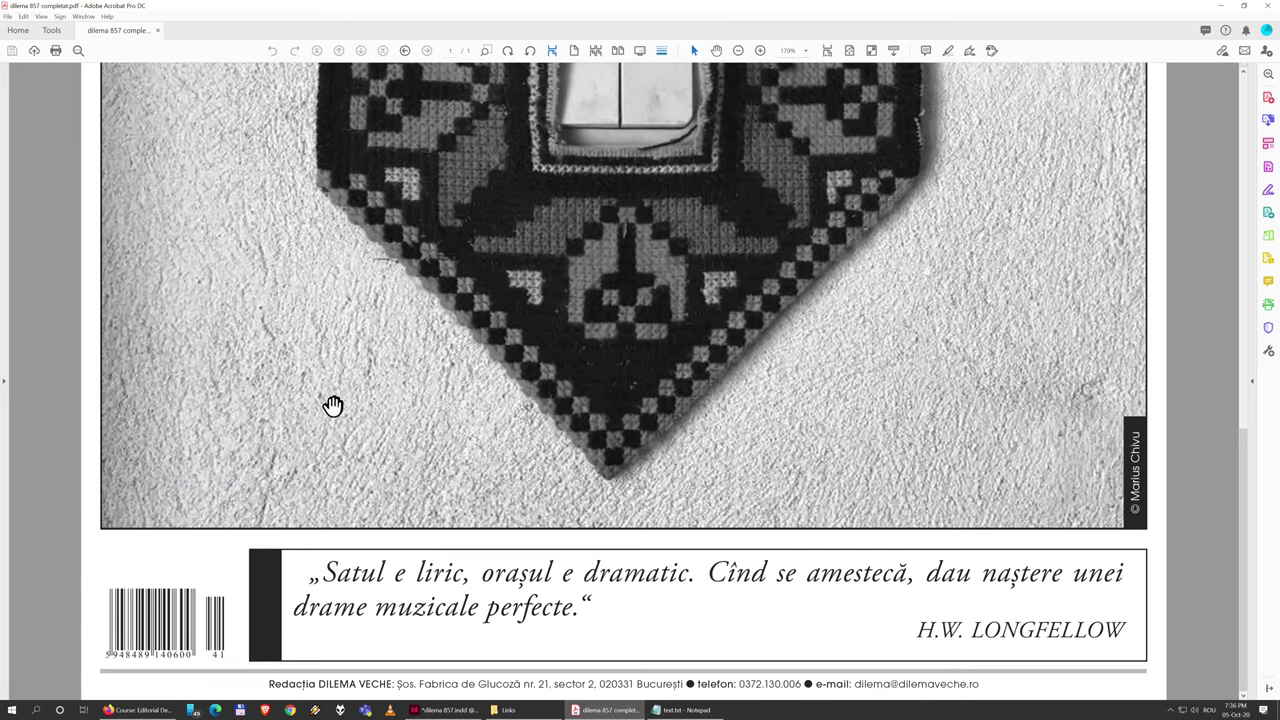
scroll(583, 517, up, 15)
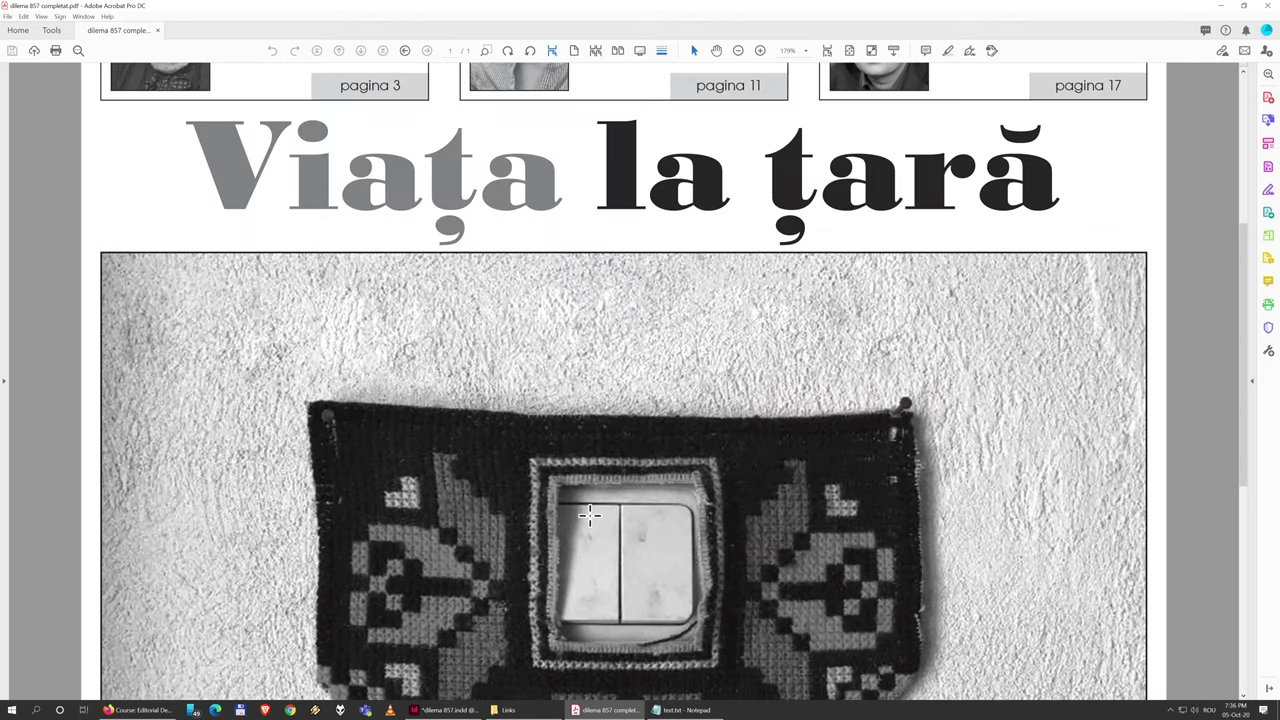
ctrl+scroll(988, 349, up, 5)
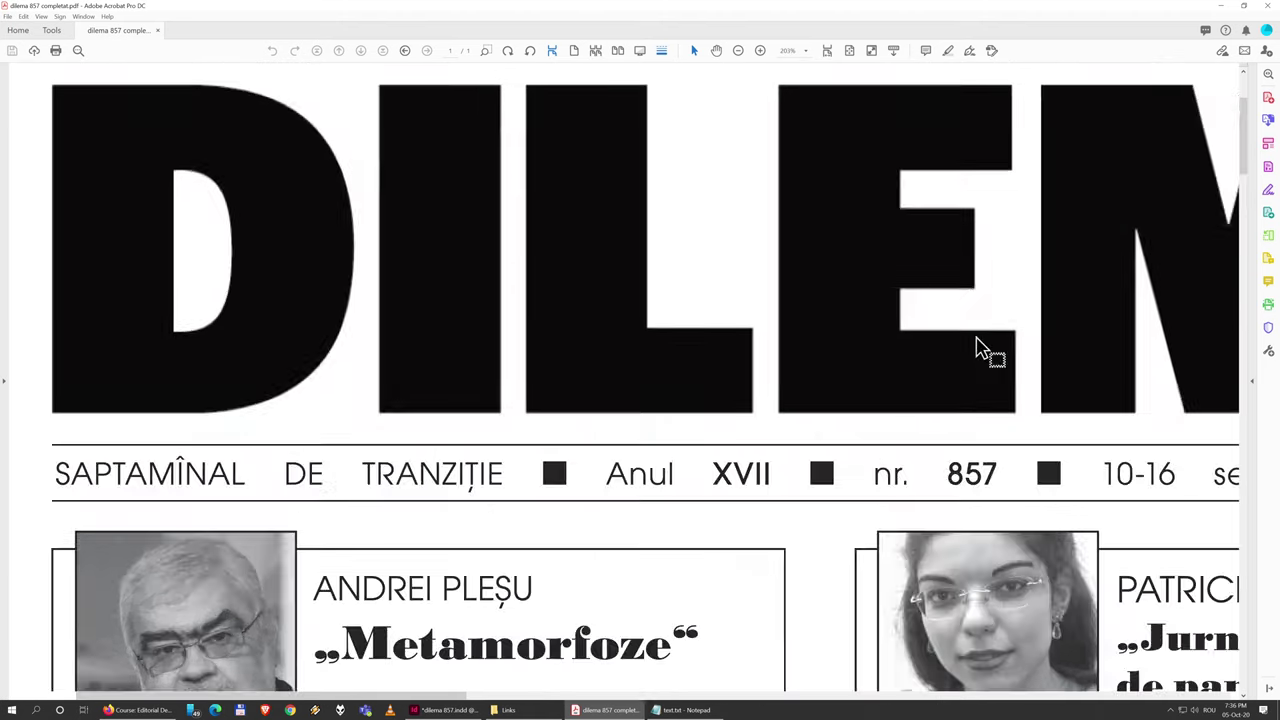
scroll(888, 503, down, 5)
scroll(309, 286, right, 15)
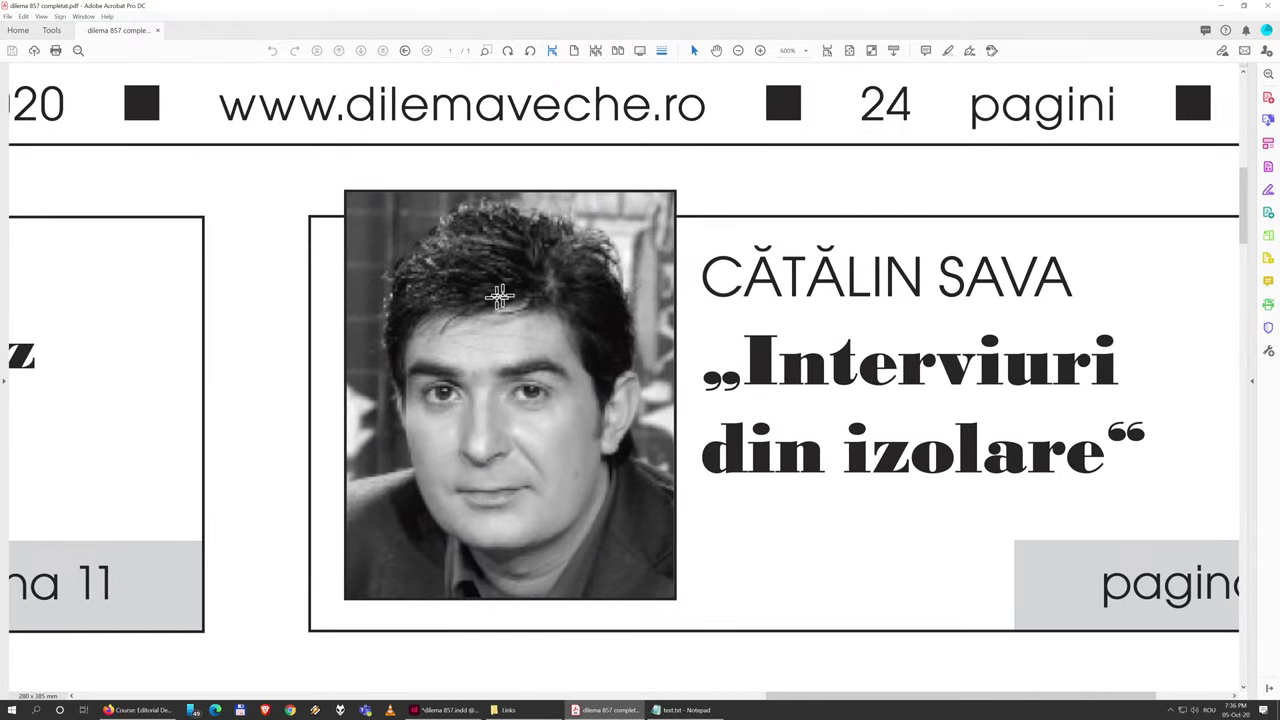
click(445, 710)
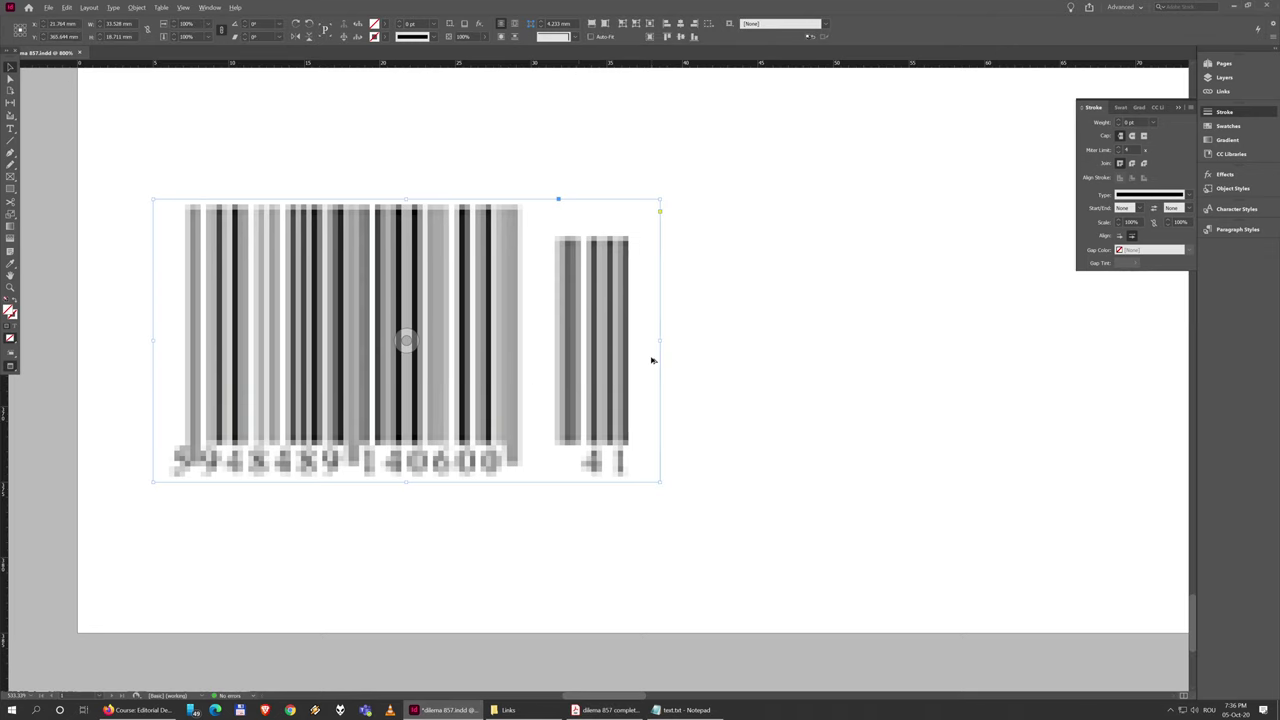
Step: Pan to the barcode and return to Normal view so guides and columns show again
alt+scroll(651, 357, down, 4)
drag(861, 361, 656, 391)
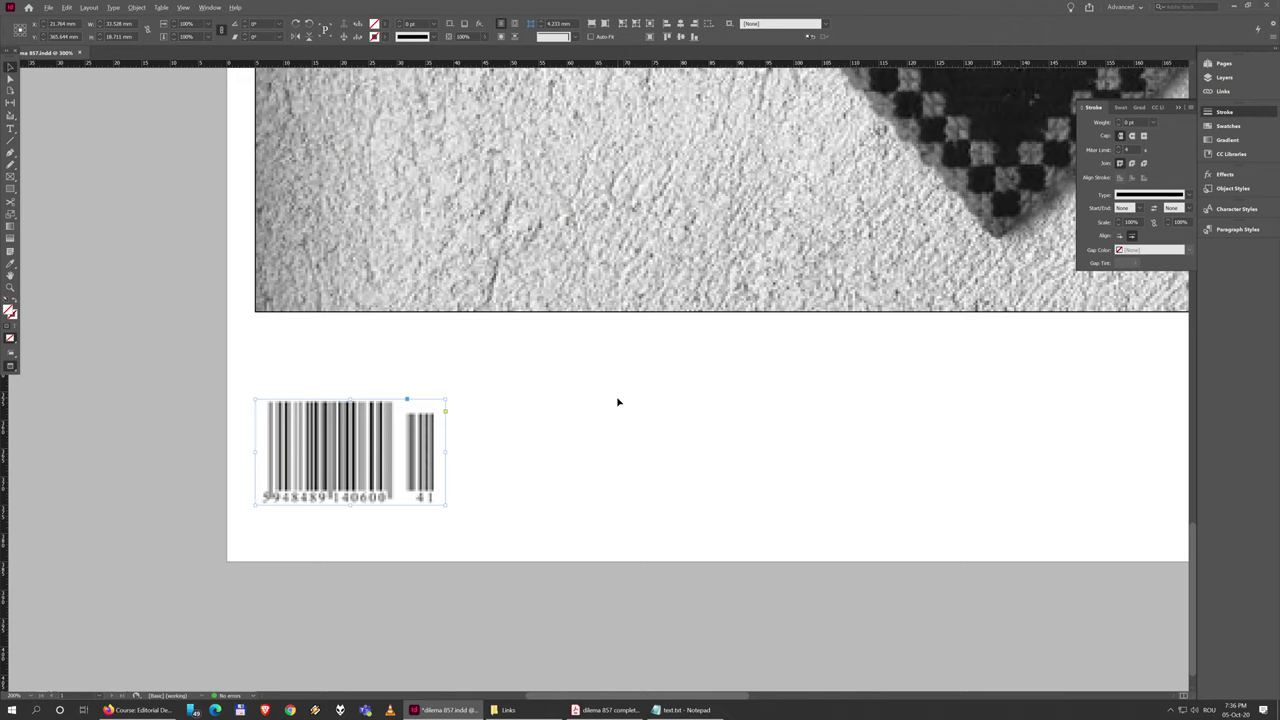
click(617, 402)
key(w)
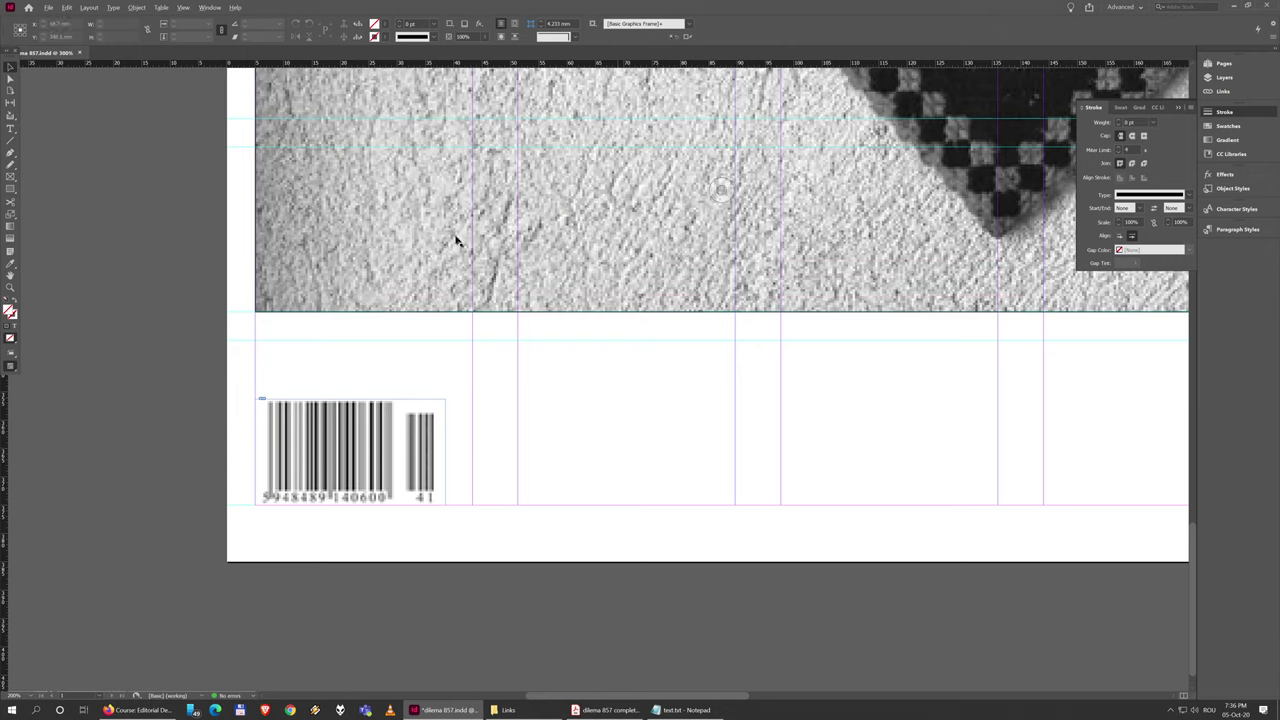
Step: Set View > Display Performance to High Quality Display
click(185, 9)
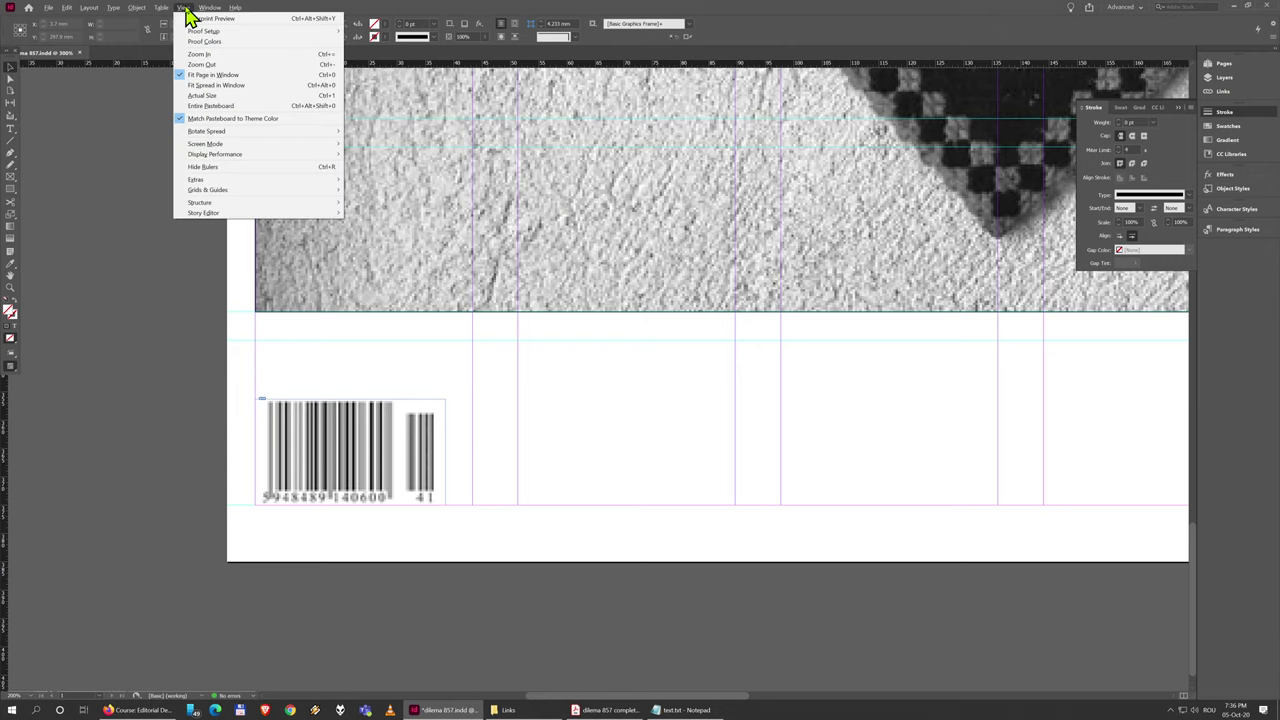
mouse_move(265, 156)
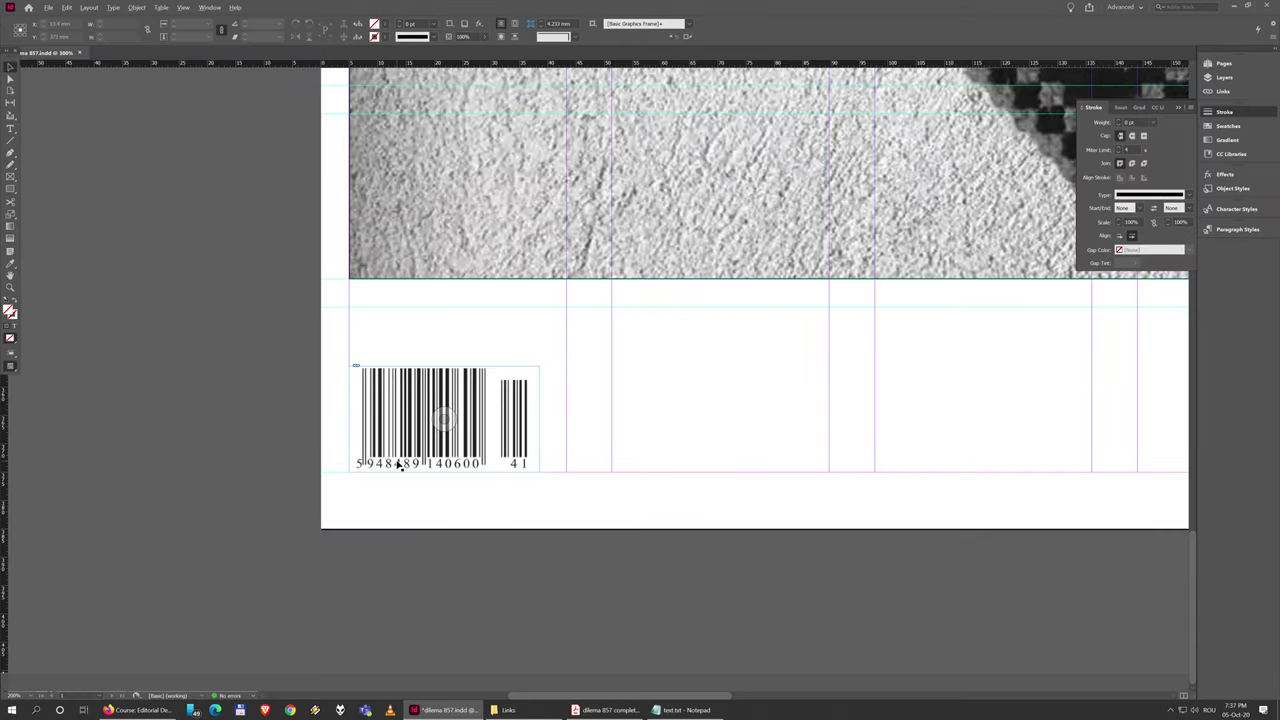
Step: Switch Display Performance to Typical Display
scroll(643, 351, up, 3)
scroll(876, 254, up, 15)
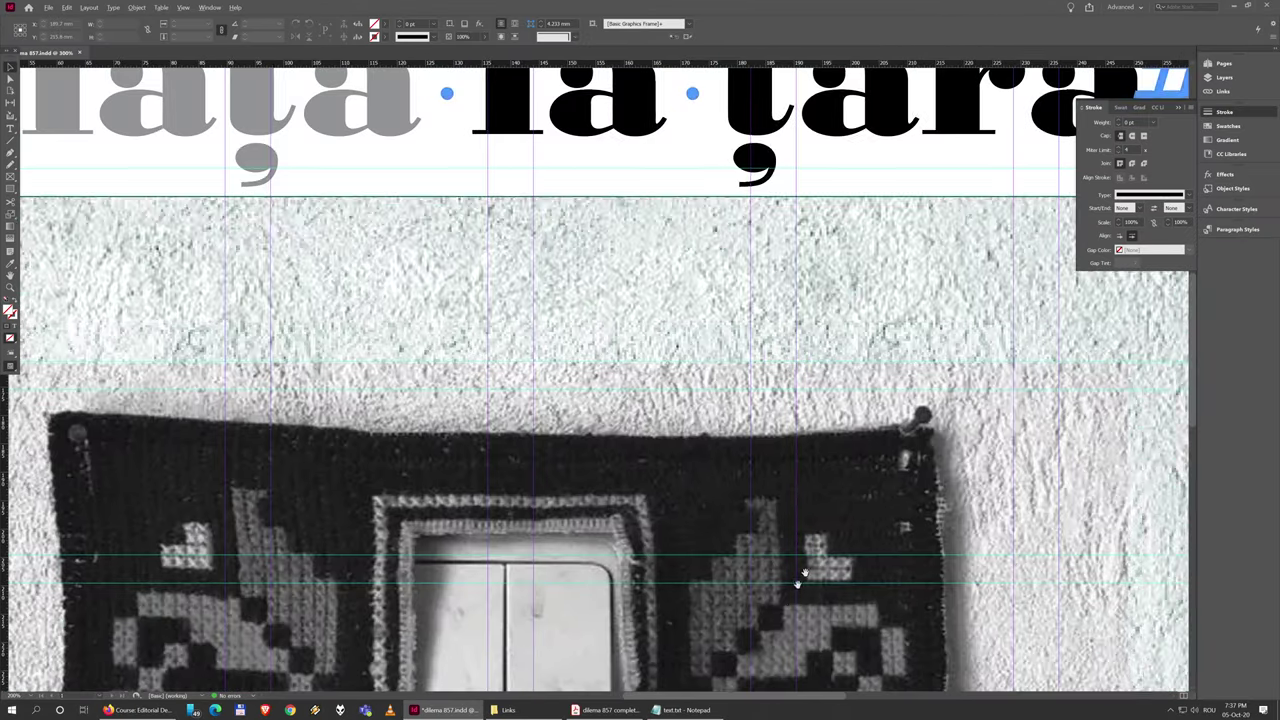
scroll(580, 365, up, 5)
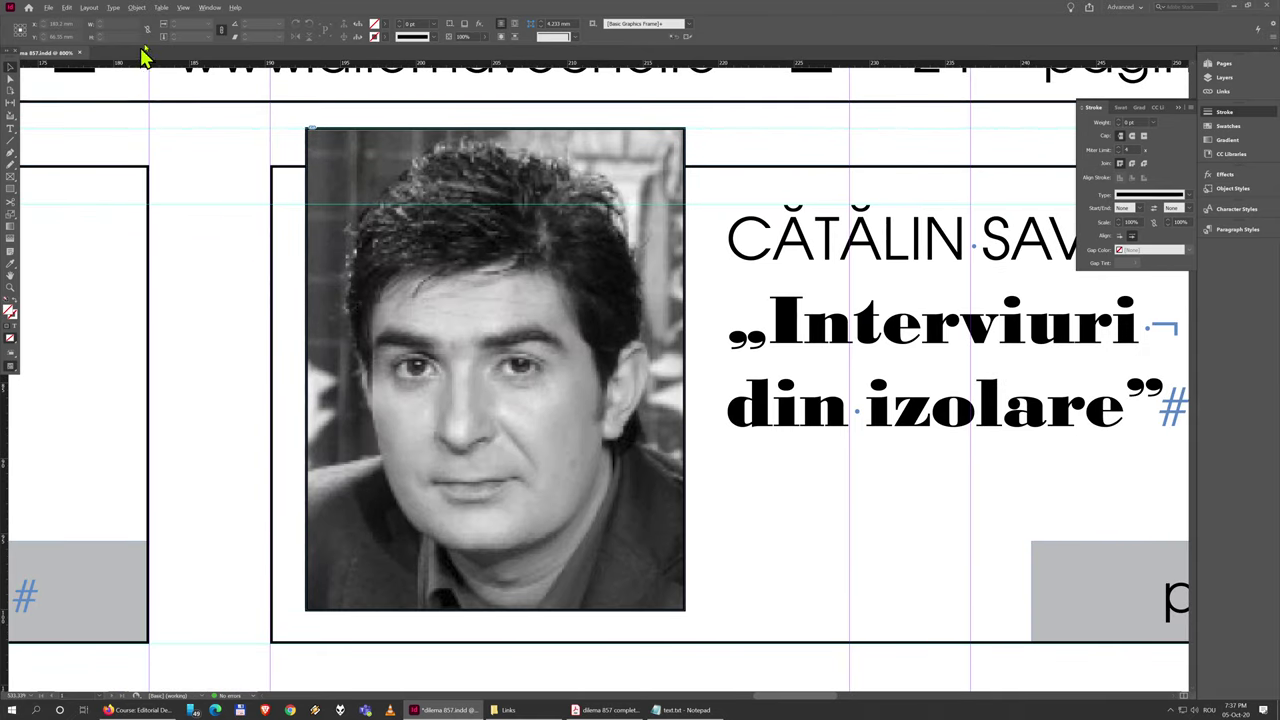
click(183, 9)
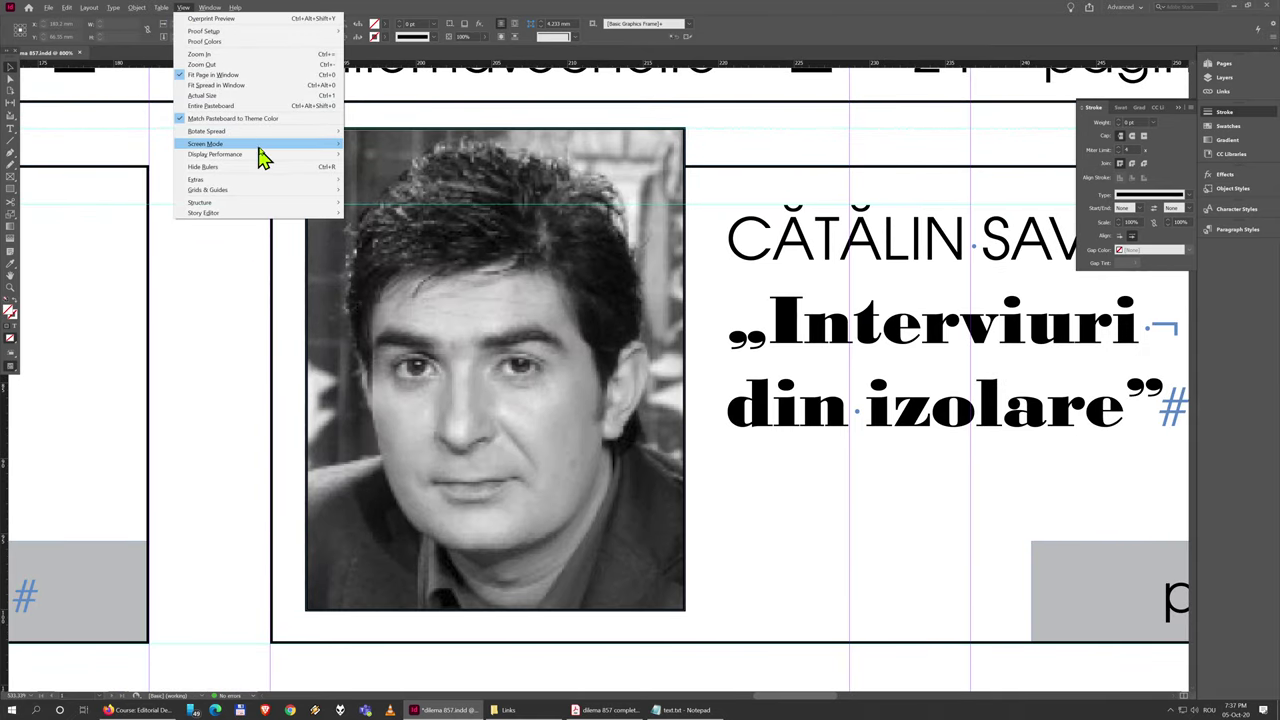
mouse_move(266, 155)
click(362, 165)
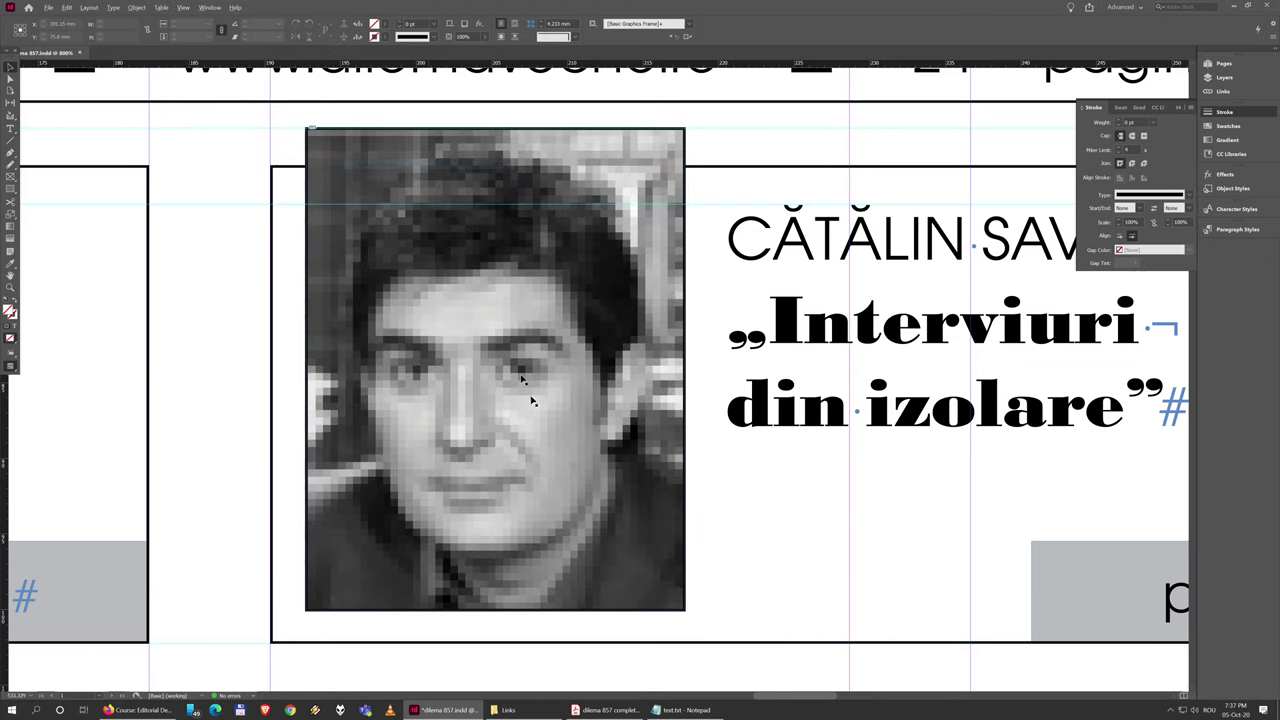
click(495, 370)
Step: Try High Quality Display, then Fast Display with grey boxes, and fit the whole cover in view
click(185, 8)
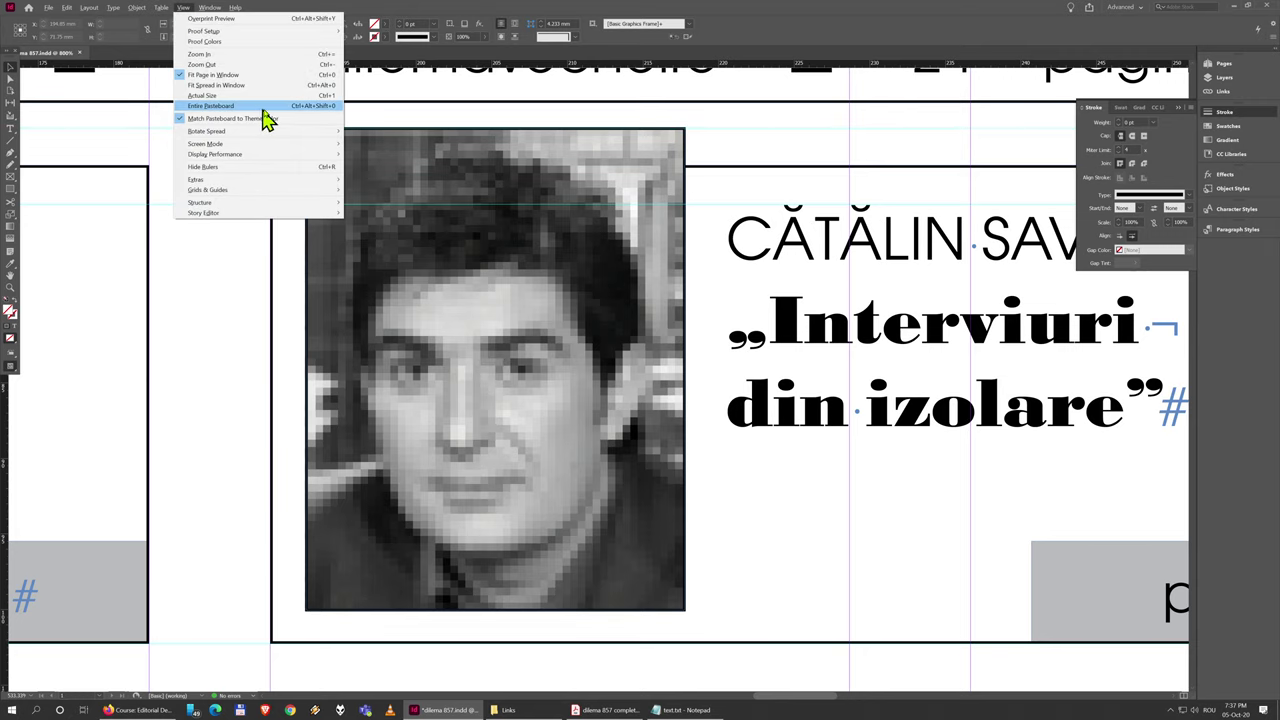
mouse_move(315, 157)
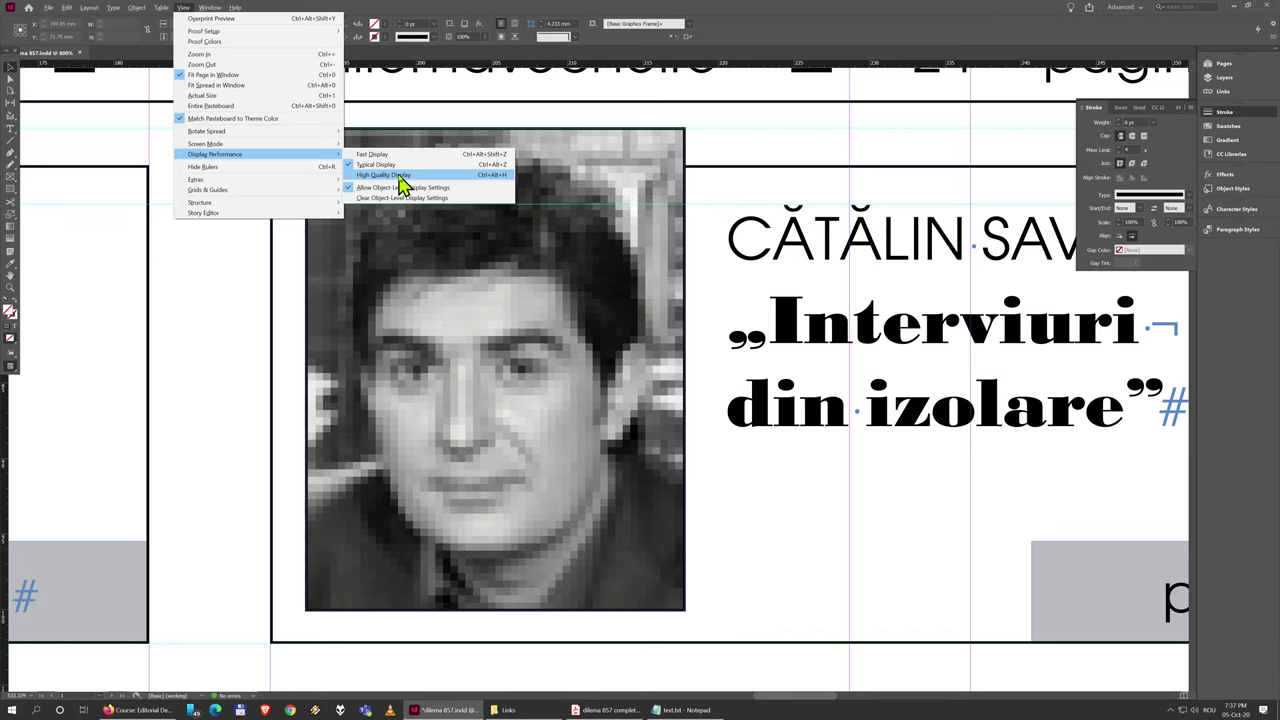
click(400, 176)
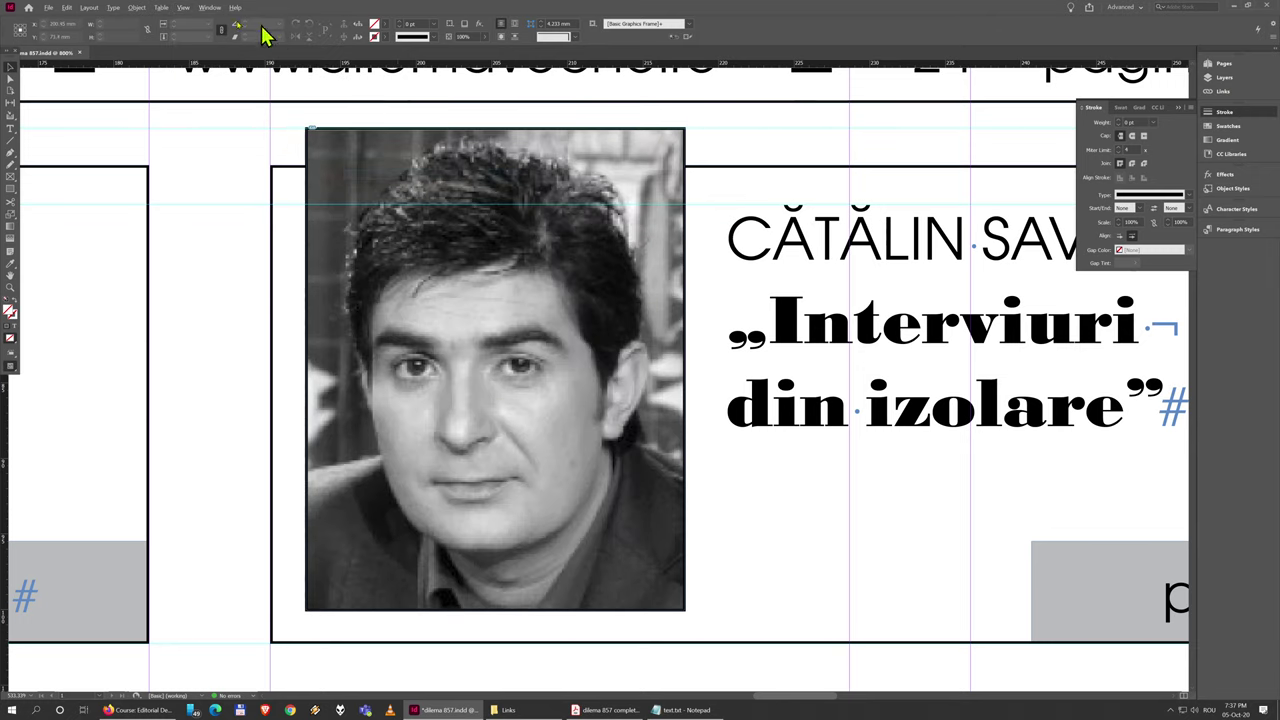
click(185, 12)
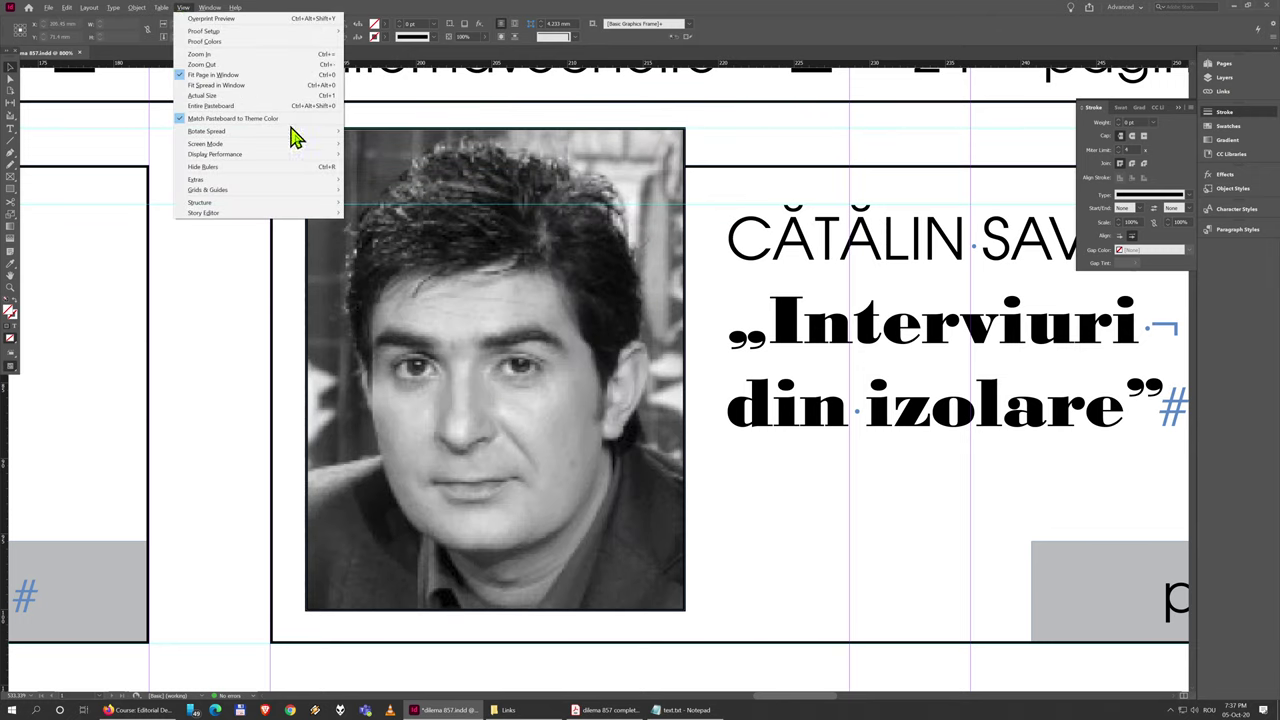
mouse_move(323, 160)
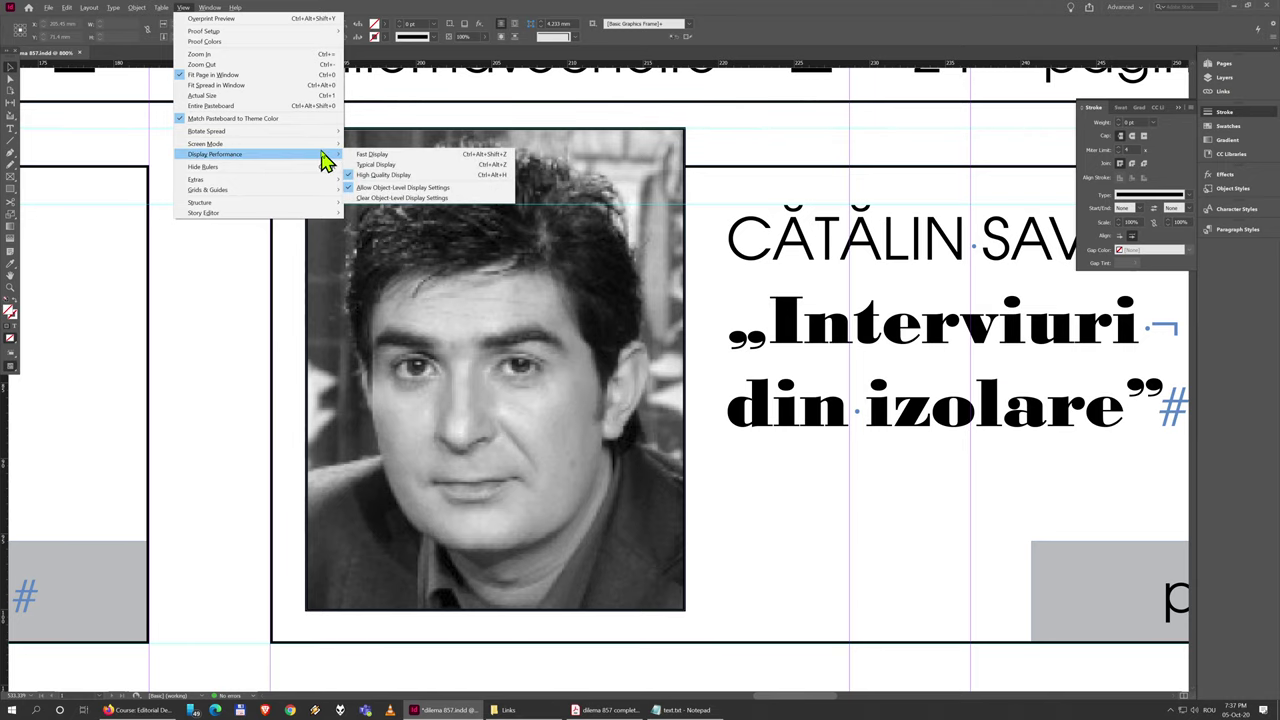
click(353, 156)
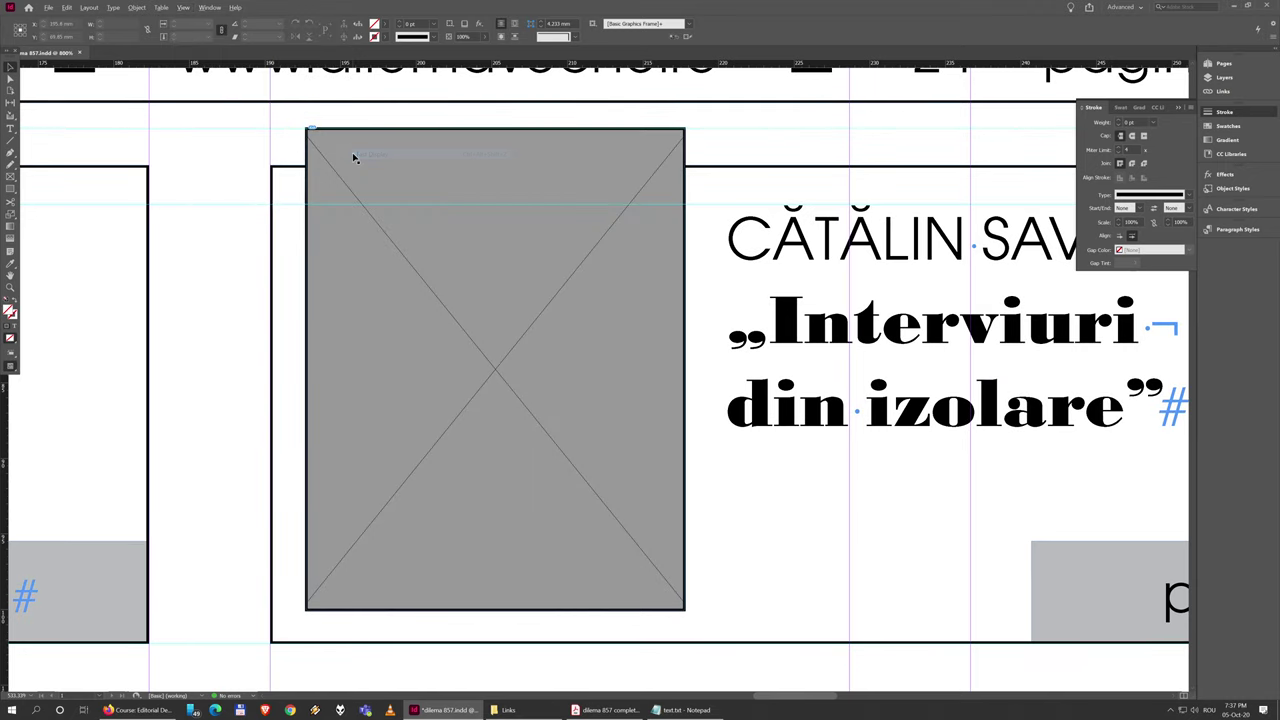
scroll(234, 254, down, 4)
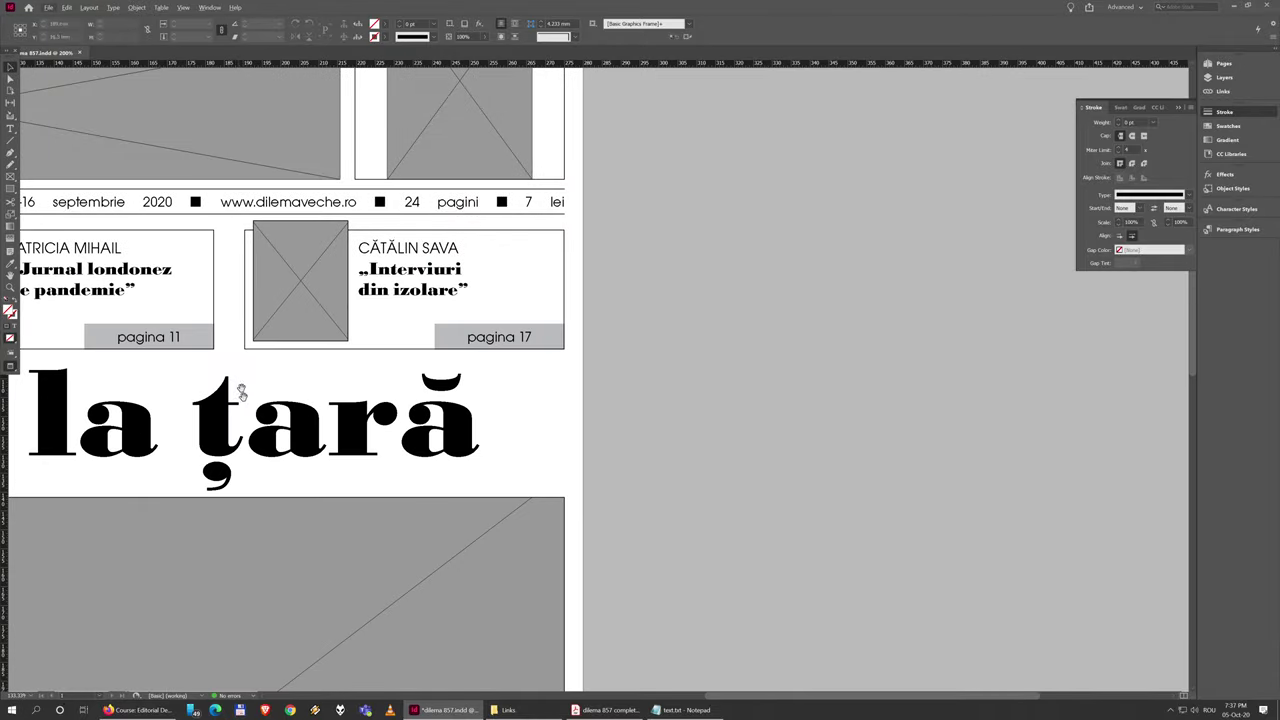
drag(240, 392, 326, 388)
key(ctrl+0)
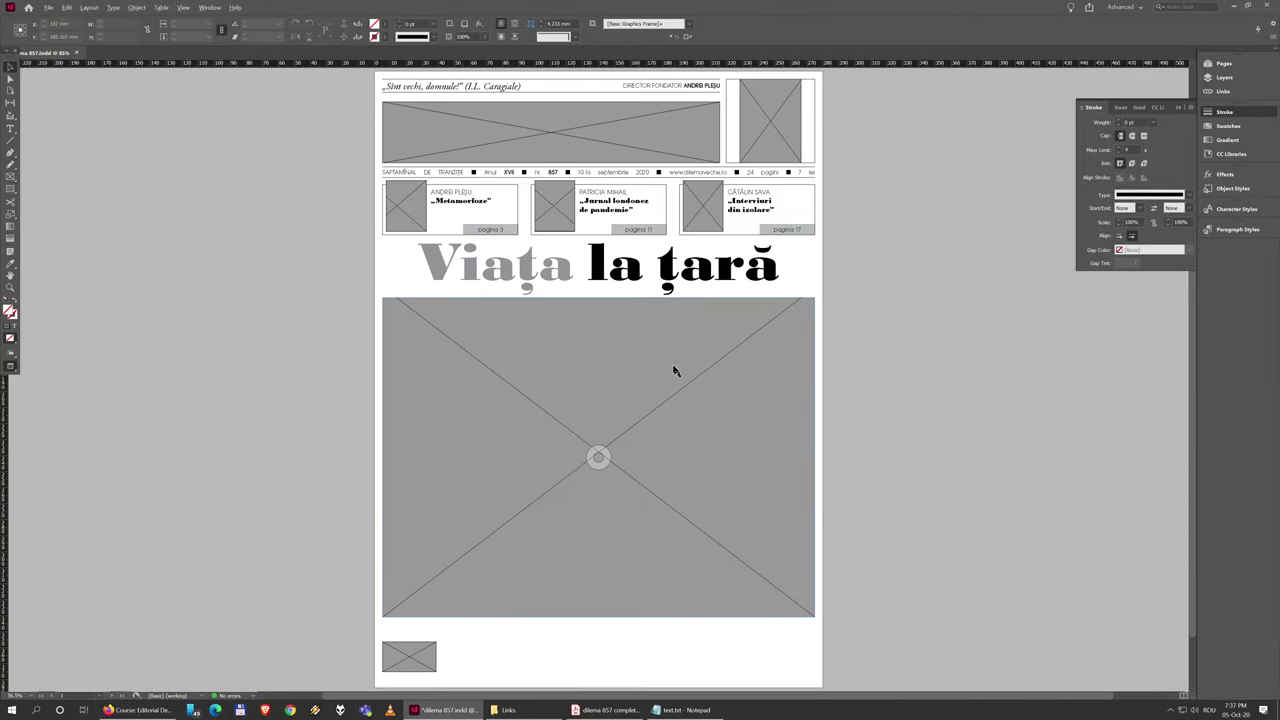
Step: Settle on High Quality Display for all images and return to Normal view near the barcode
click(184, 10)
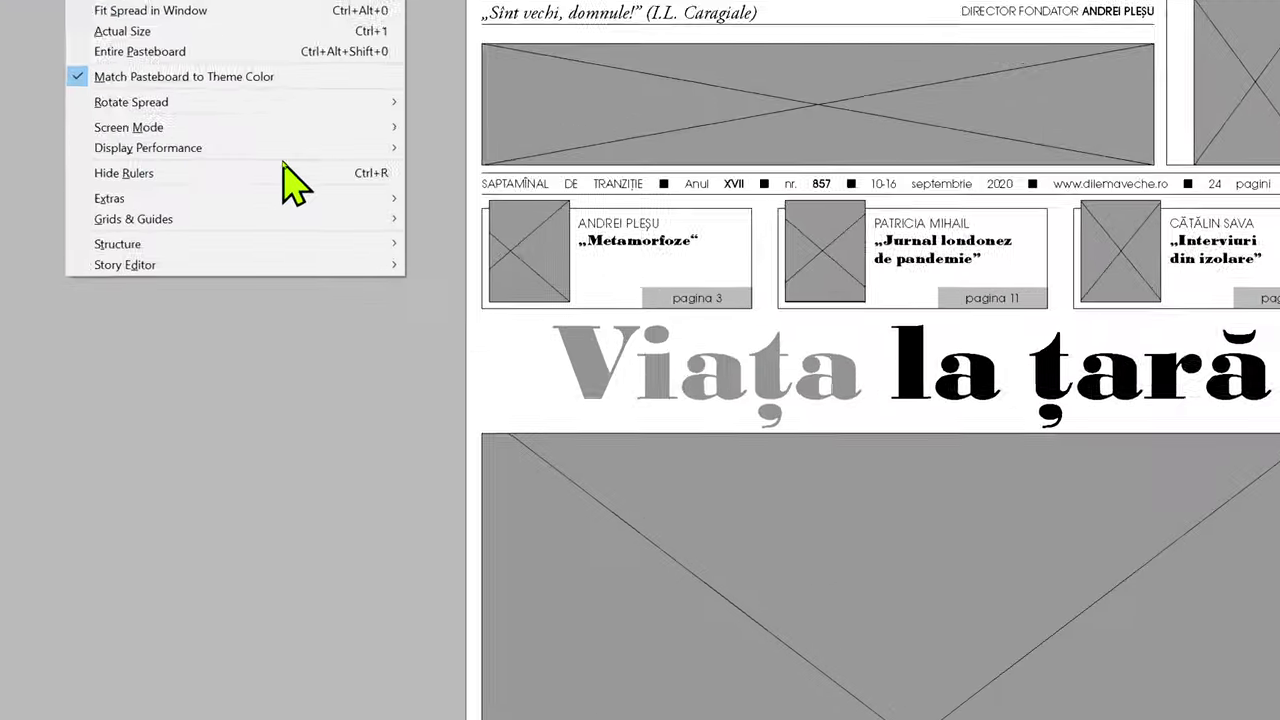
mouse_move(320, 144)
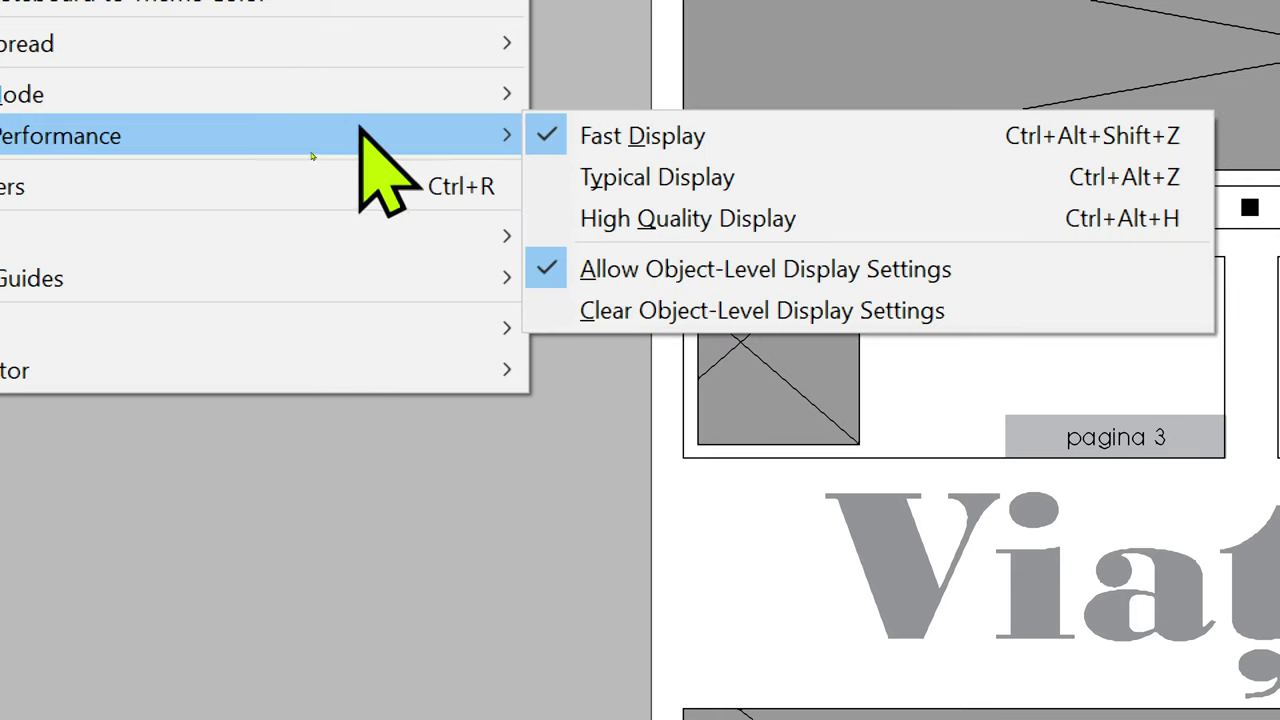
click(912, 225)
scroll(800, 500, down, 3)
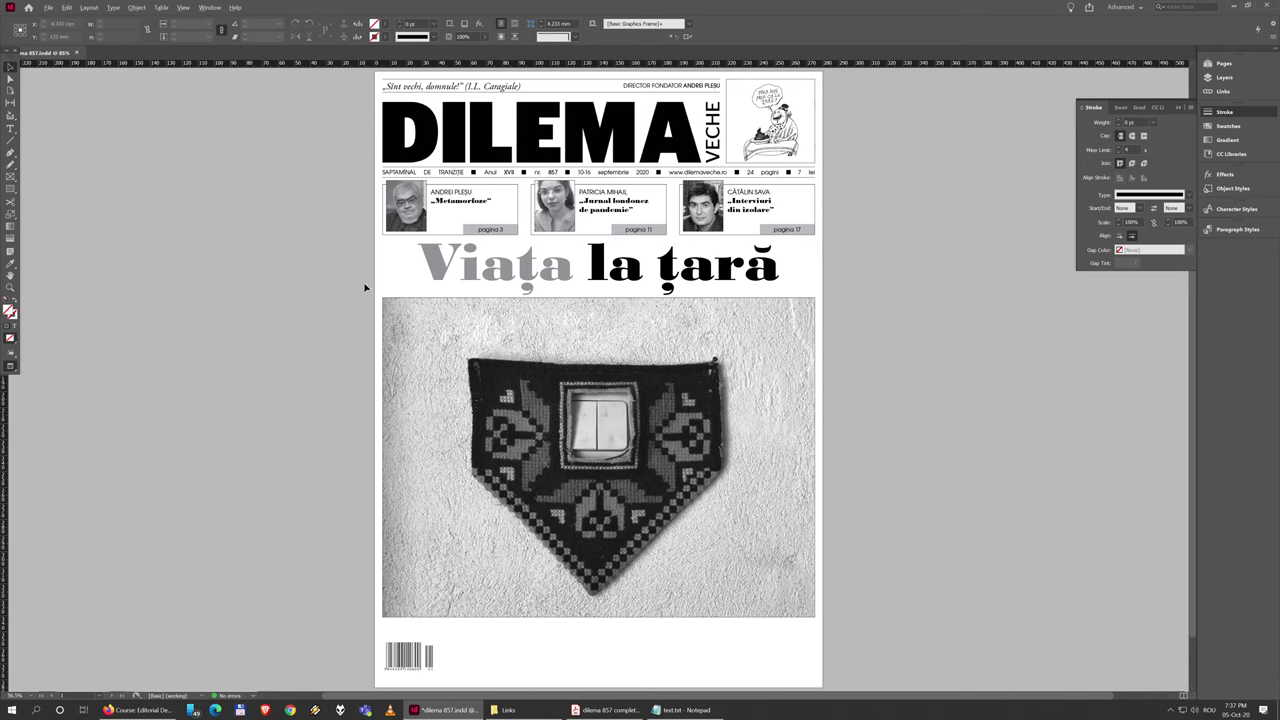
key(w)
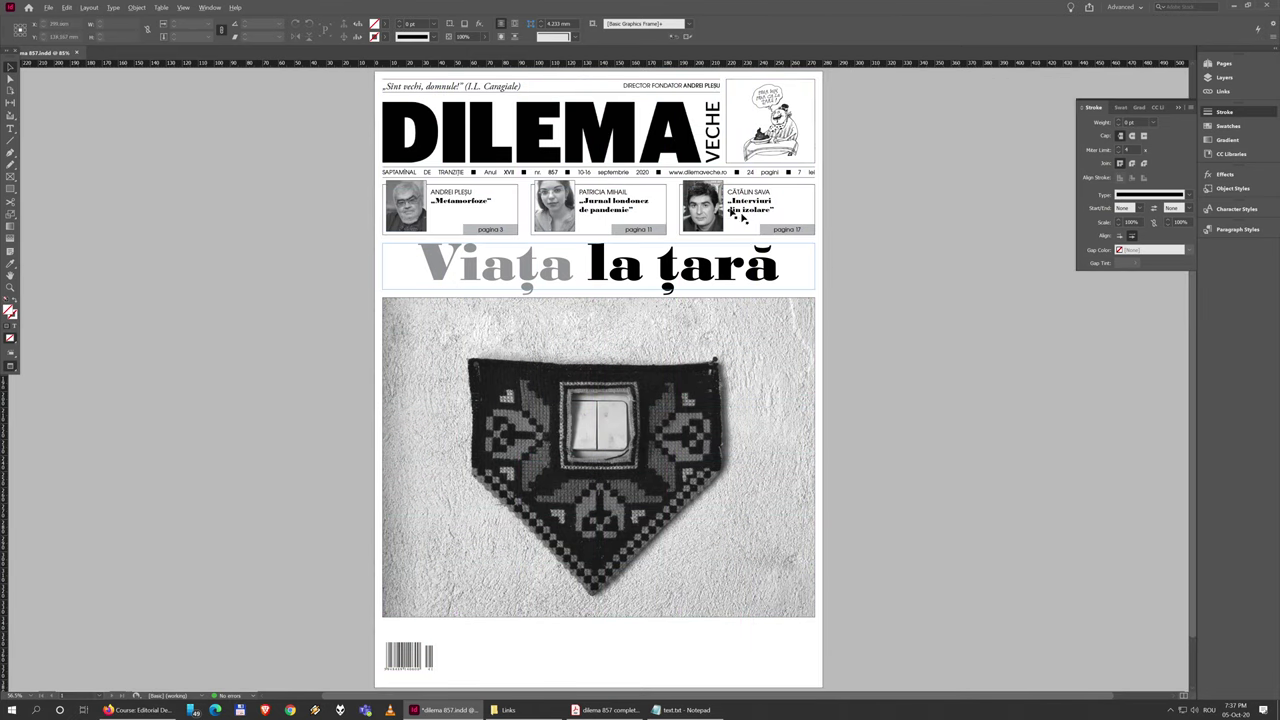
scroll(741, 217, up, 5)
scroll(663, 313, down, 3)
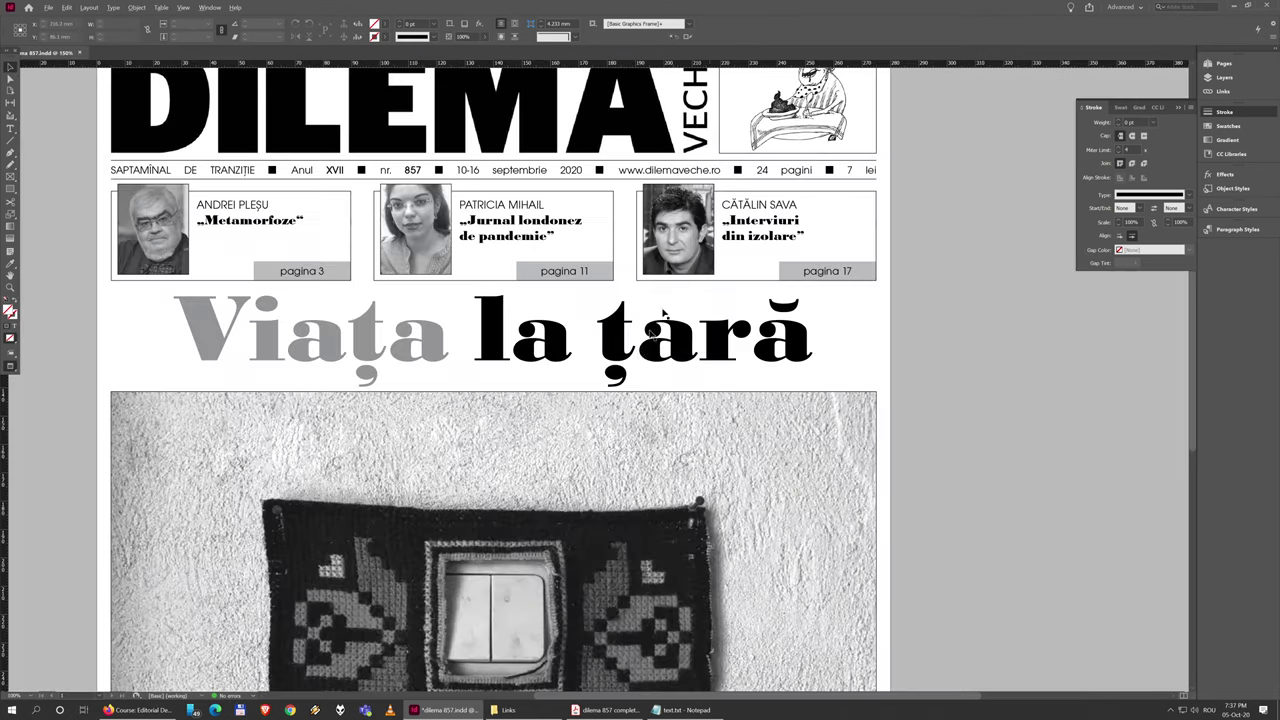
scroll(663, 313, down, 10)
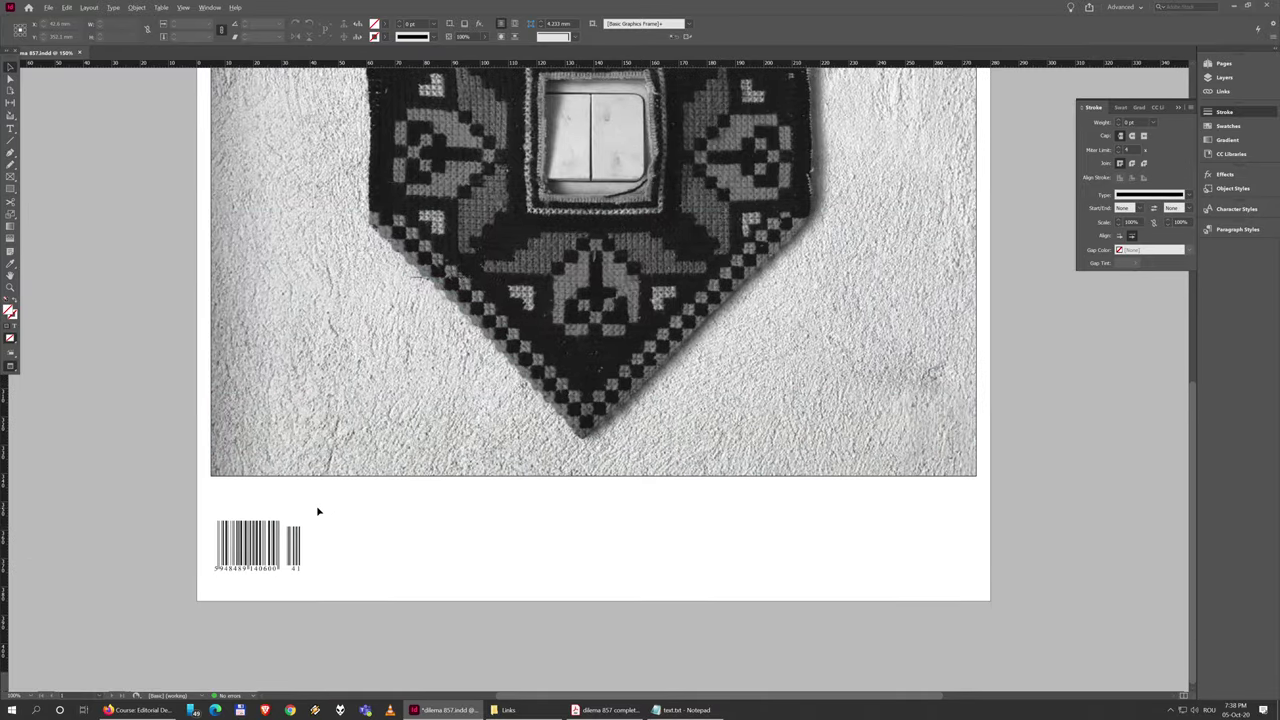
scroll(318, 512, up, 4)
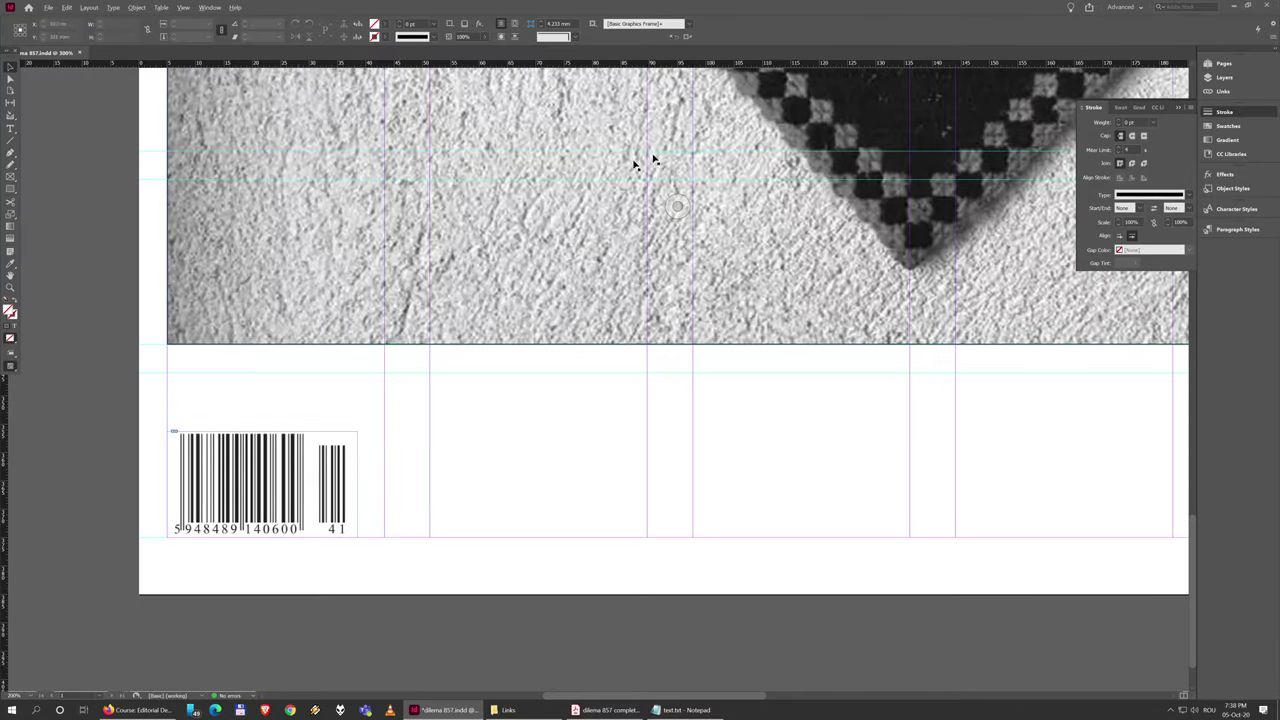
scroll(500, 440, right, 2)
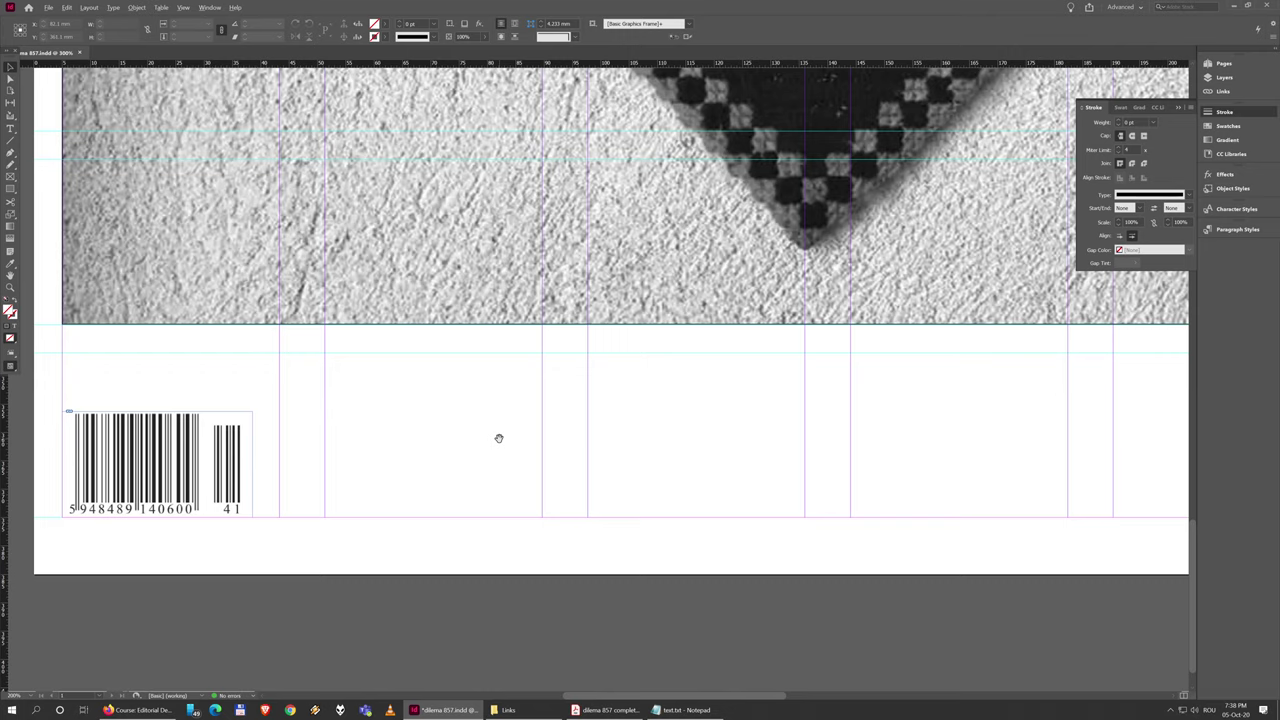
Step: Draw a narrow rectangle frame between the guides beside the barcode and fill it with [Black]
drag(759, 445, 717, 440)
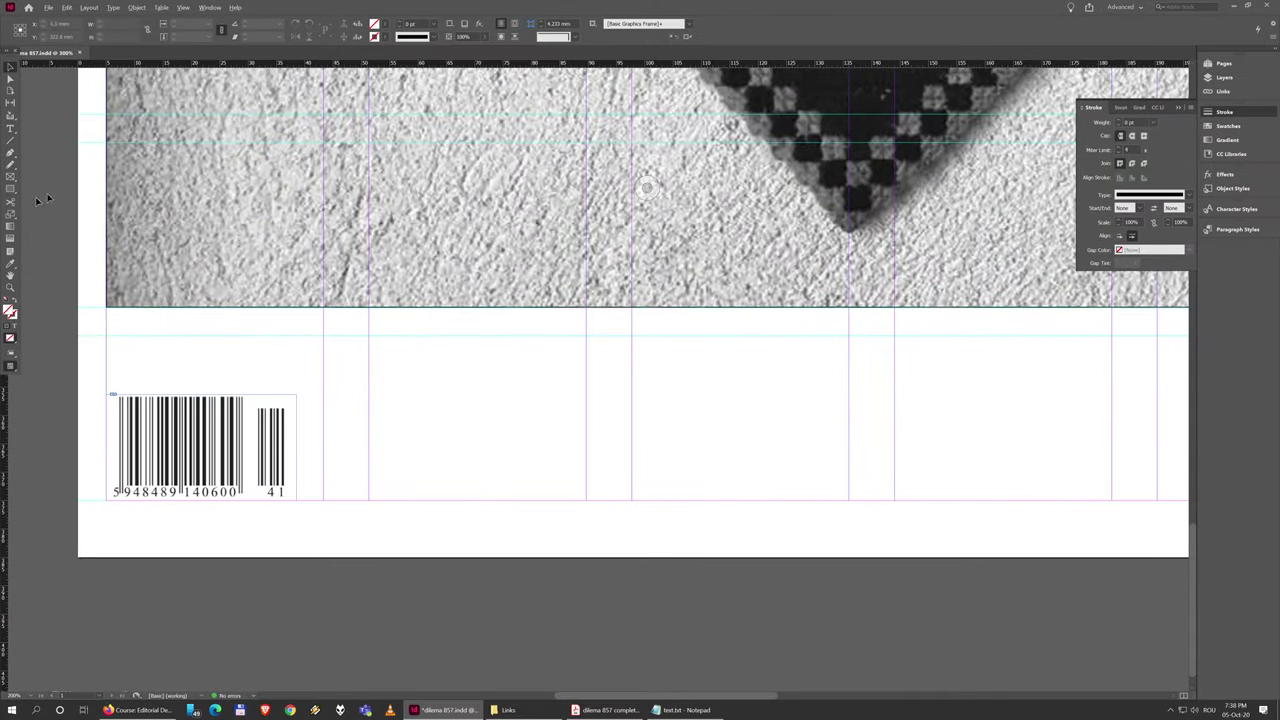
click(11, 200)
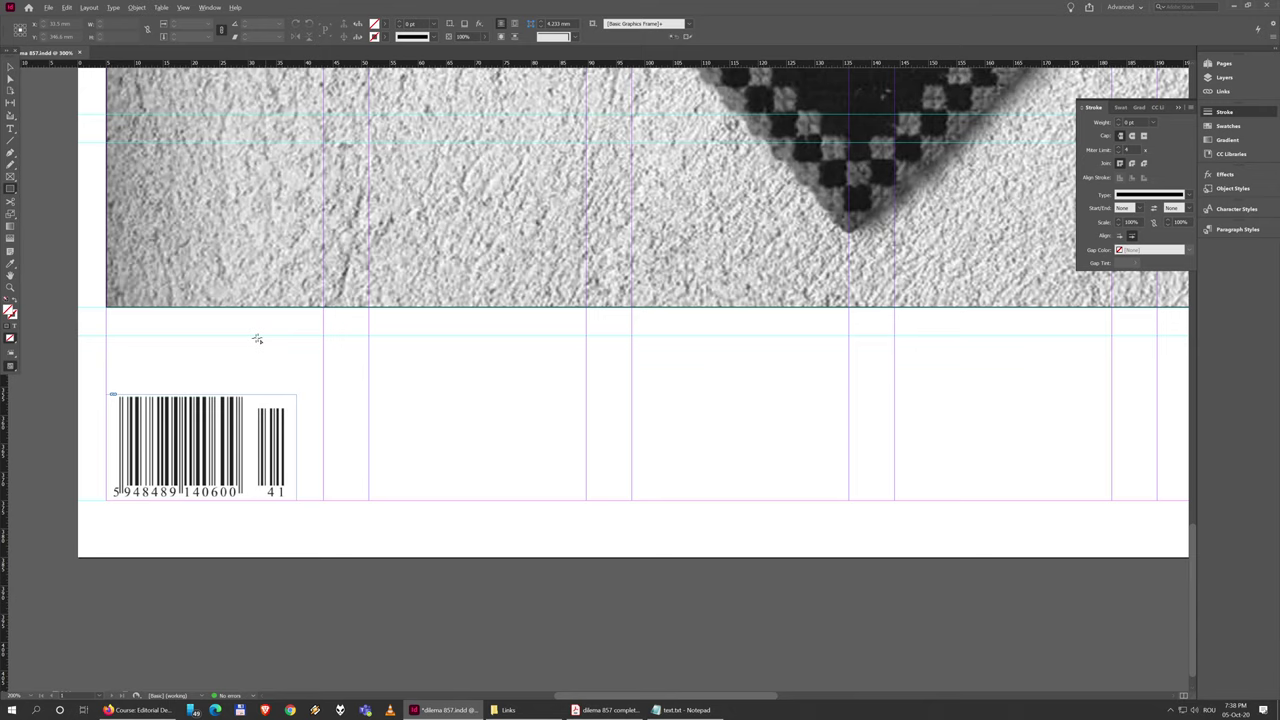
drag(324, 337, 369, 498)
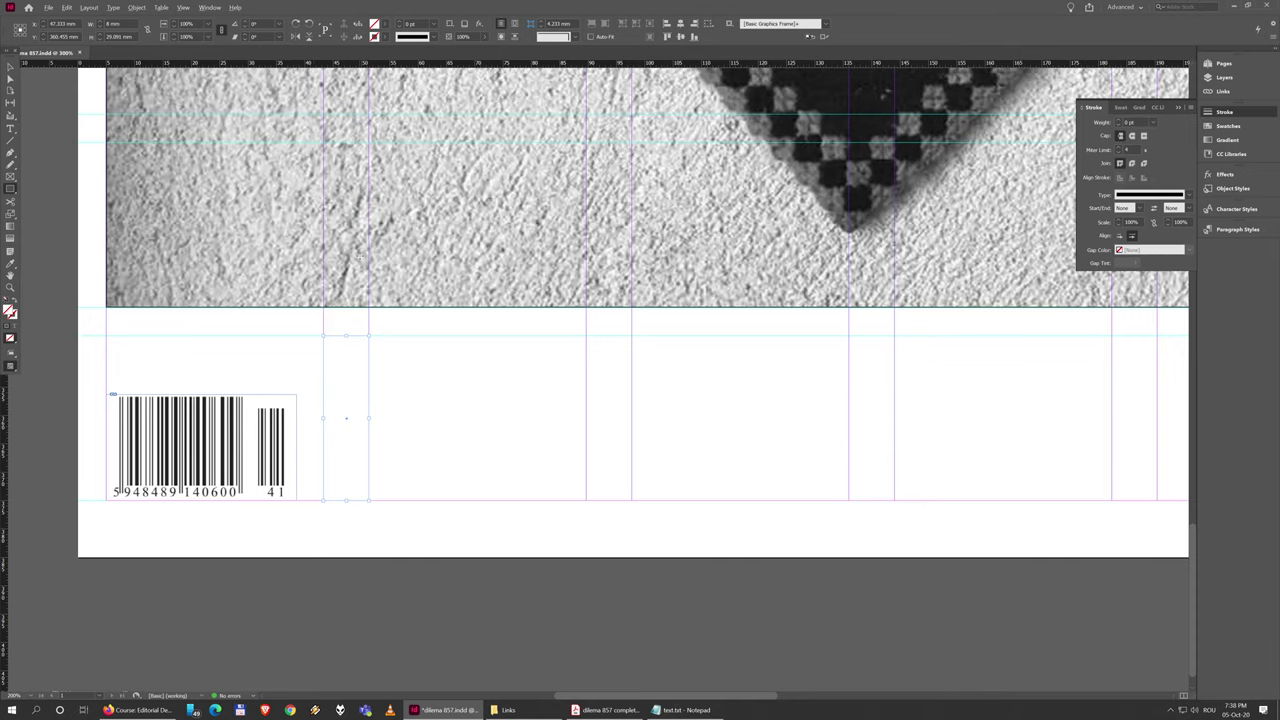
scroll(429, 385, down, 1)
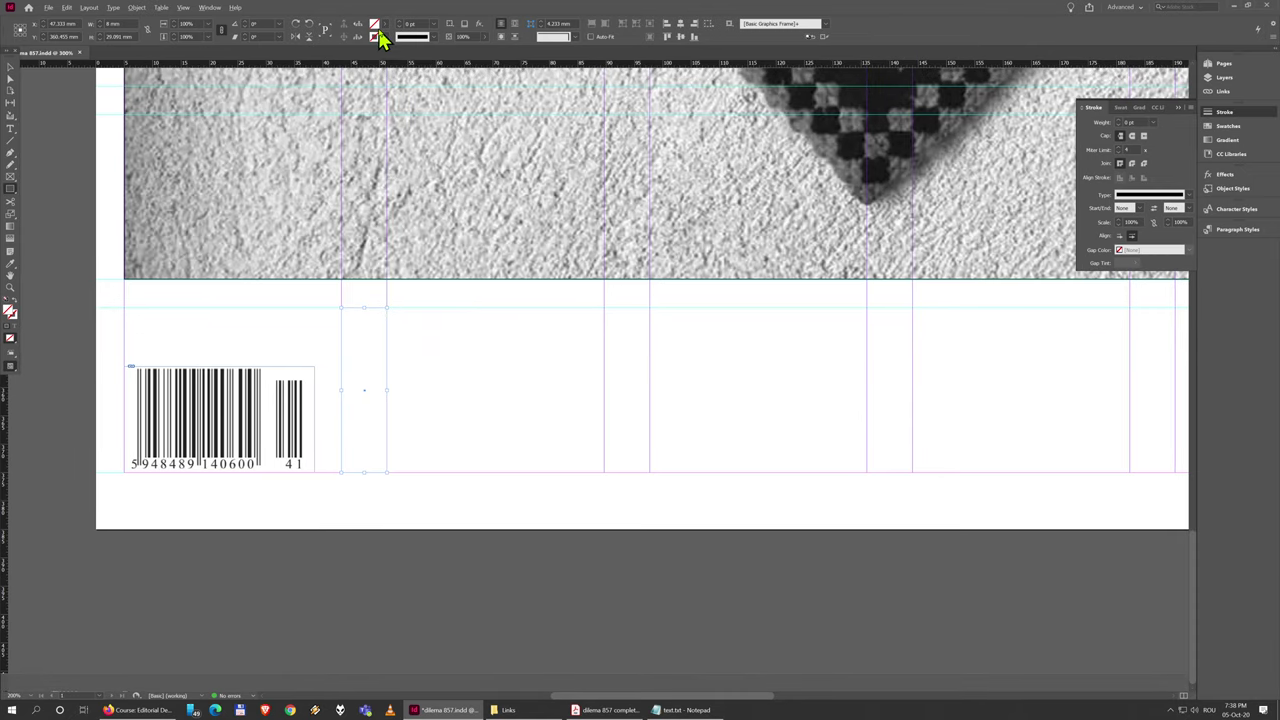
click(386, 29)
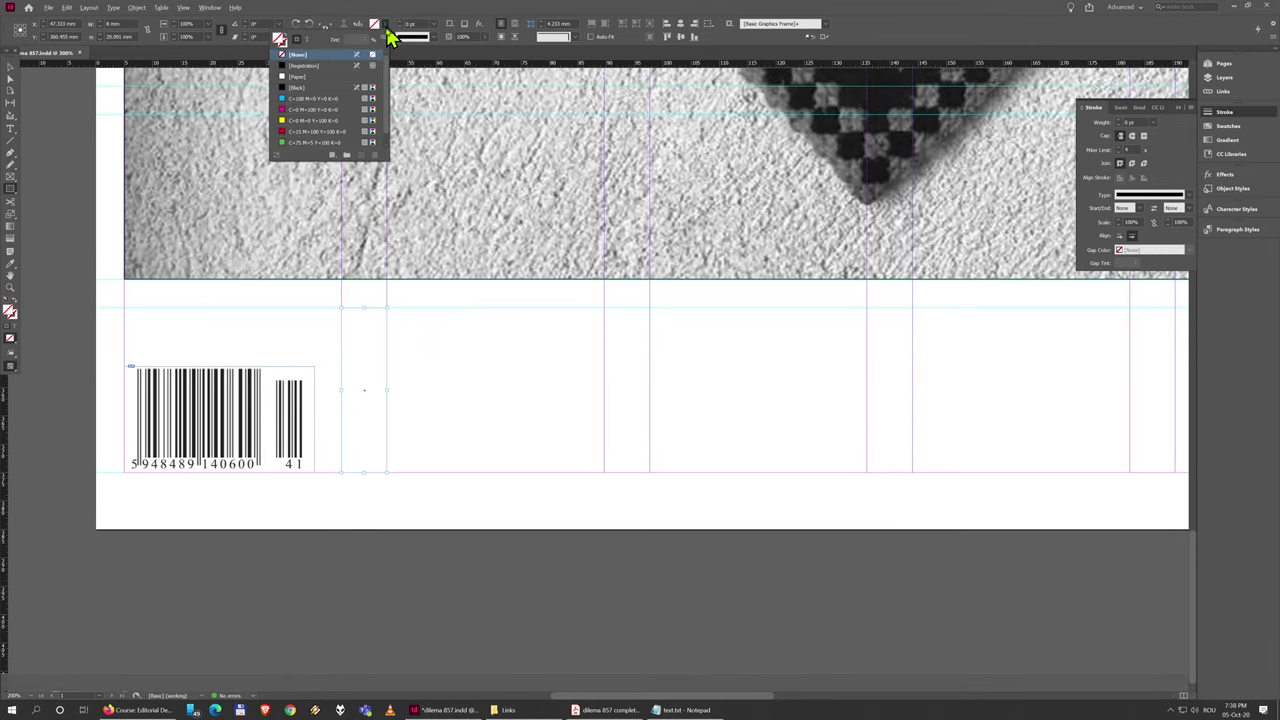
click(299, 88)
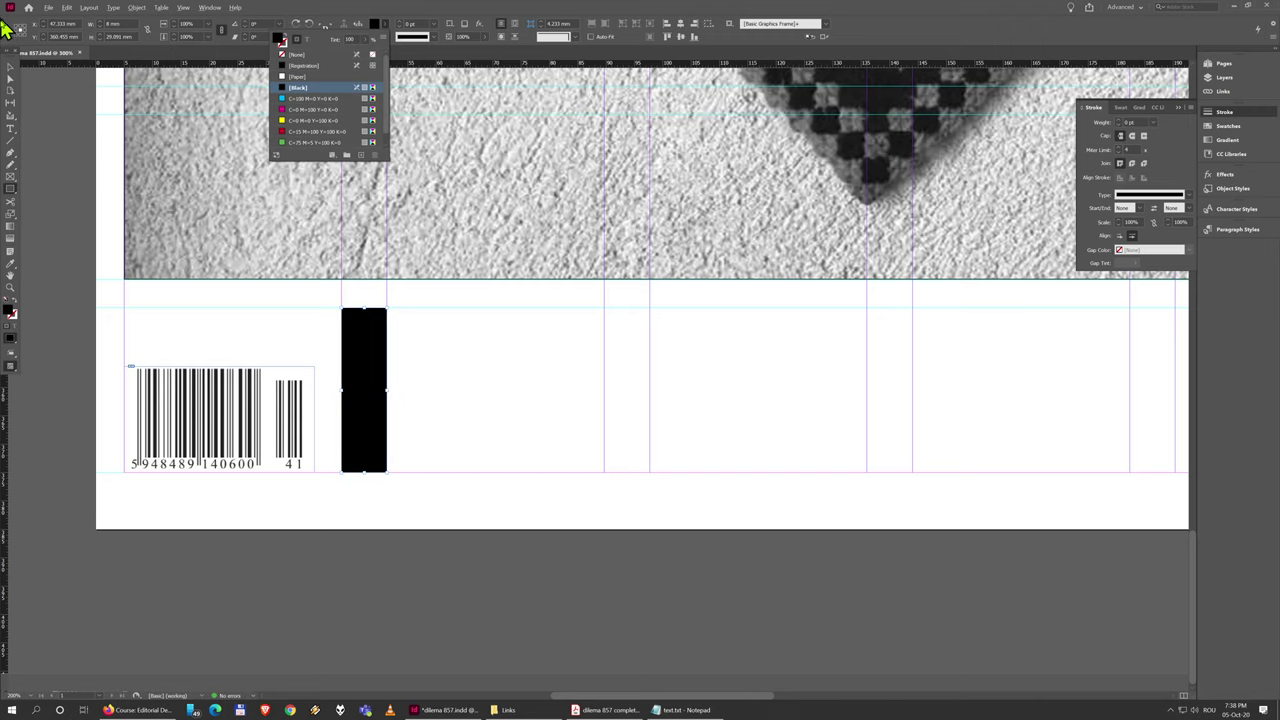
click(10, 70)
click(437, 360)
scroll(491, 377, right, 3)
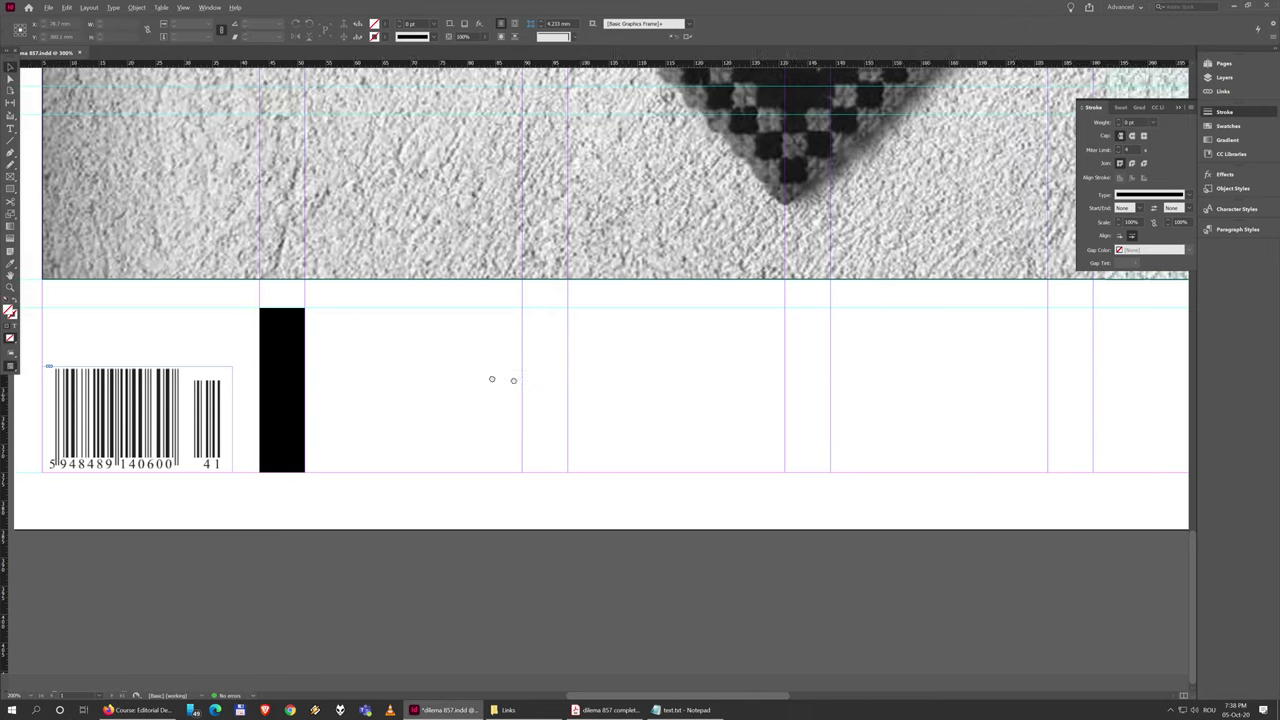
scroll(580, 363, down, 1)
scroll(797, 432, right, 2)
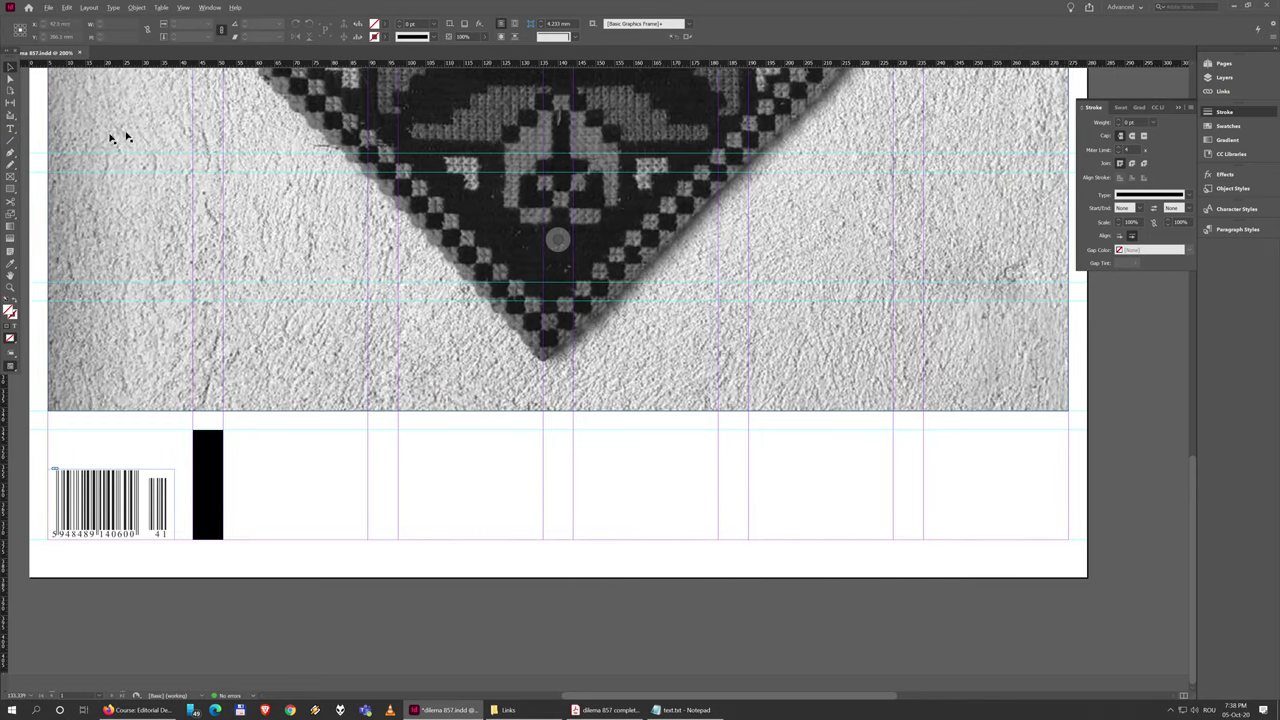
Step: With the Type tool, drag a text frame from the right margin leftward to the black rectangle
click(10, 128)
click(985, 432)
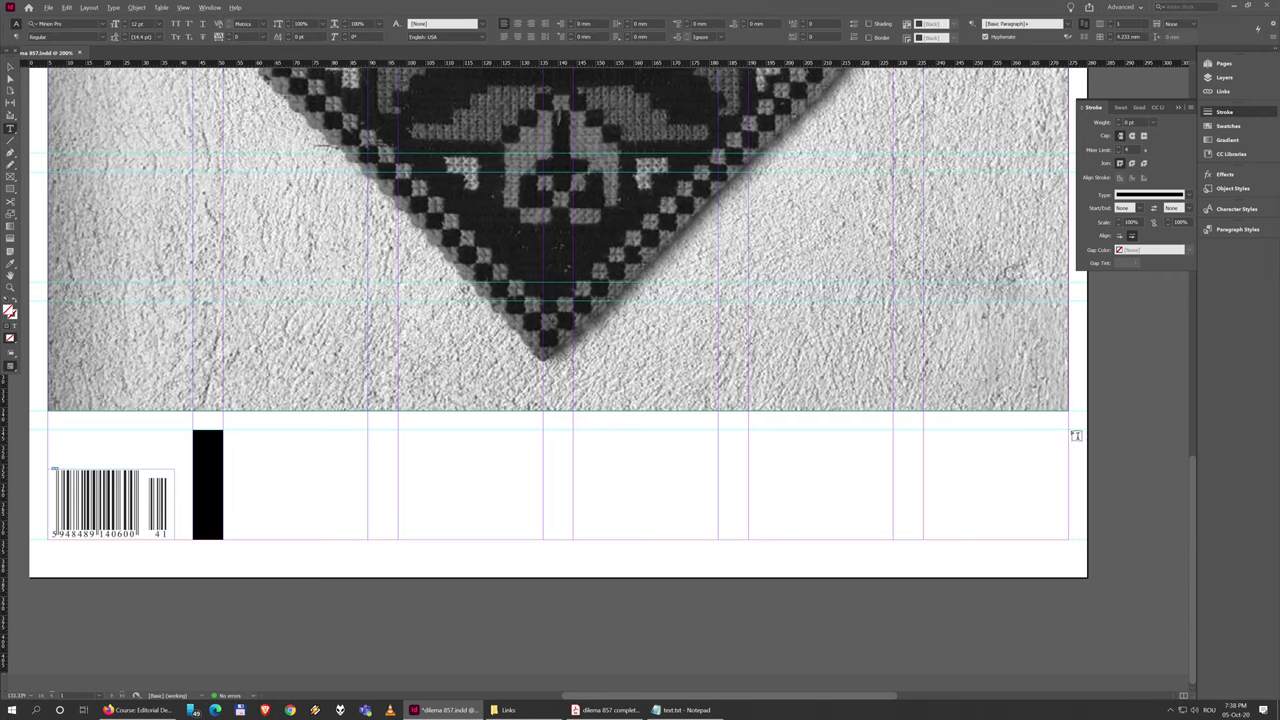
drag(1072, 434, 224, 541)
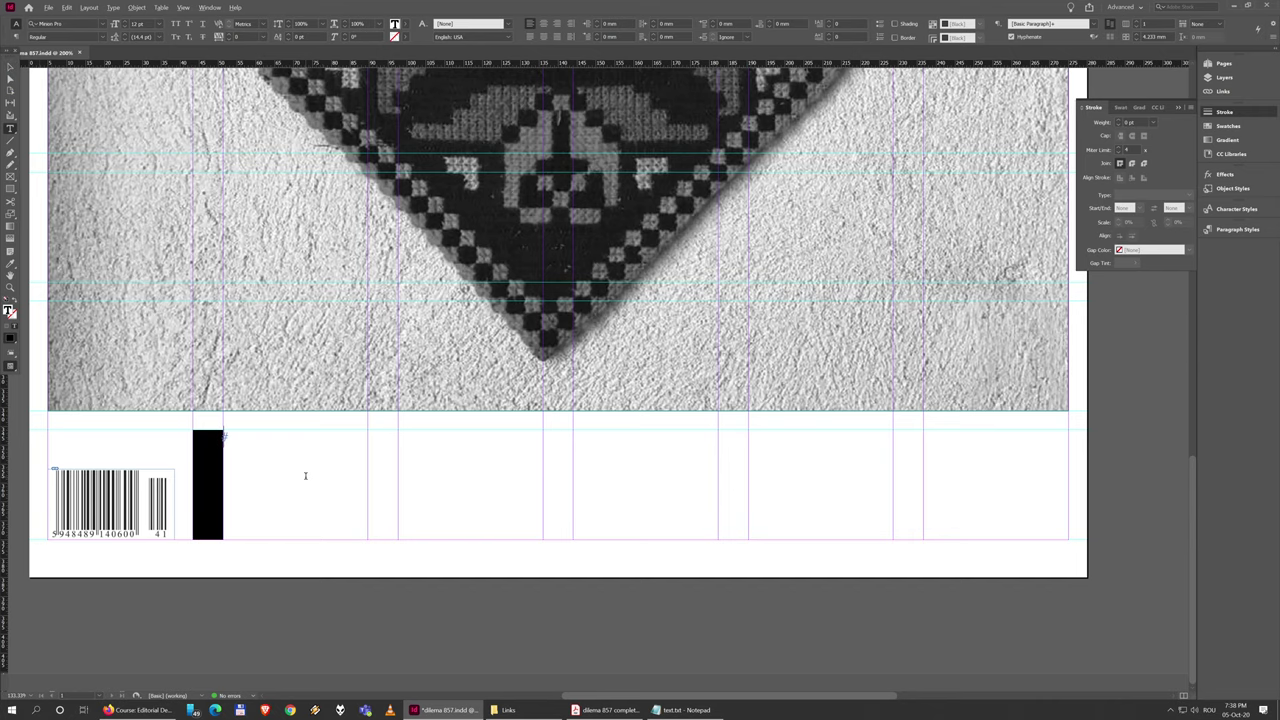
scroll(305, 475, up, 2)
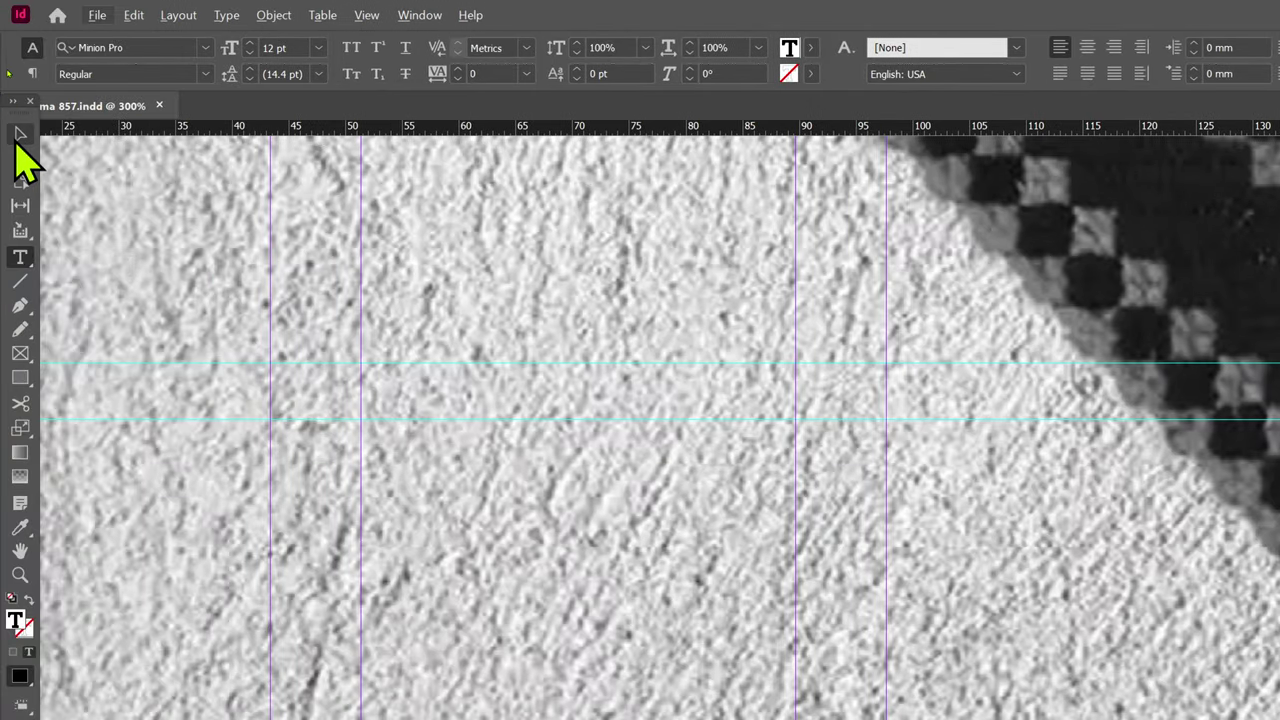
Step: Give the bottom text frame a 1 pt stroke
click(16, 140)
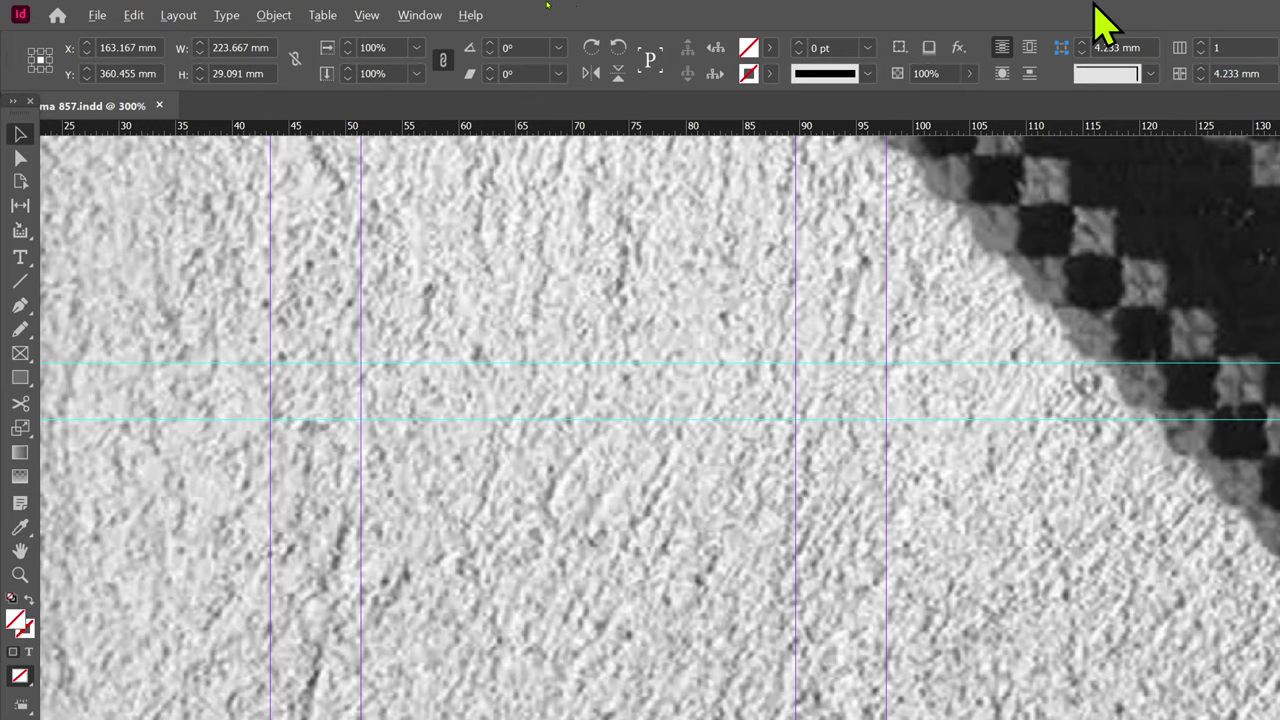
click(868, 48)
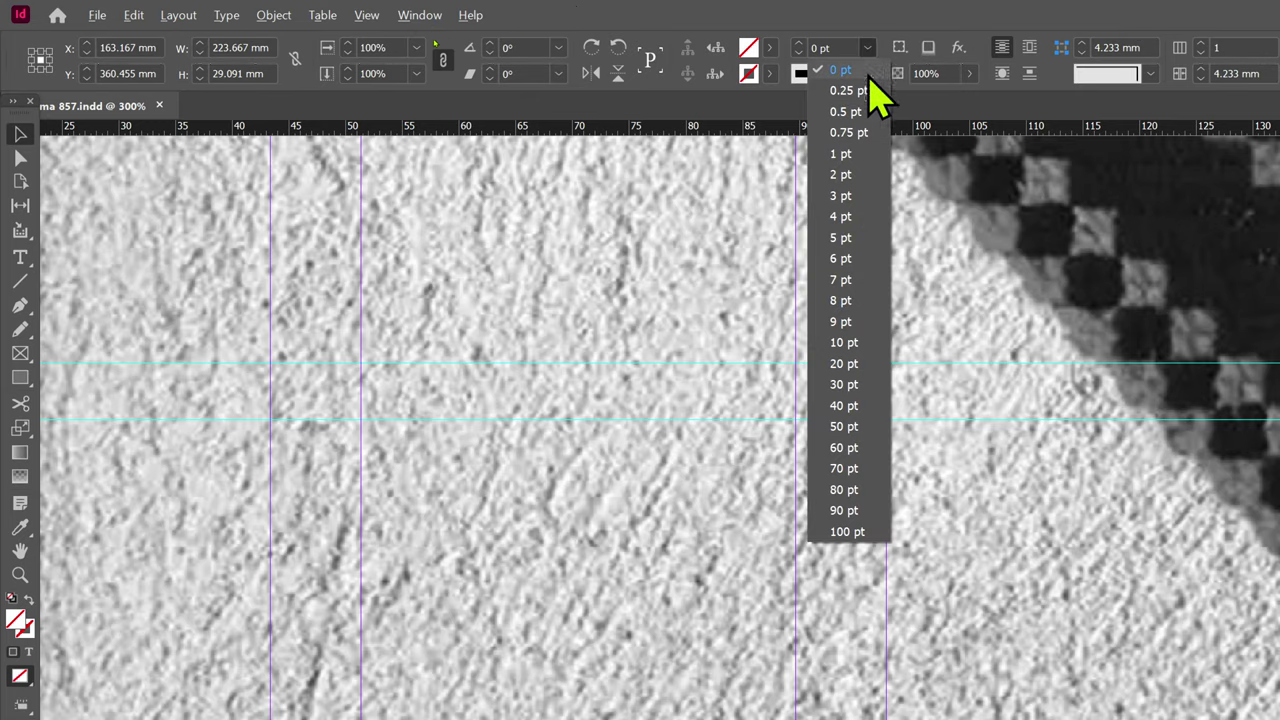
click(862, 155)
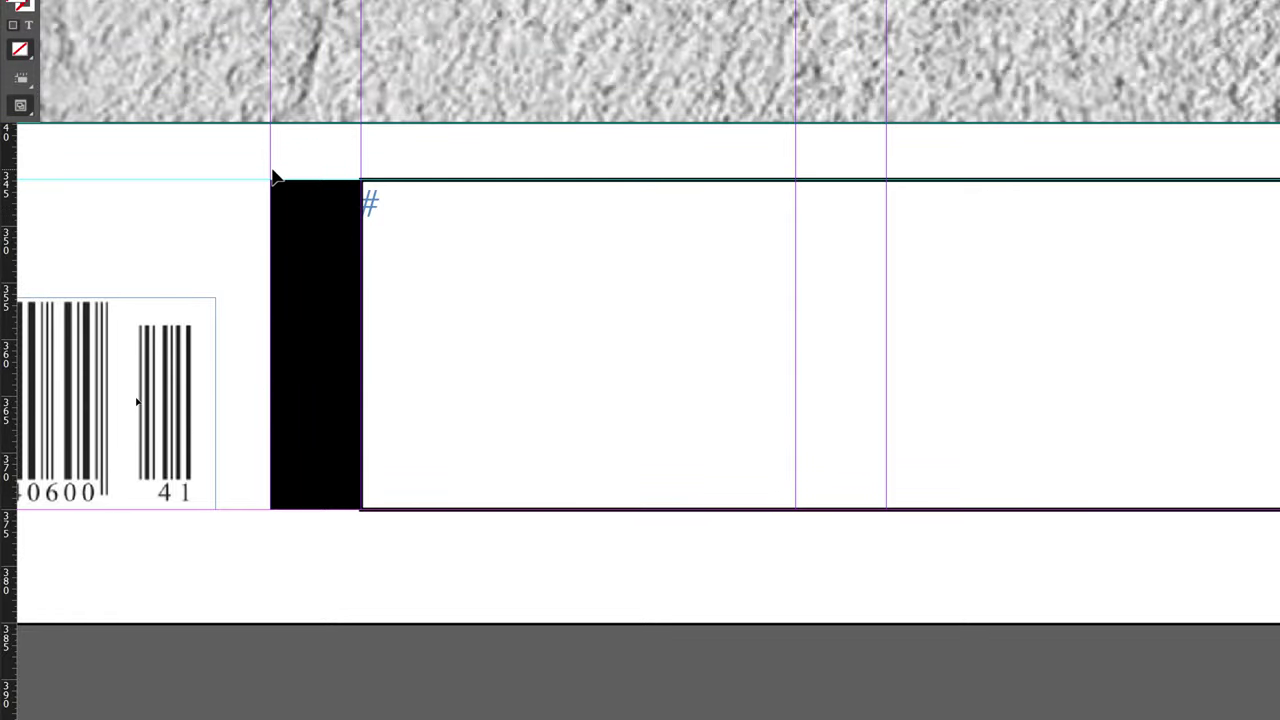
scroll(274, 177, up, 4)
scroll(541, 260, up, 2)
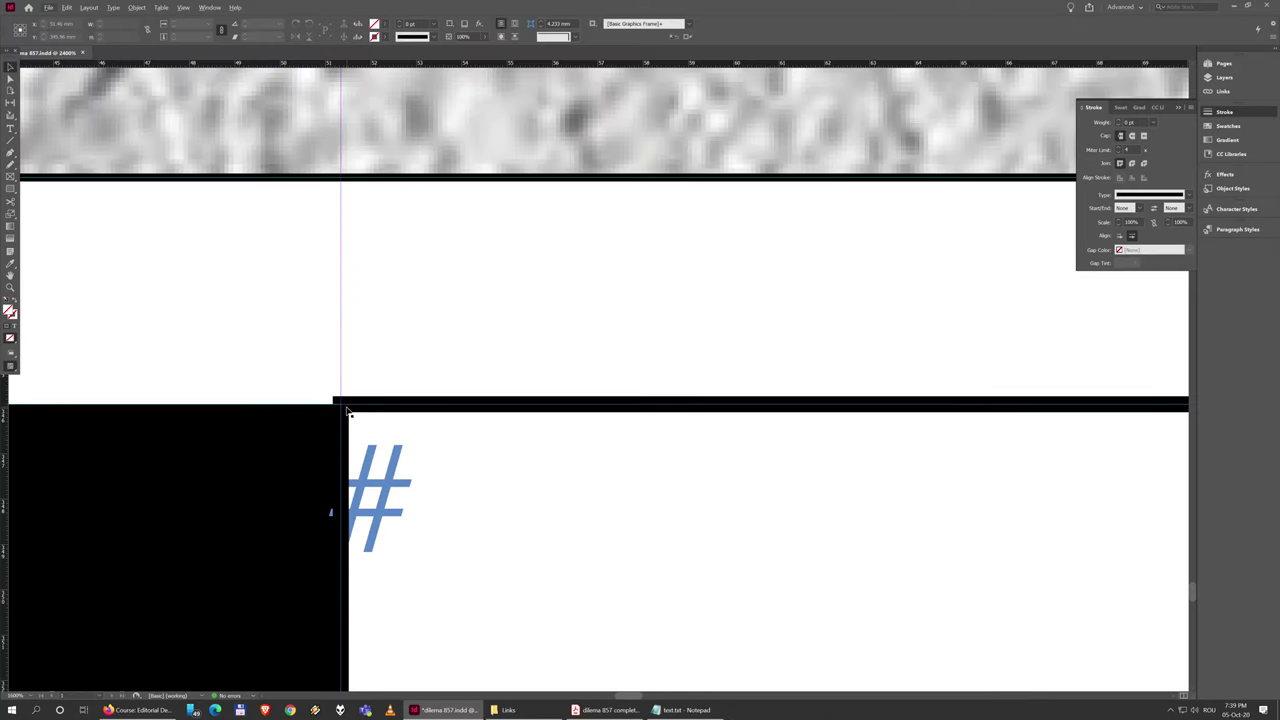
Step: Align the frame's stroke to Inside, then preview the page without guides
click(768, 211)
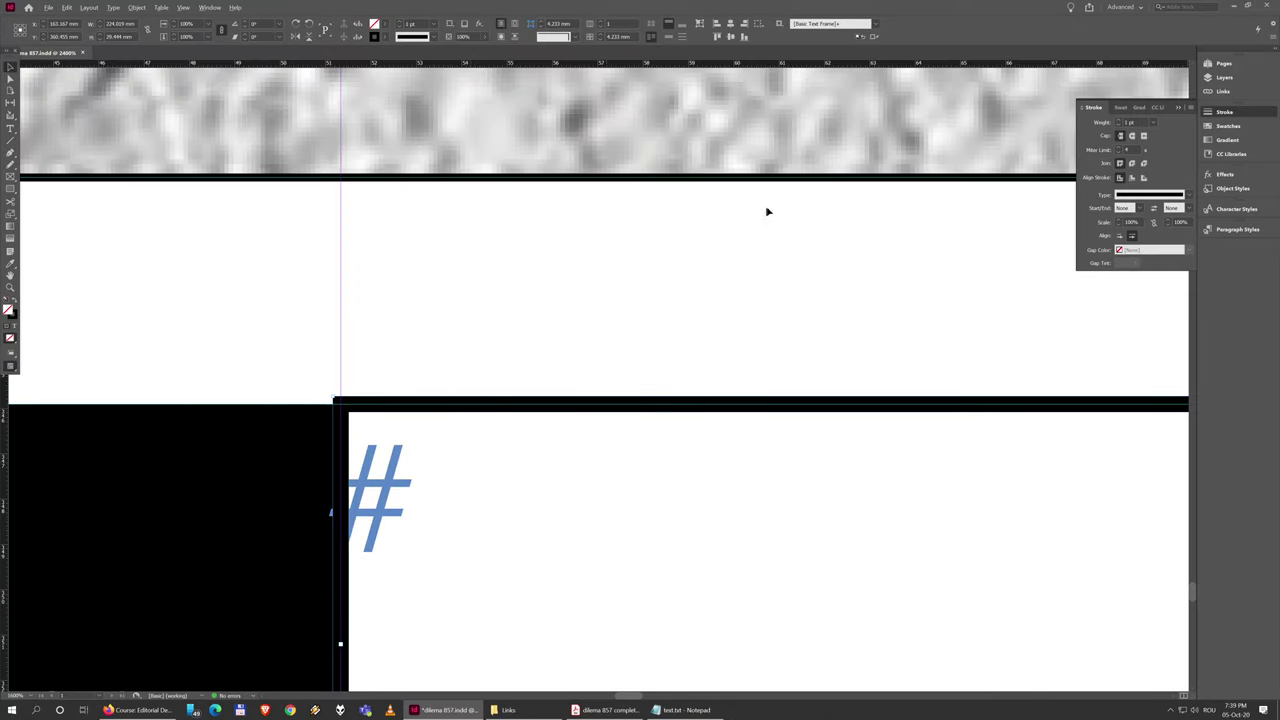
click(1132, 178)
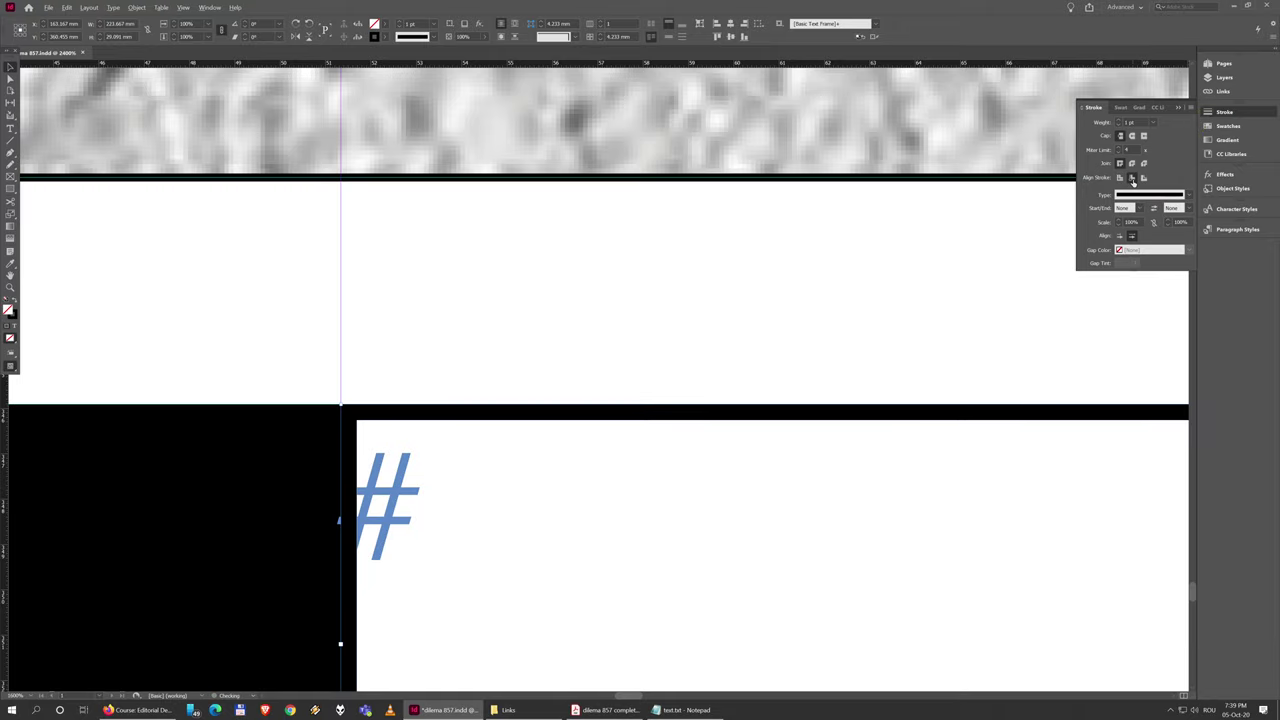
click(494, 386)
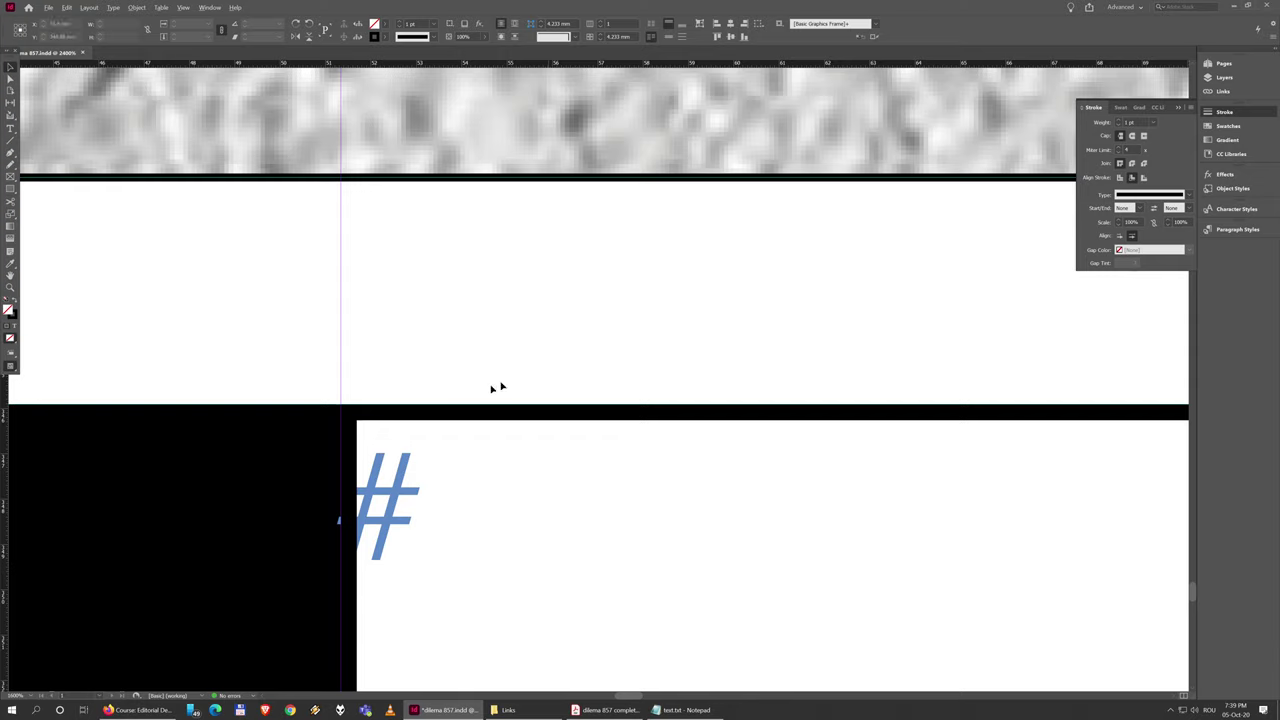
key(w)
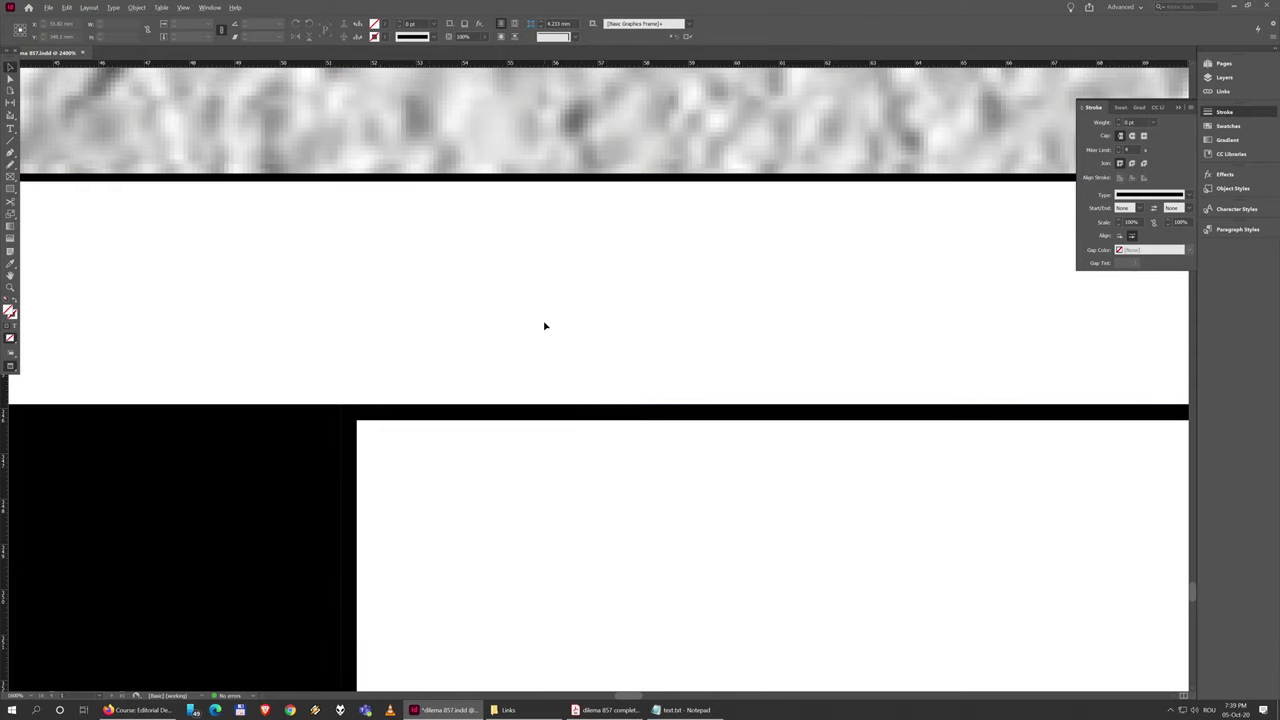
scroll(545, 326, down, 10)
drag(686, 443, 675, 337)
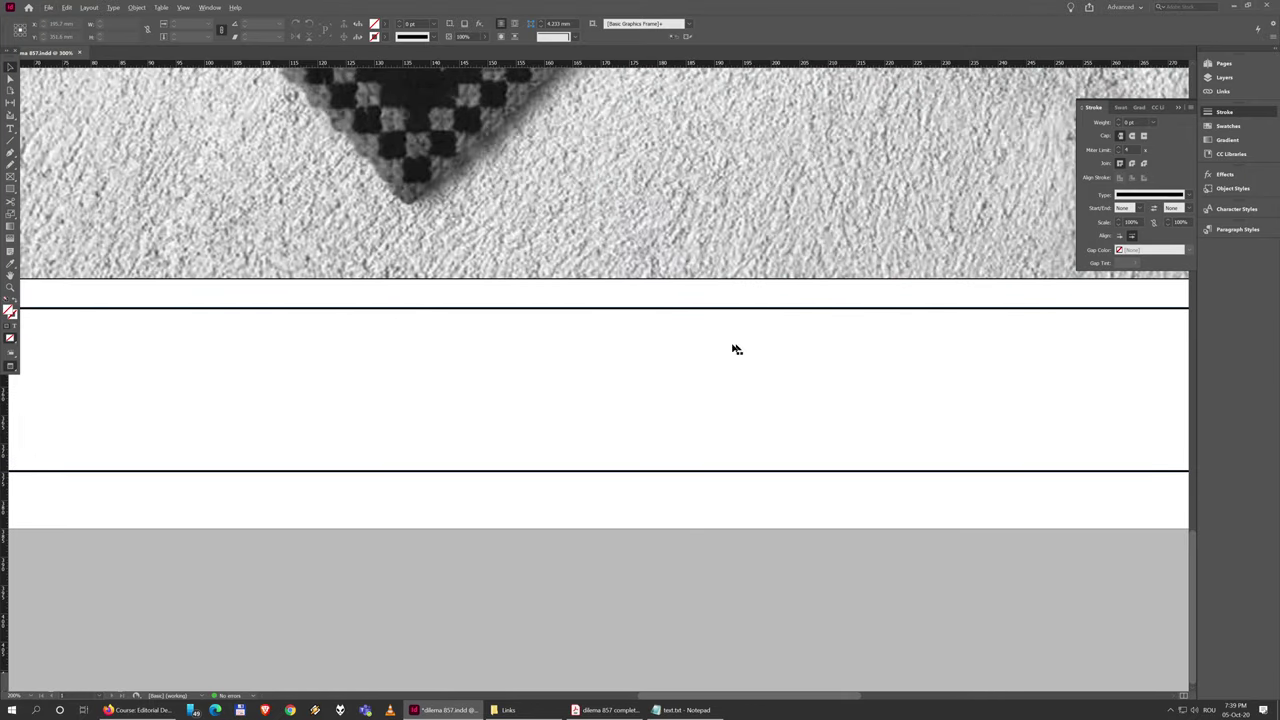
Step: Select the Longfellow quote and its H.W. LONGFELLOW credit in text.txt for copying
key(ctrl+minus)
key(ctrl+minus)
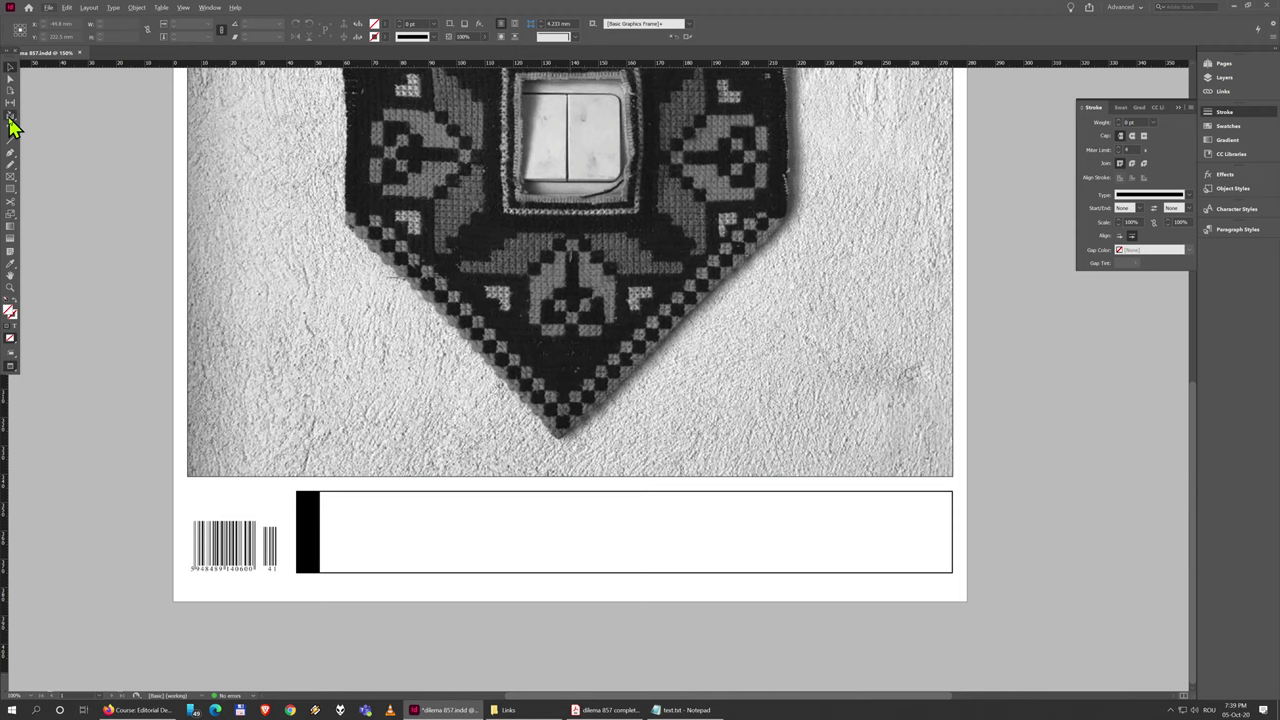
click(688, 710)
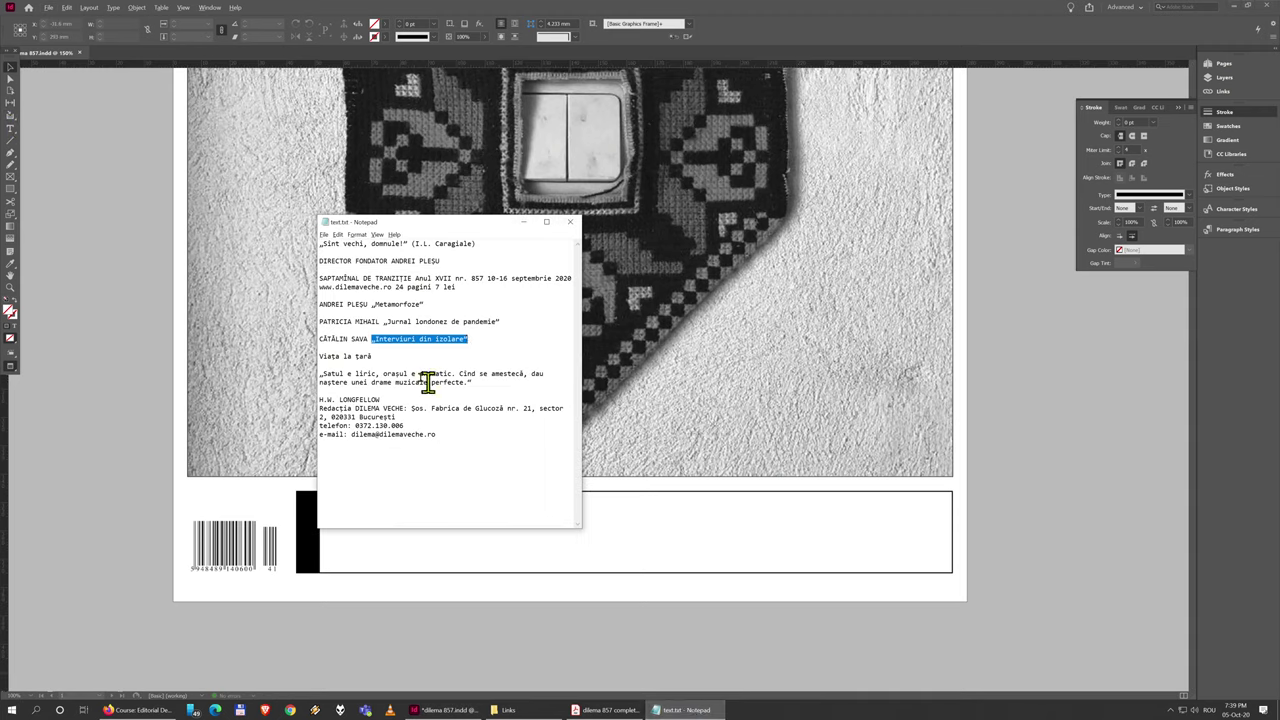
click(345, 370)
mouse_move(325, 373)
mouse_down()
mouse_move(389, 396)
mouse_move(320, 368)
mouse_up()
key(ctrl+c)
click(387, 398)
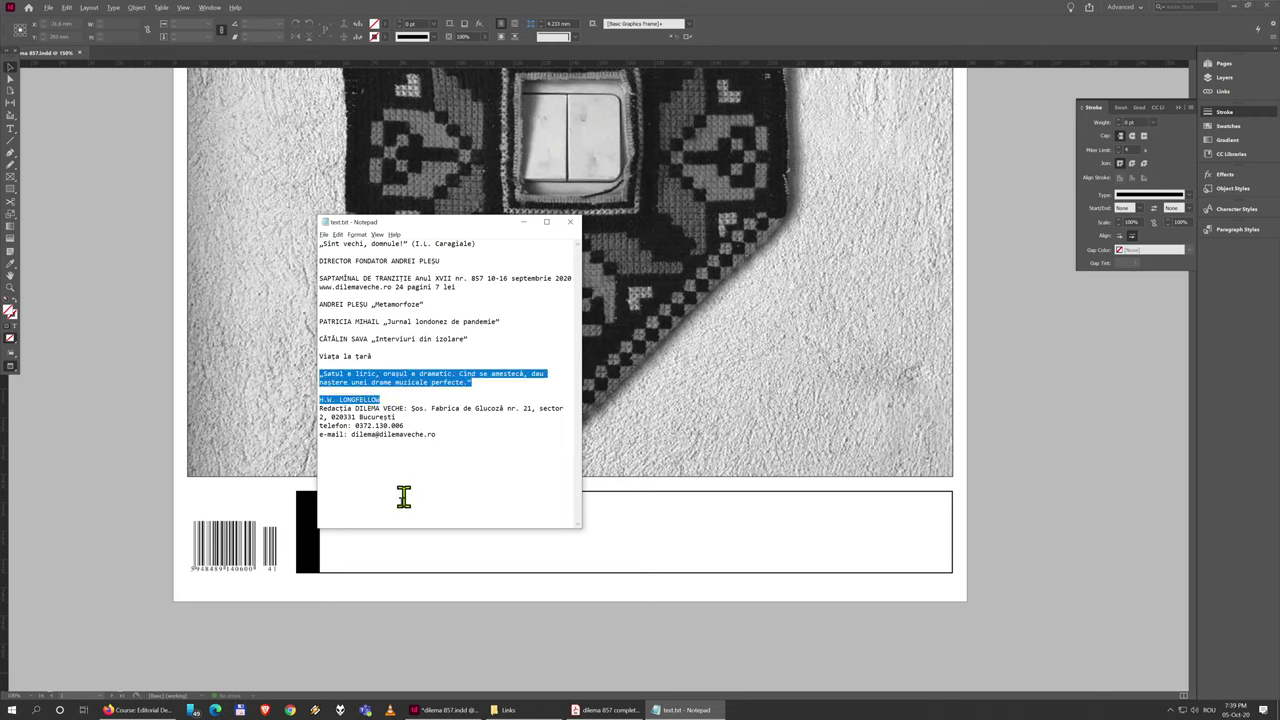
Step: Paste the Longfellow quote and credit into the bottom frame and delete the blank lines
click(8, 133)
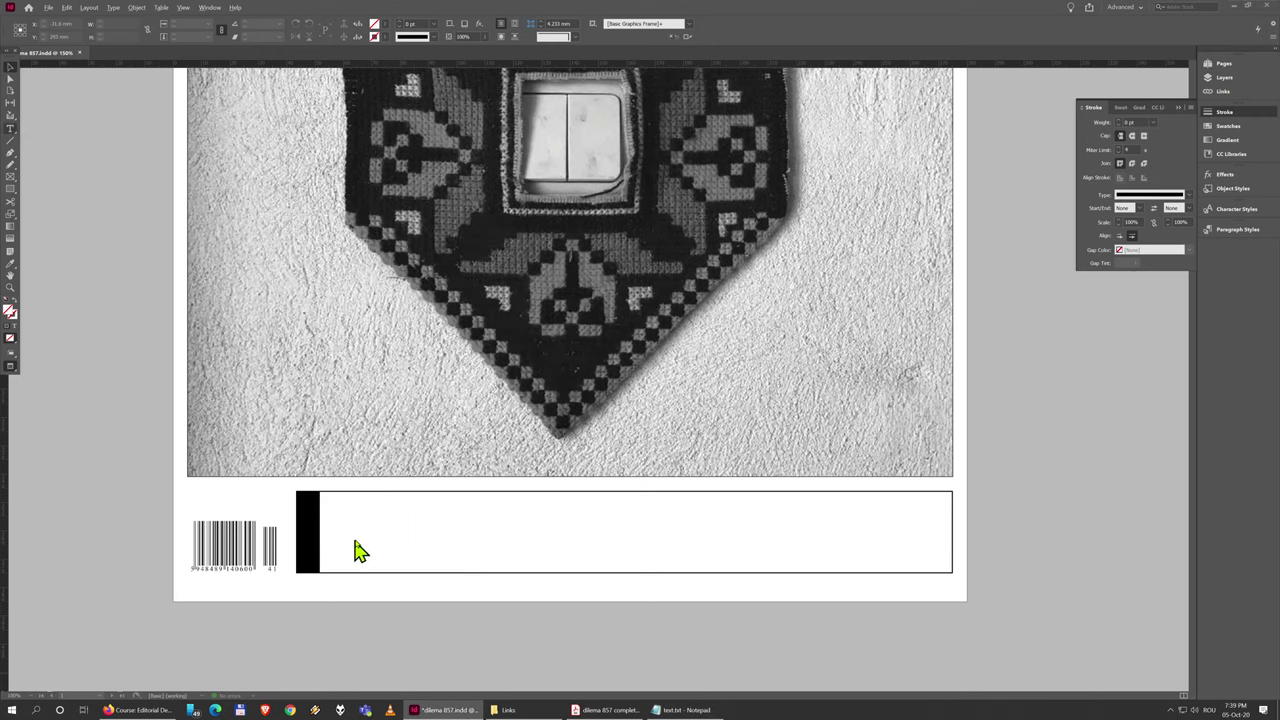
click(360, 514)
key(ctrl+v)
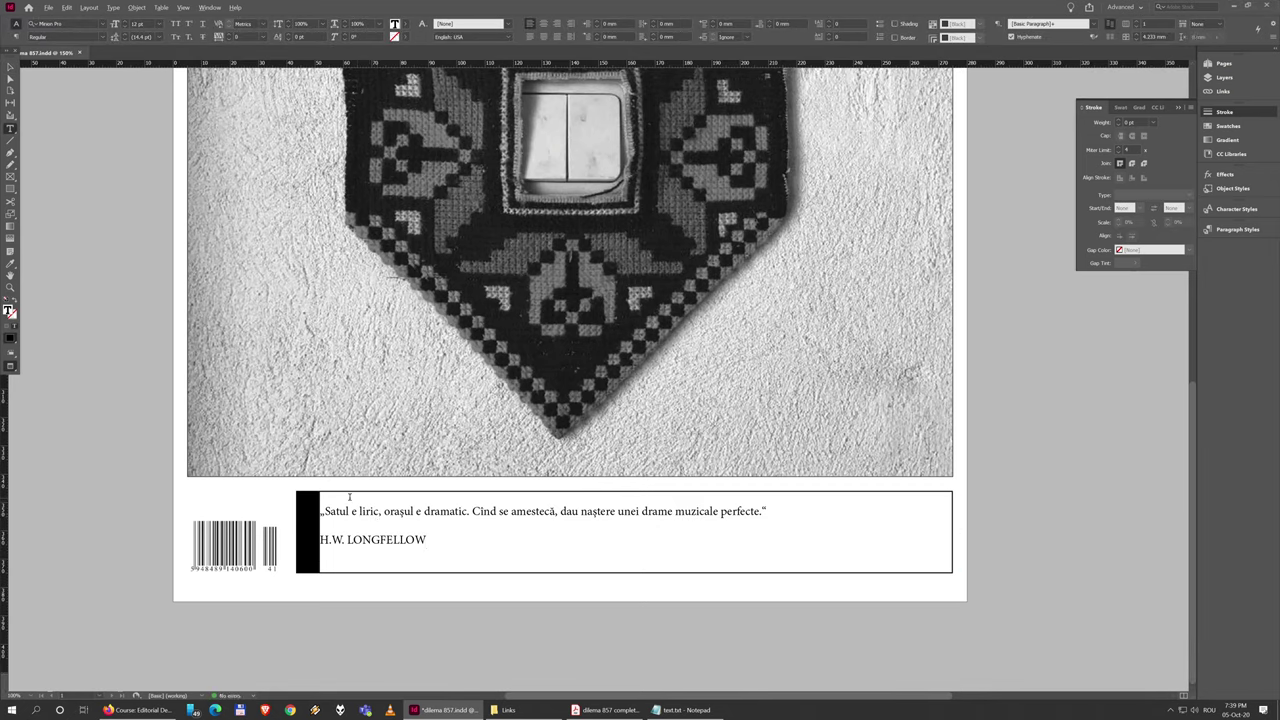
key(BackSpace)
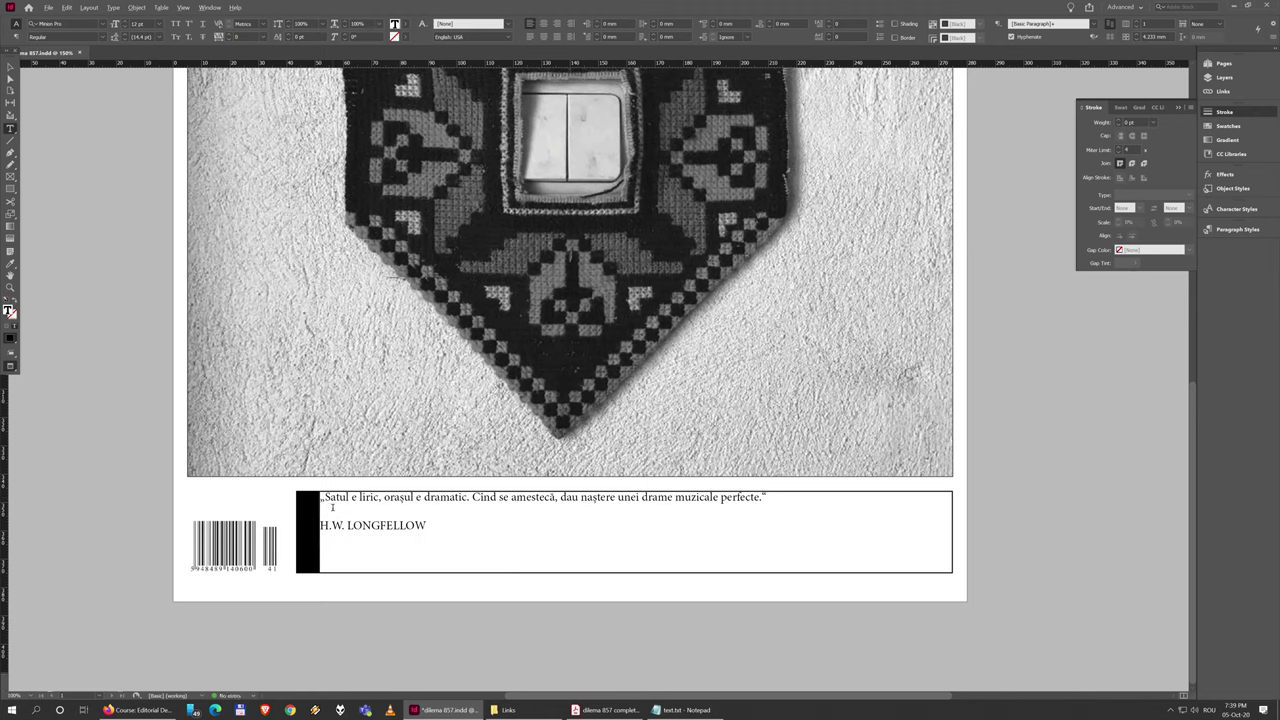
key(BackSpace)
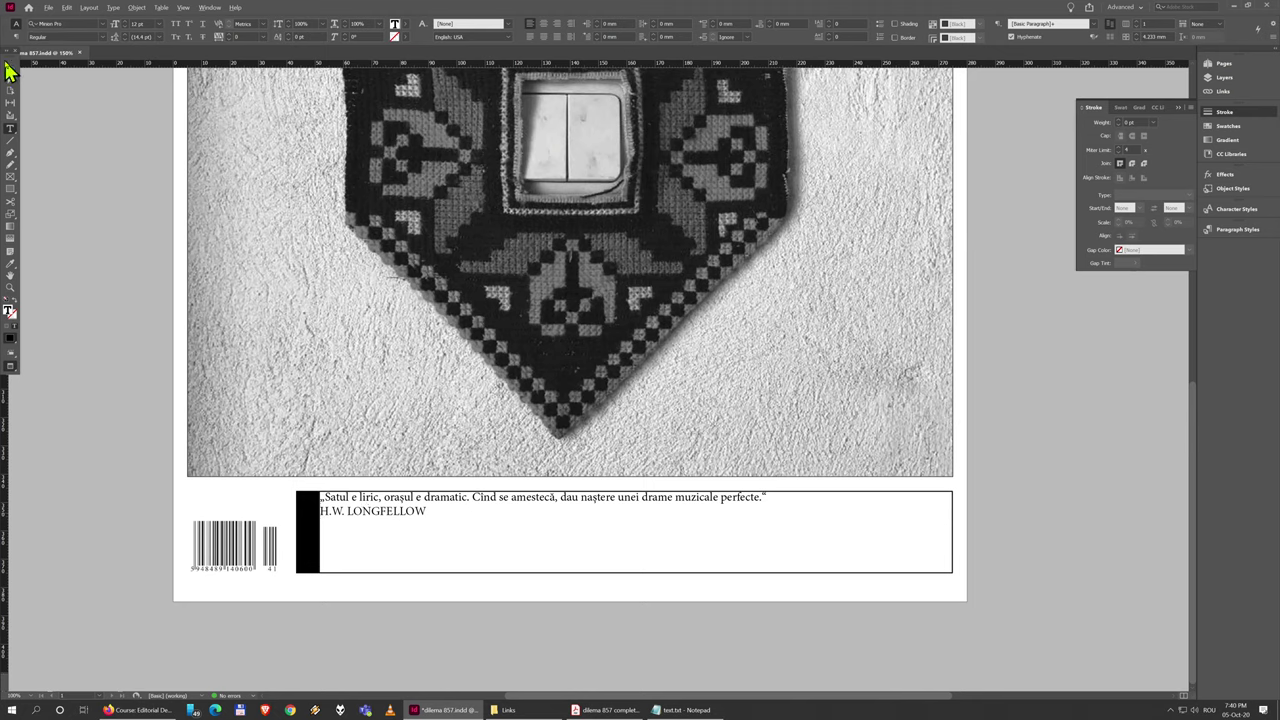
Step: Select all the text in the quote frame for reformatting
click(10, 66)
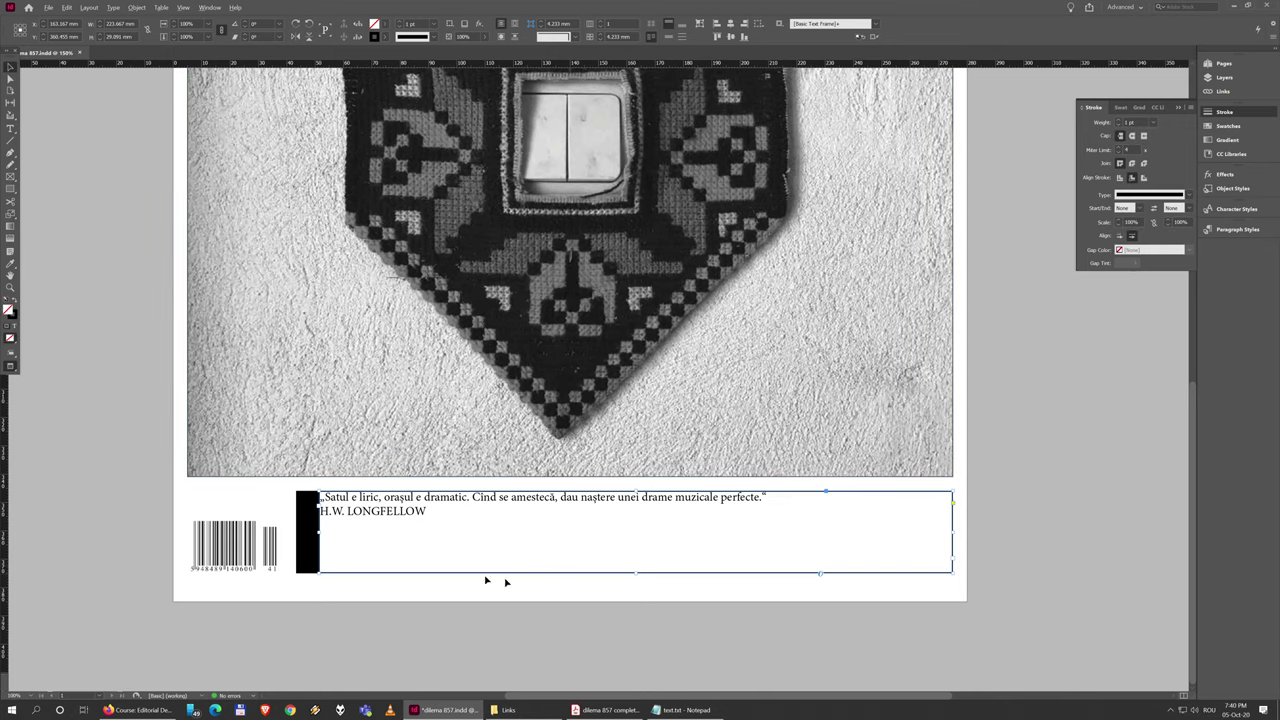
scroll(392, 532, up, 1)
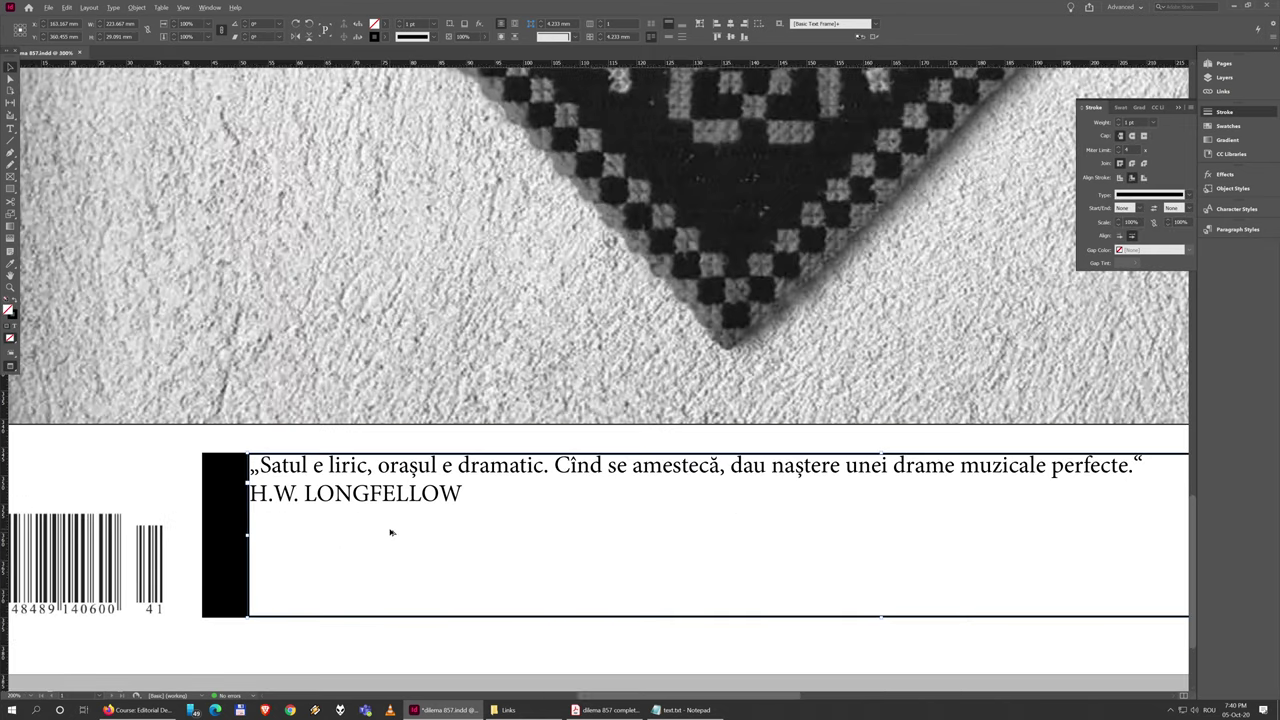
scroll(410, 456, down, 1)
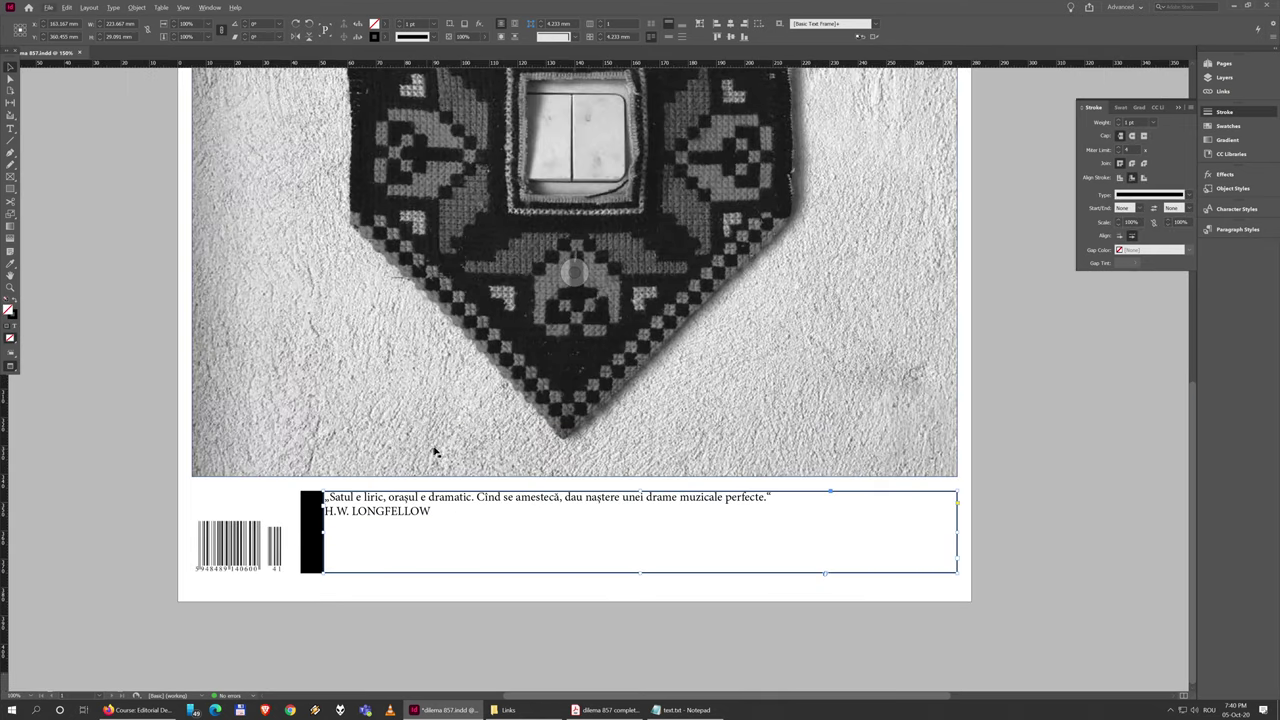
double_click(410, 507)
key(ctrl+a)
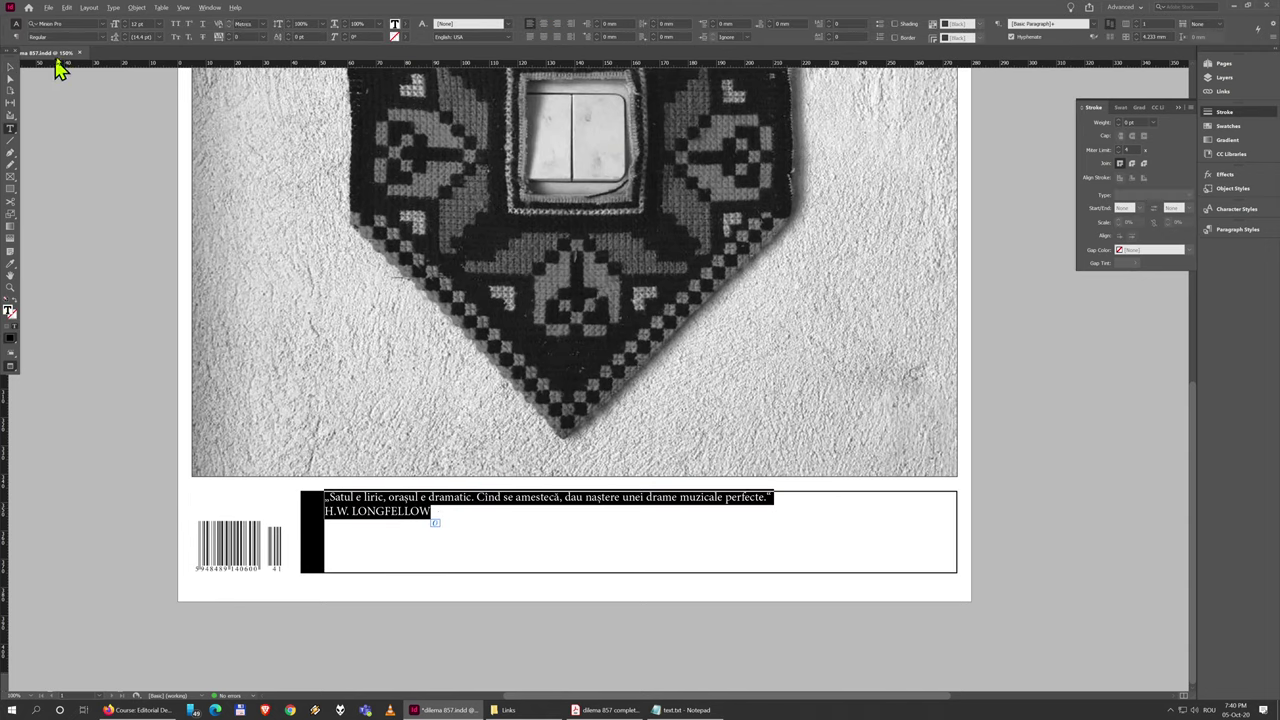
click(62, 22)
Step: Set the text in Adobe Garamond Pro Italic and size the quote paragraph to 22 pt
text(a)
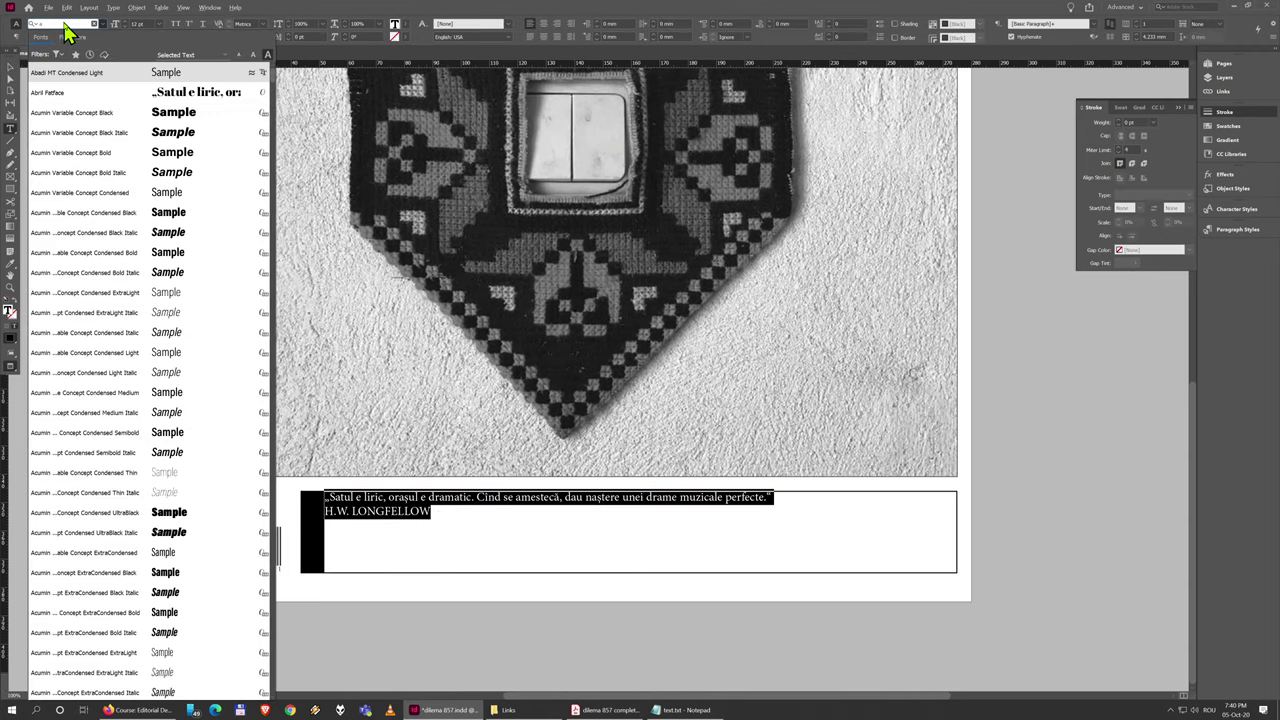
text(dobe gar)
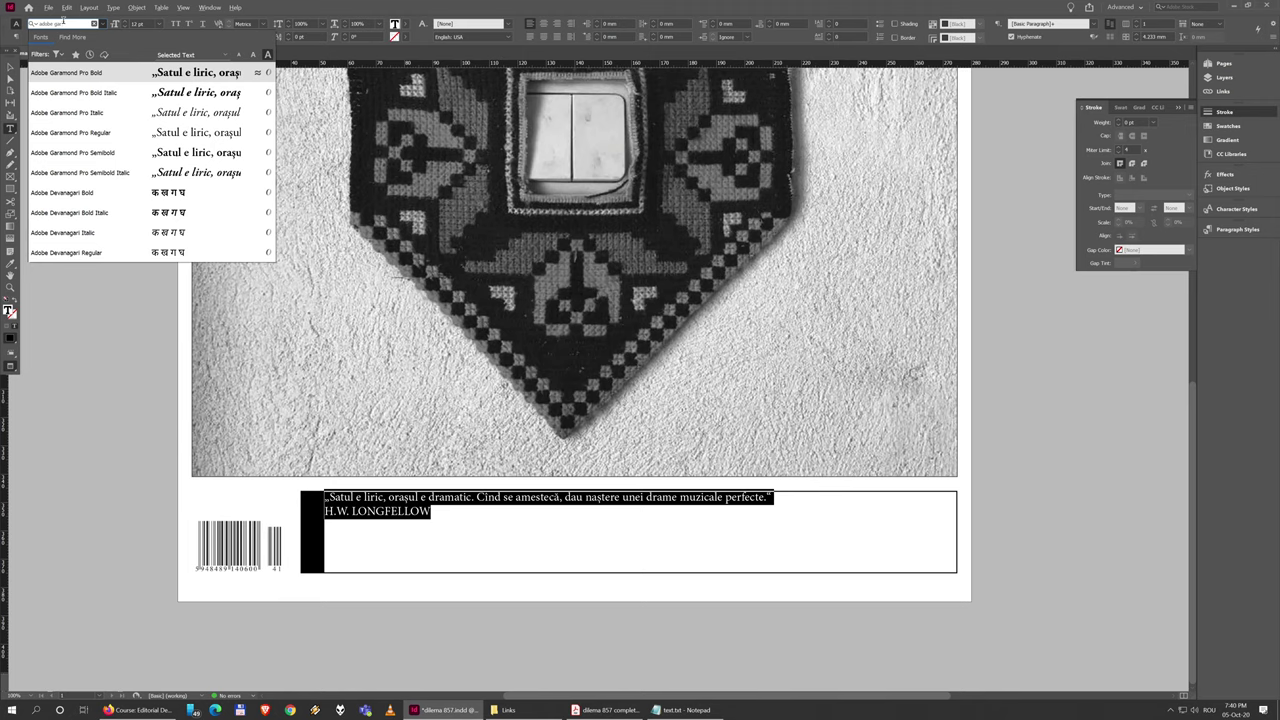
click(110, 130)
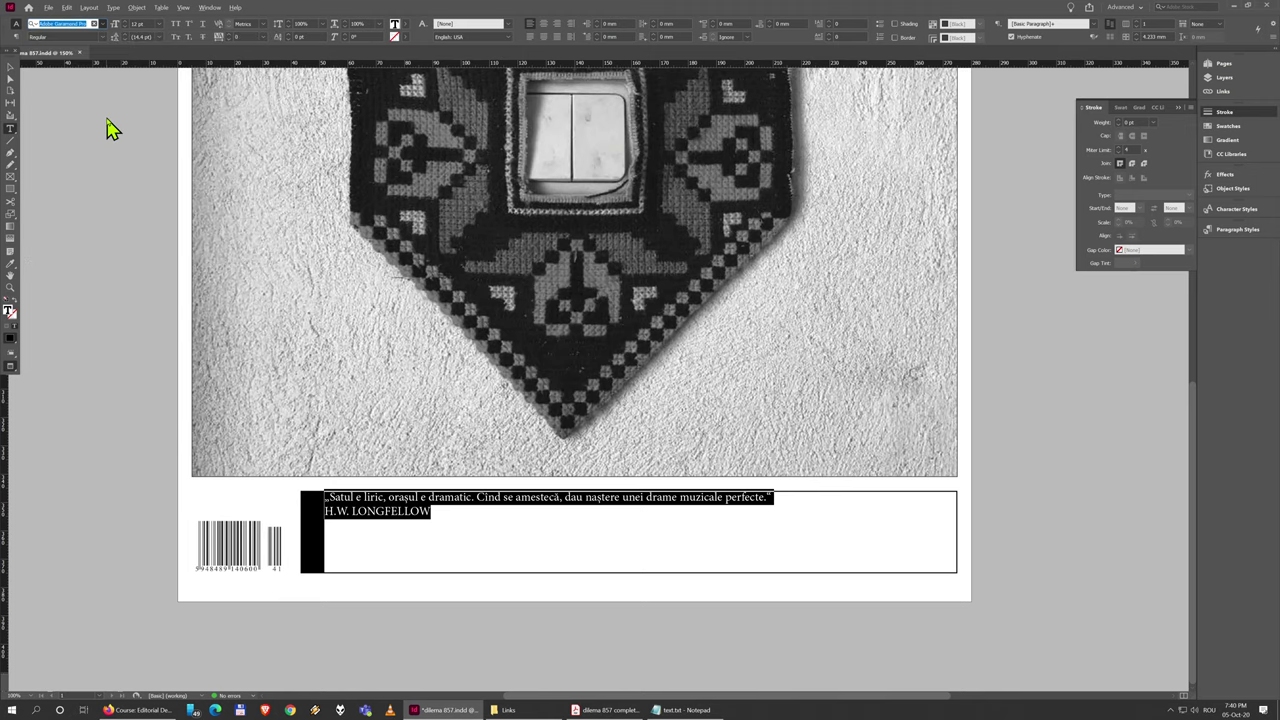
key(ctrl+shift+i)
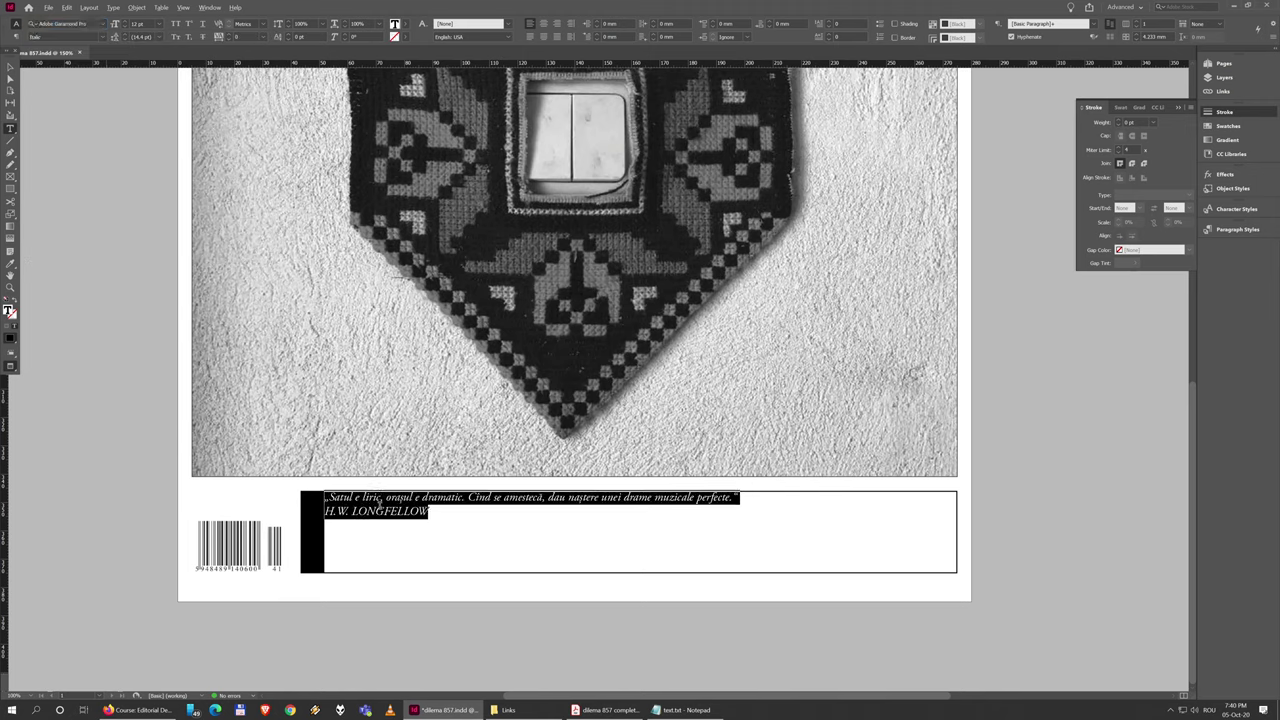
triple_click(386, 498)
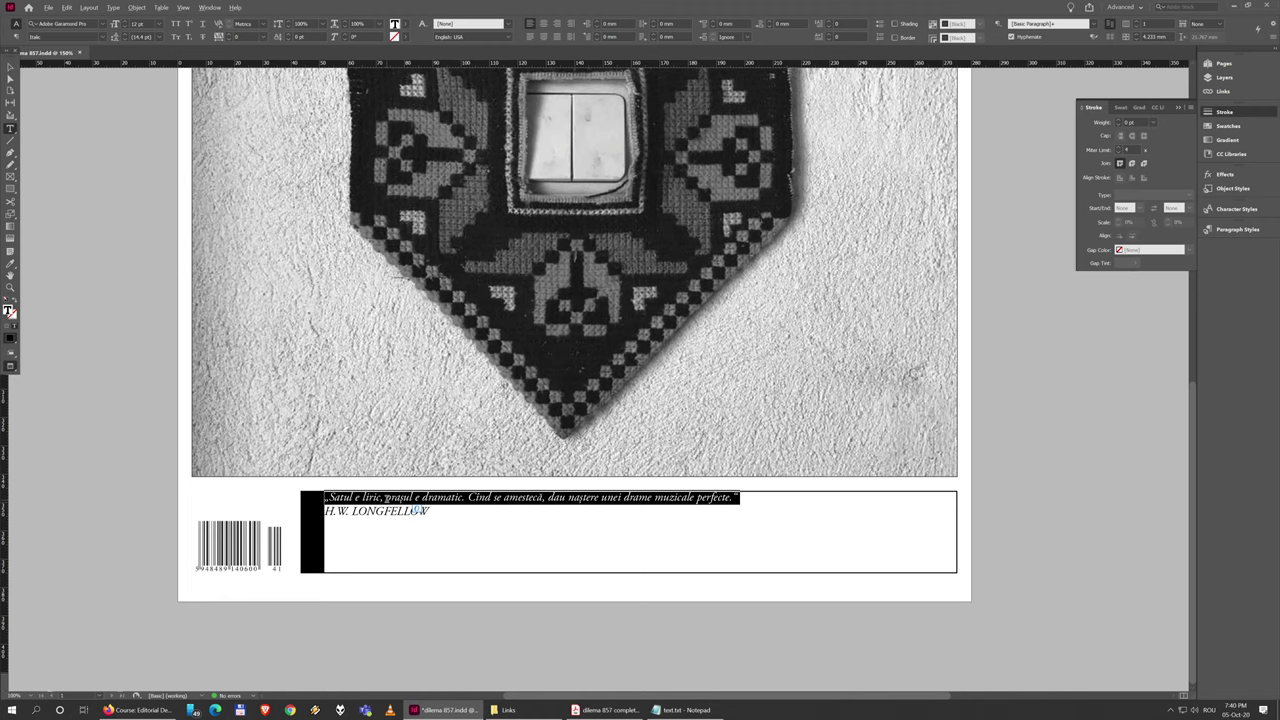
click(146, 23)
double_click(146, 23)
text(22)
key(Return)
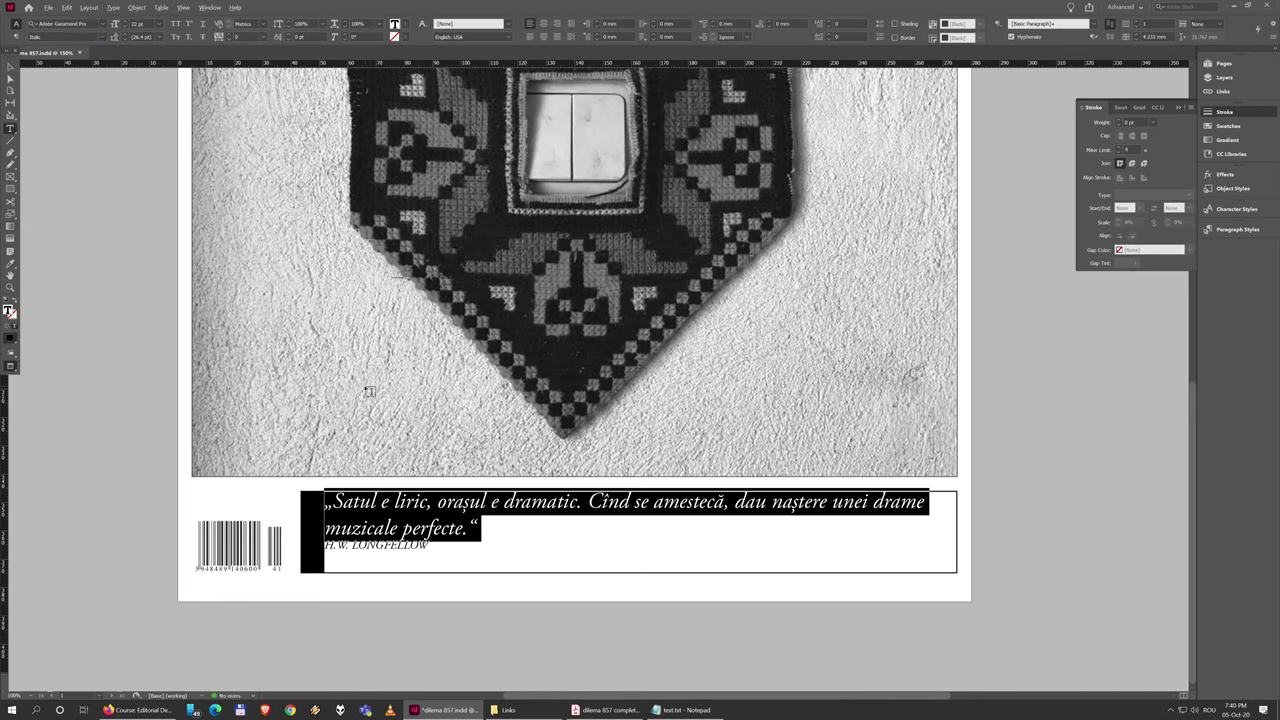
Step: Set the H.W. LONGFELLOW credit to 8 pt and right-align it
click(432, 557)
drag(425, 544, 326, 544)
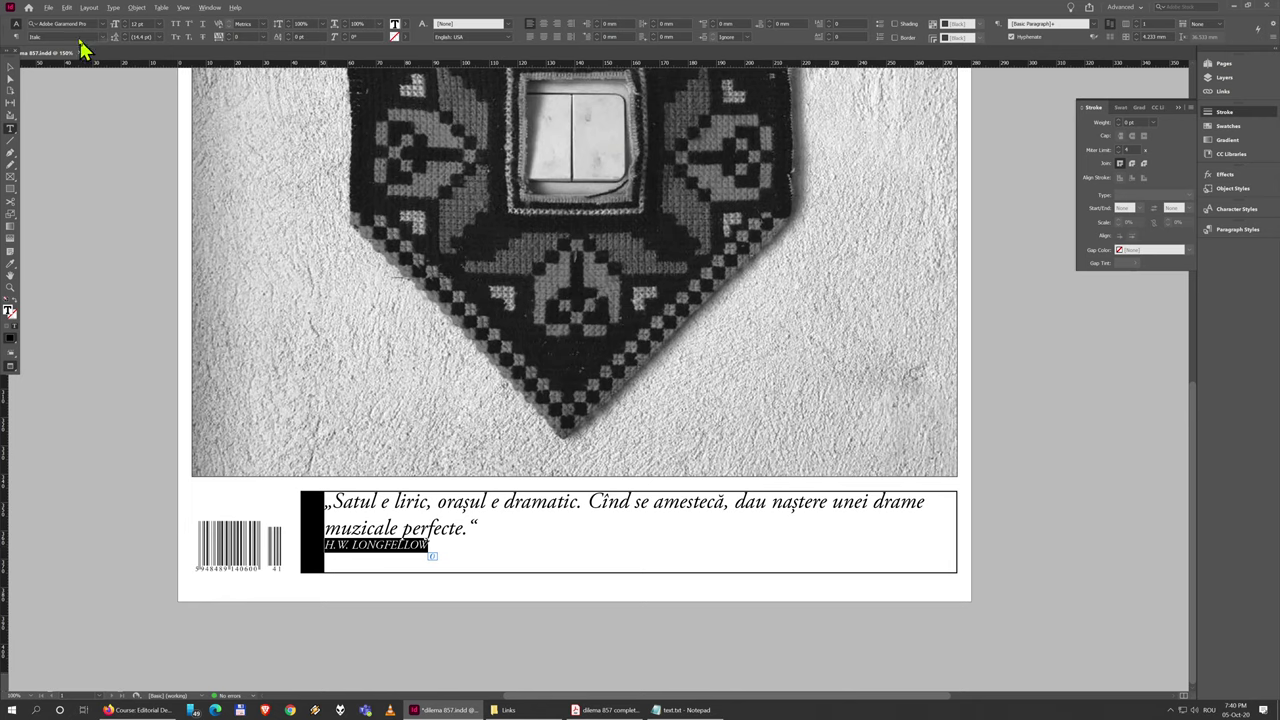
click(116, 27)
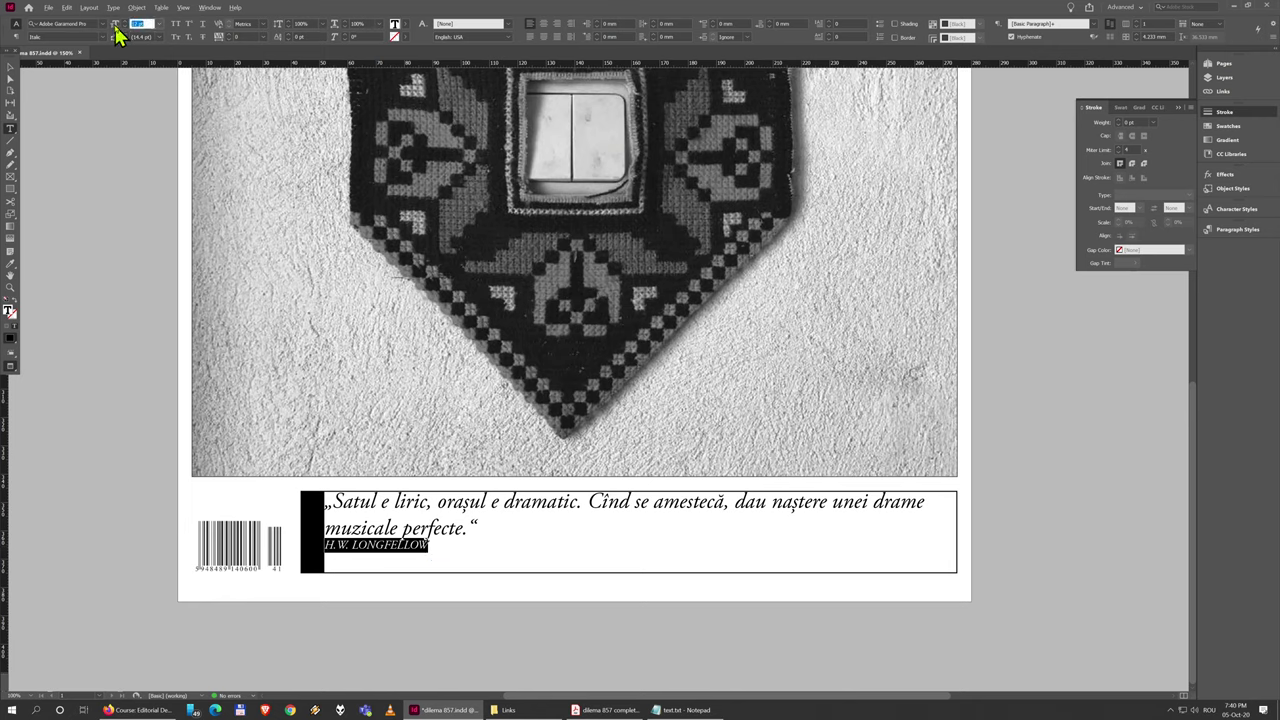
text(8)
key(Return)
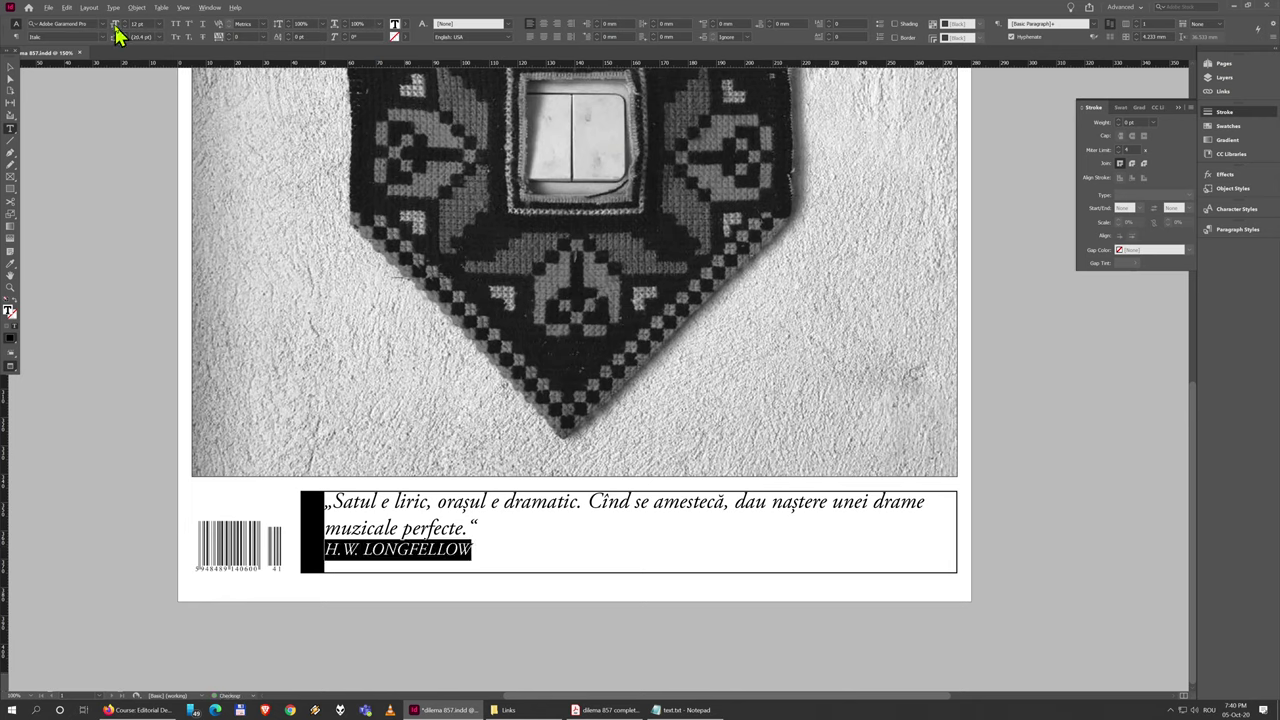
click(464, 549)
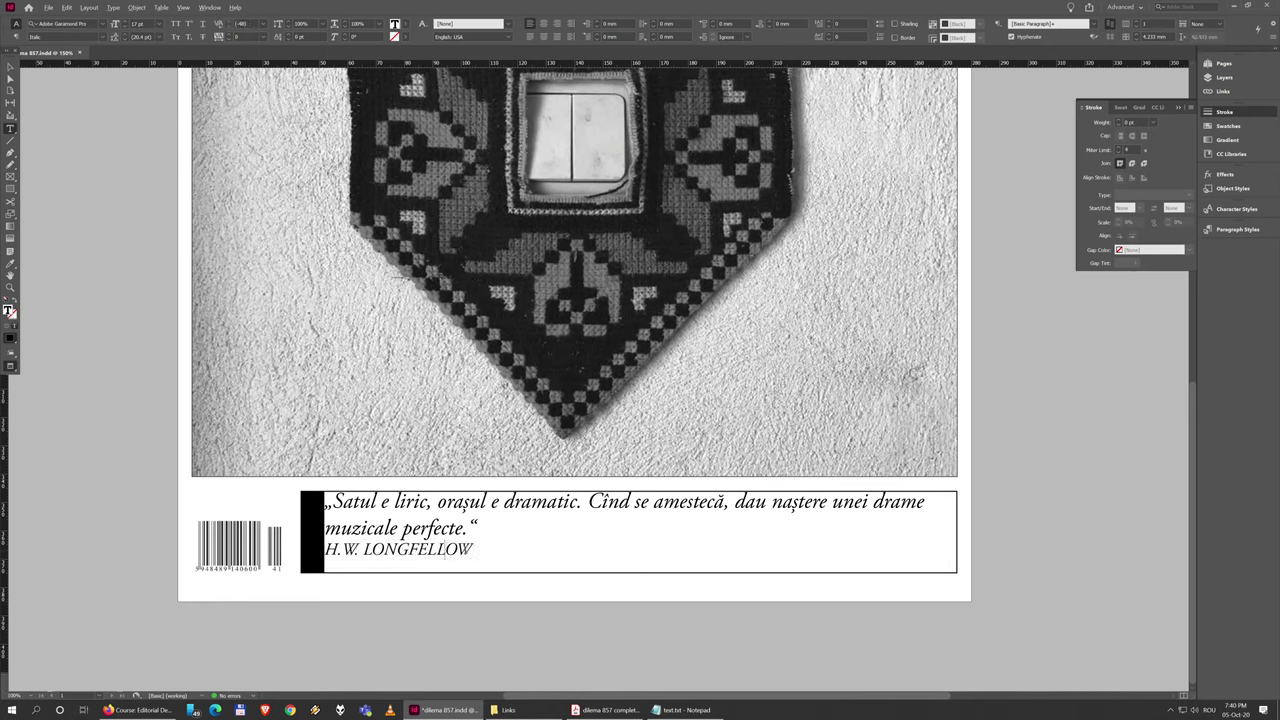
click(557, 26)
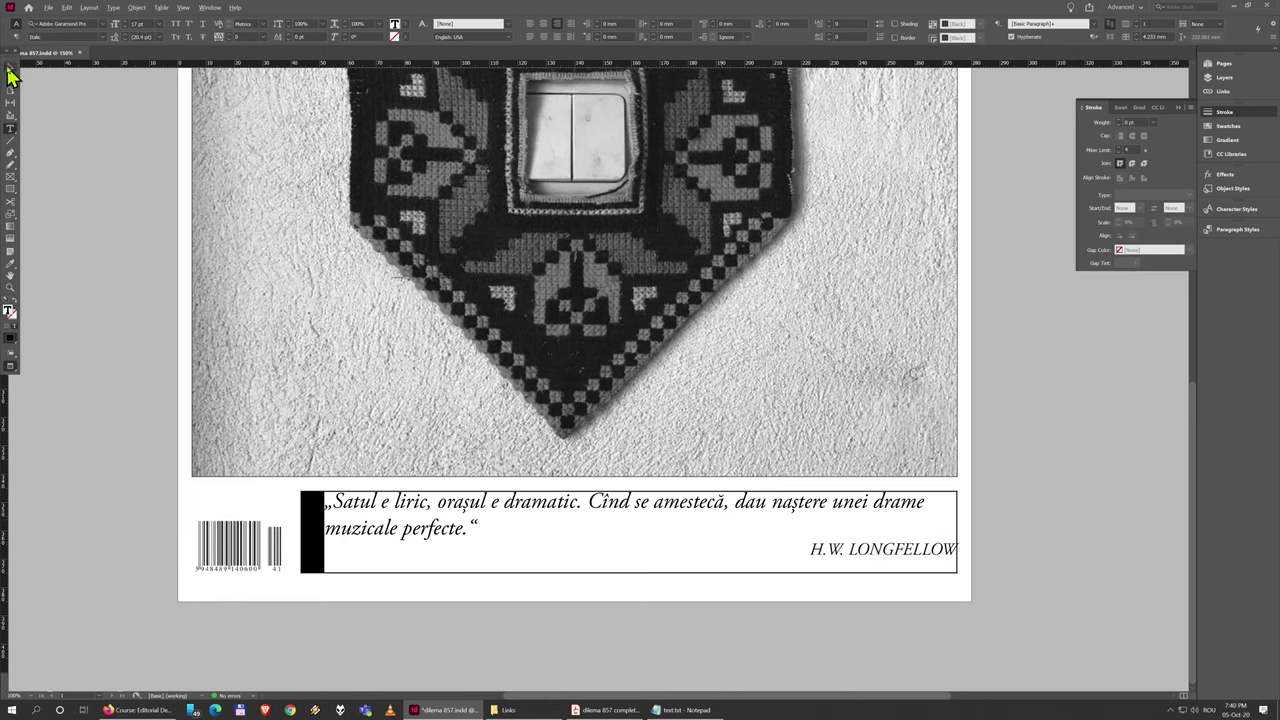
click(9, 67)
key(w)
key(w)
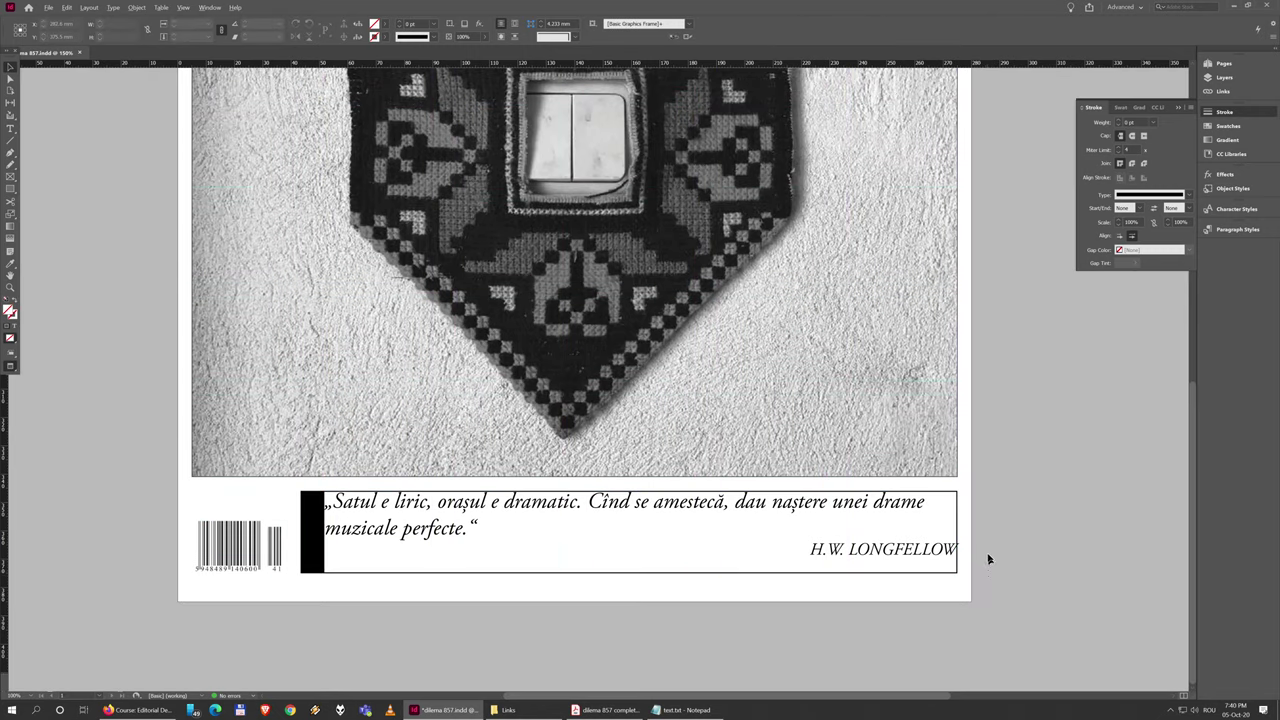
scroll(986, 556, up, 5)
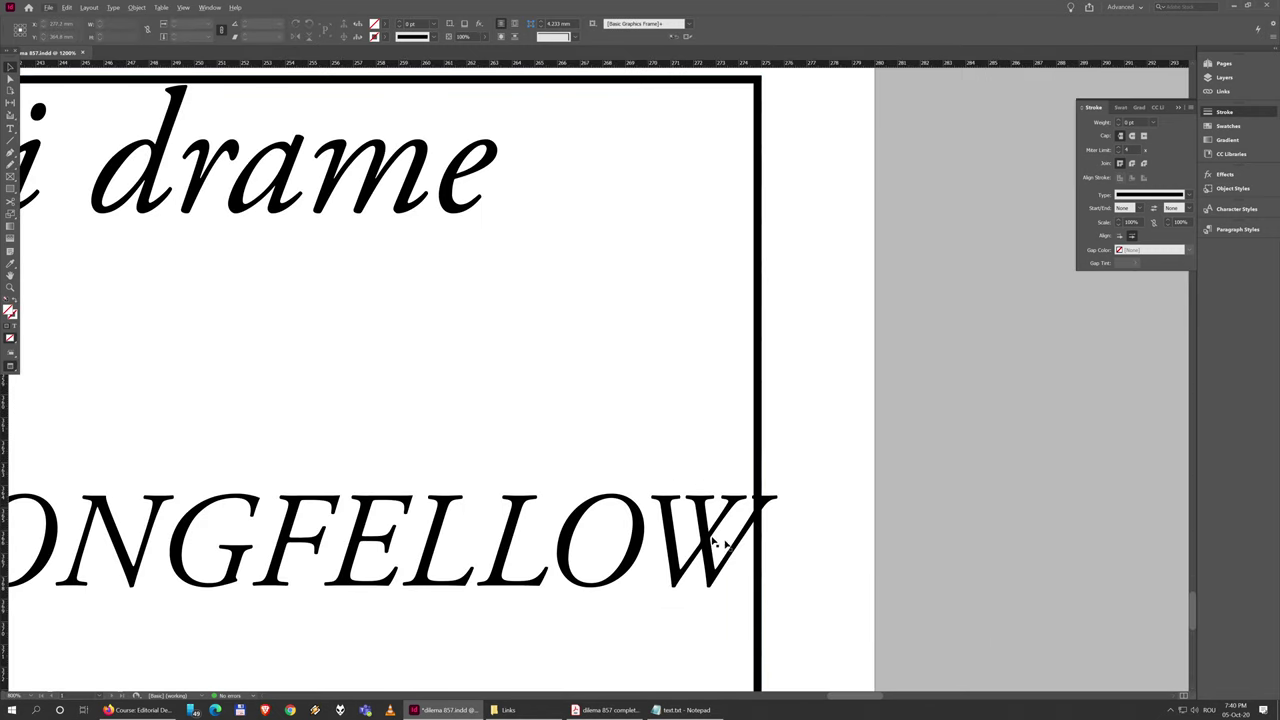
scroll(271, 434, down, 3)
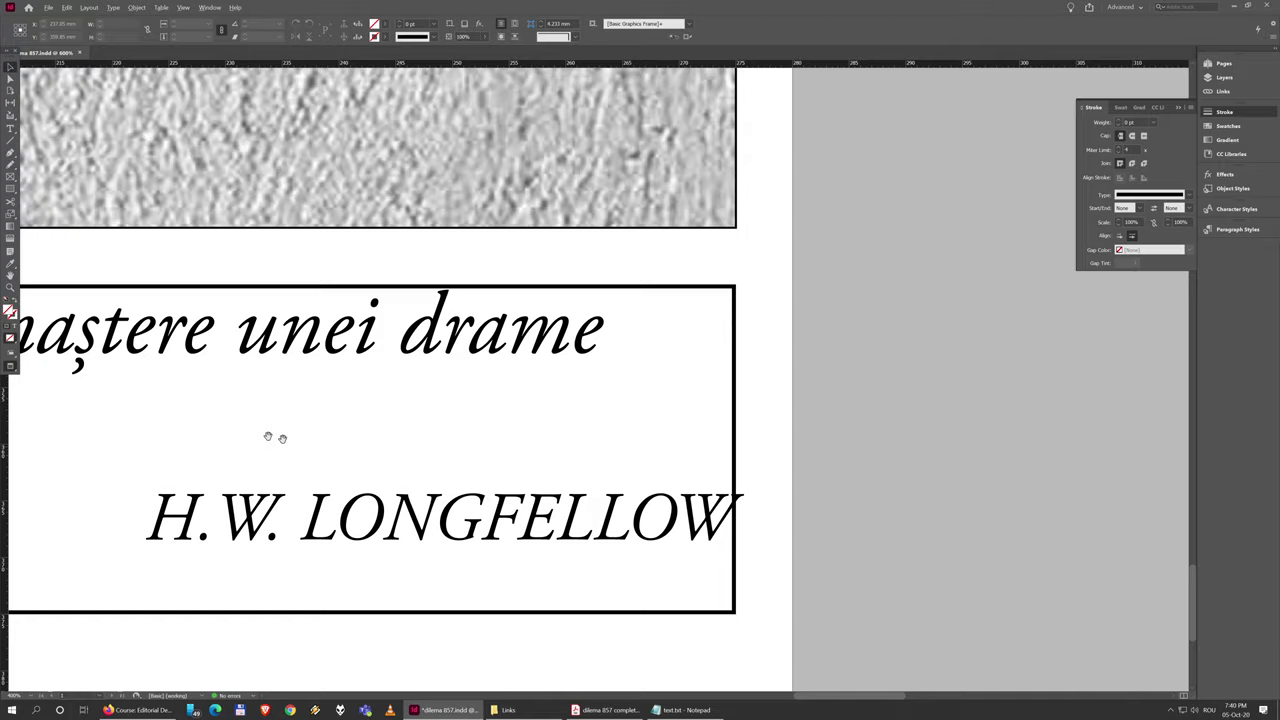
scroll(543, 437, up, 3)
scroll(690, 374, left, 10)
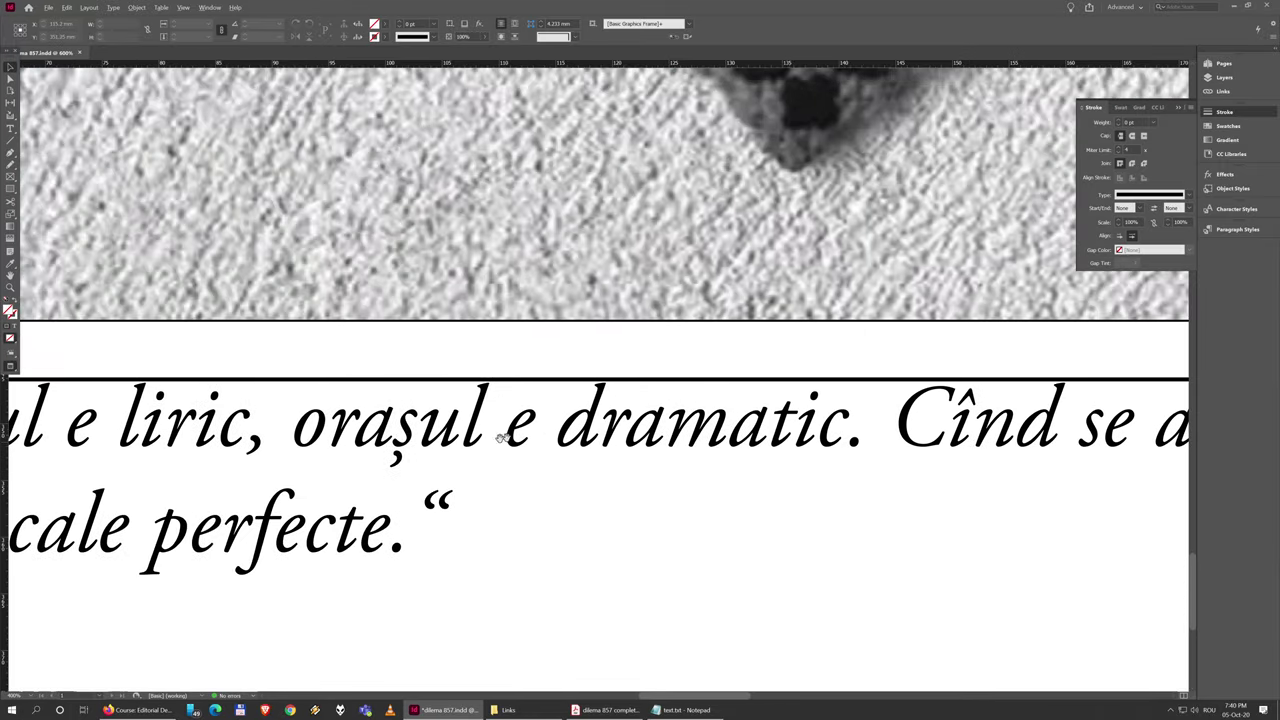
scroll(446, 446, left, 3)
scroll(430, 452, up, 1)
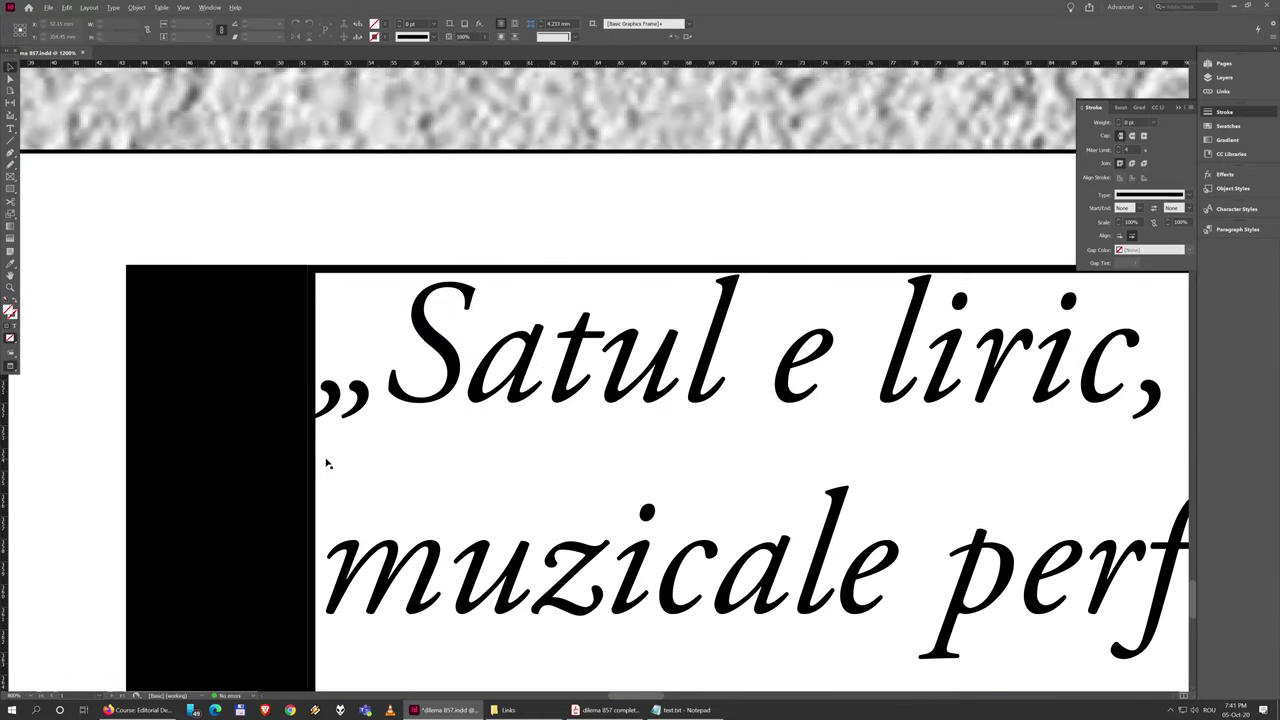
scroll(420, 456, down, 1)
scroll(418, 457, right, 3)
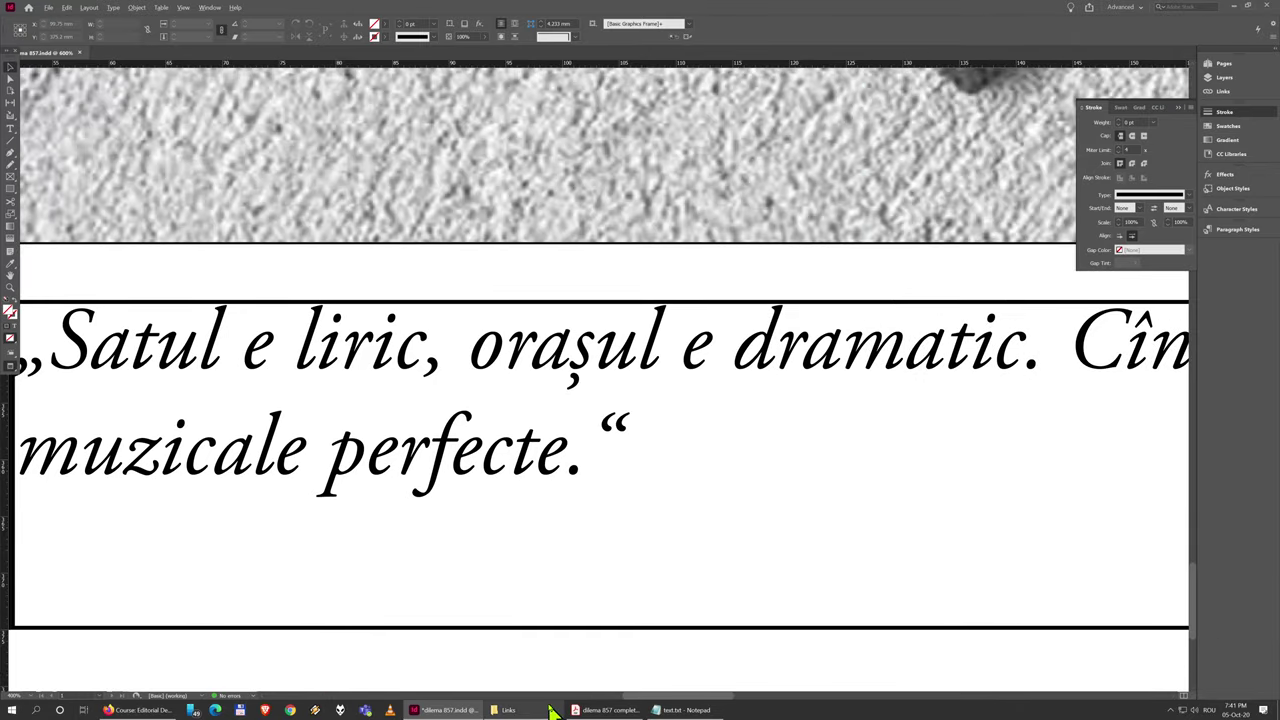
Step: Fit the original Dilema Veche cover page to the Acrobat window with Ctrl+0
click(608, 709)
scroll(753, 514, down, 1)
scroll(753, 508, down, 1)
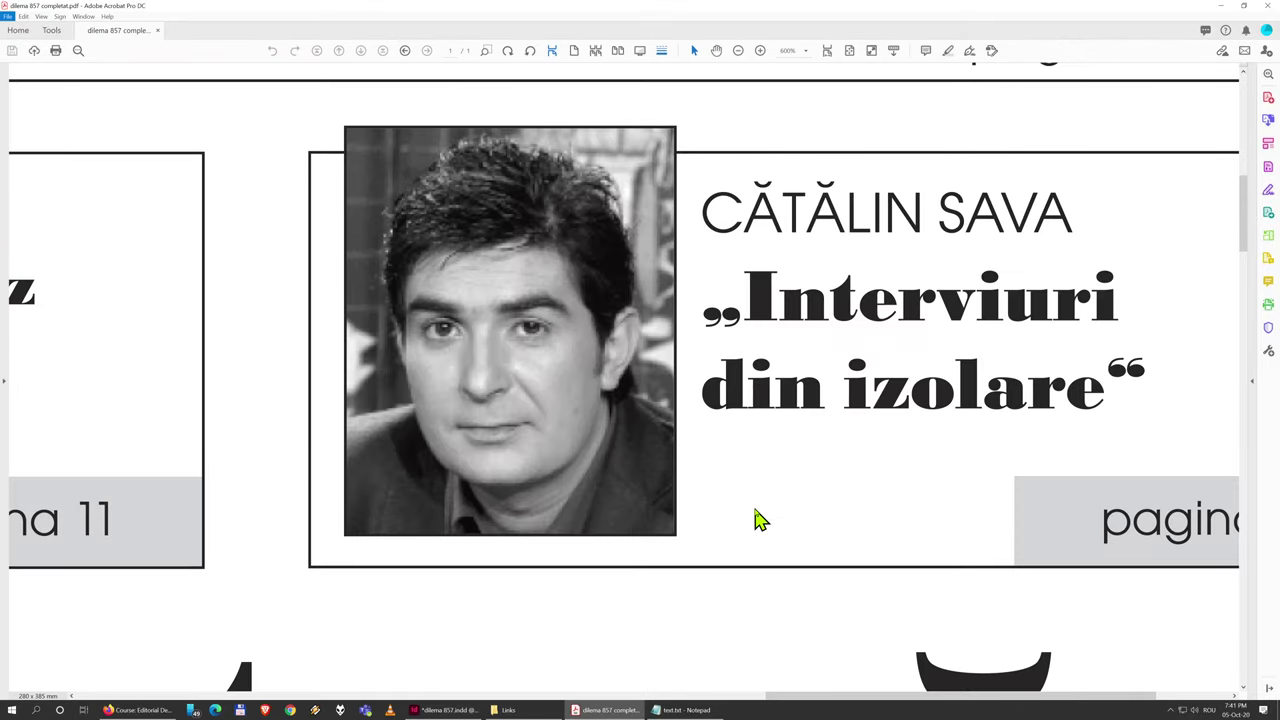
key(ctrl+0)
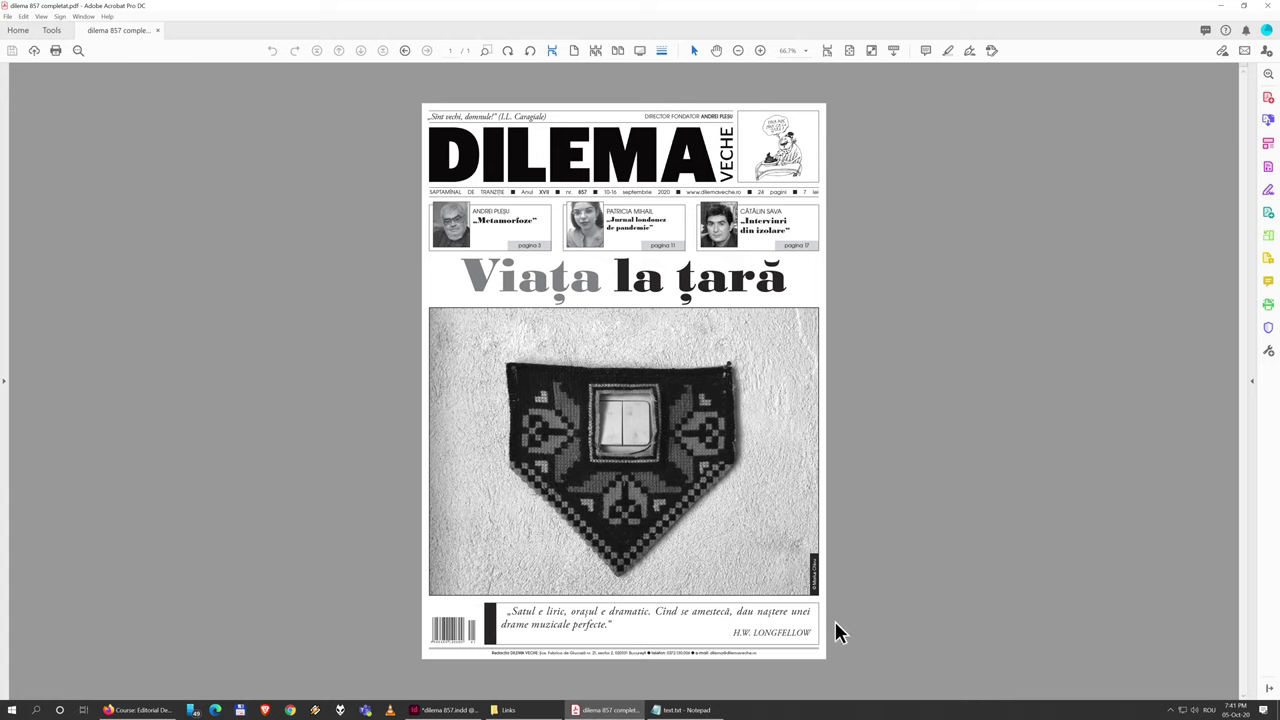
Step: Bring up Text Frame Options for the quote frame in InDesign
click(450, 710)
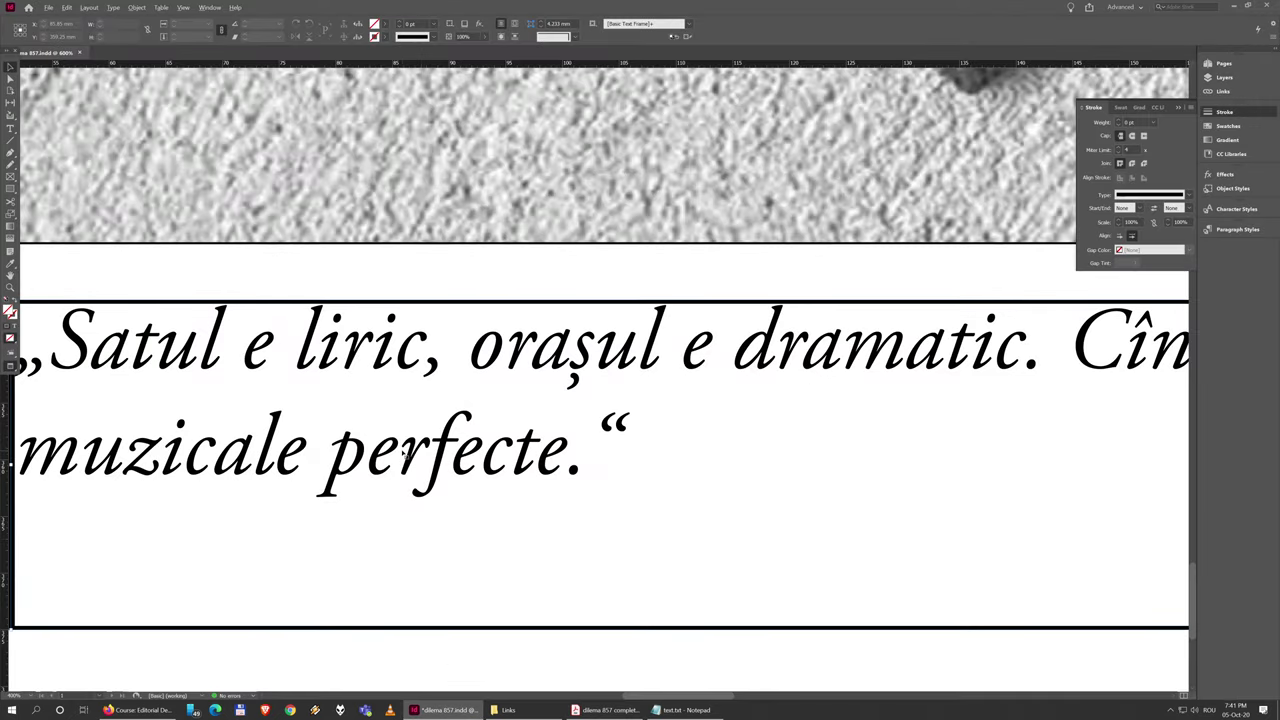
scroll(403, 453, down, 6)
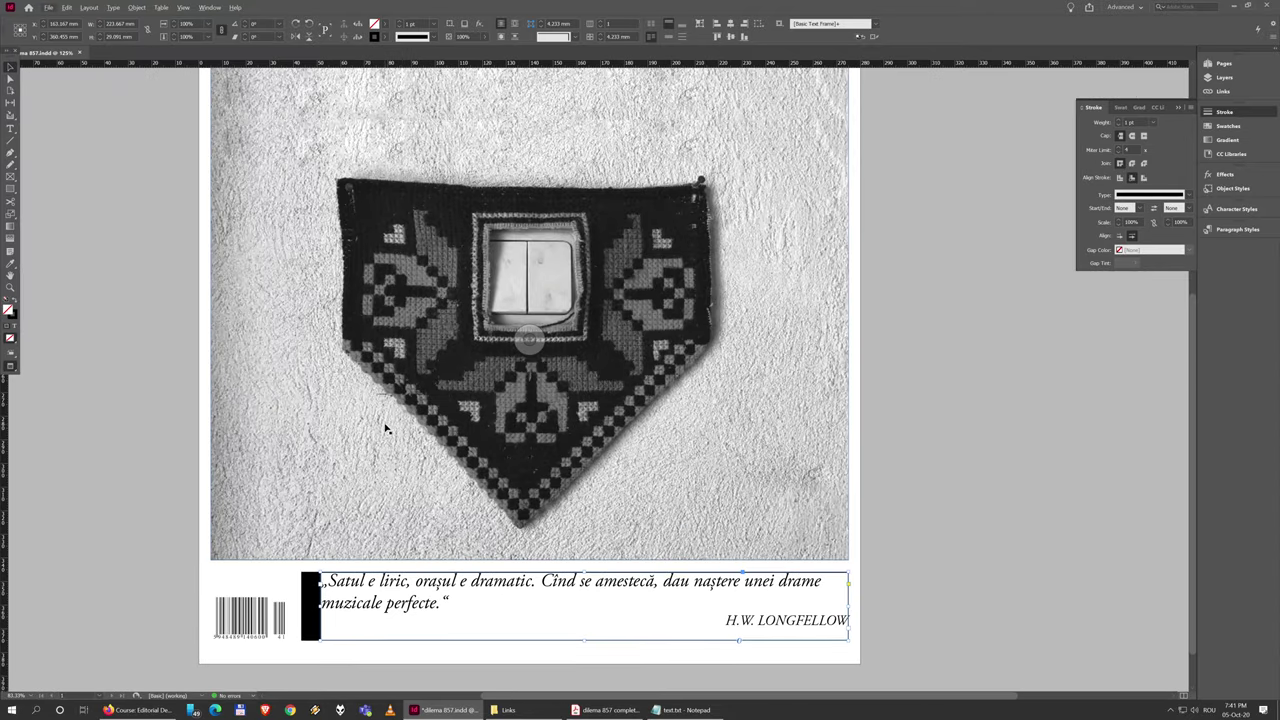
scroll(385, 428, up, 5)
scroll(477, 537, down, 6)
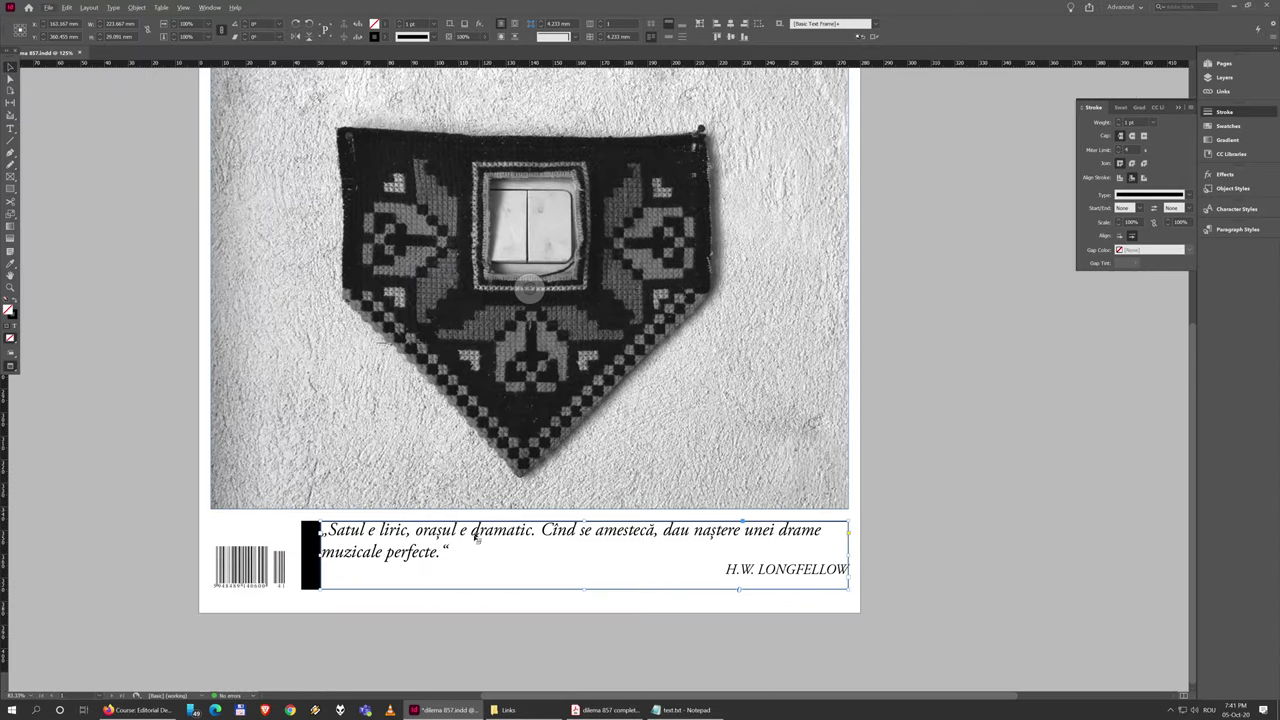
right_click(471, 552)
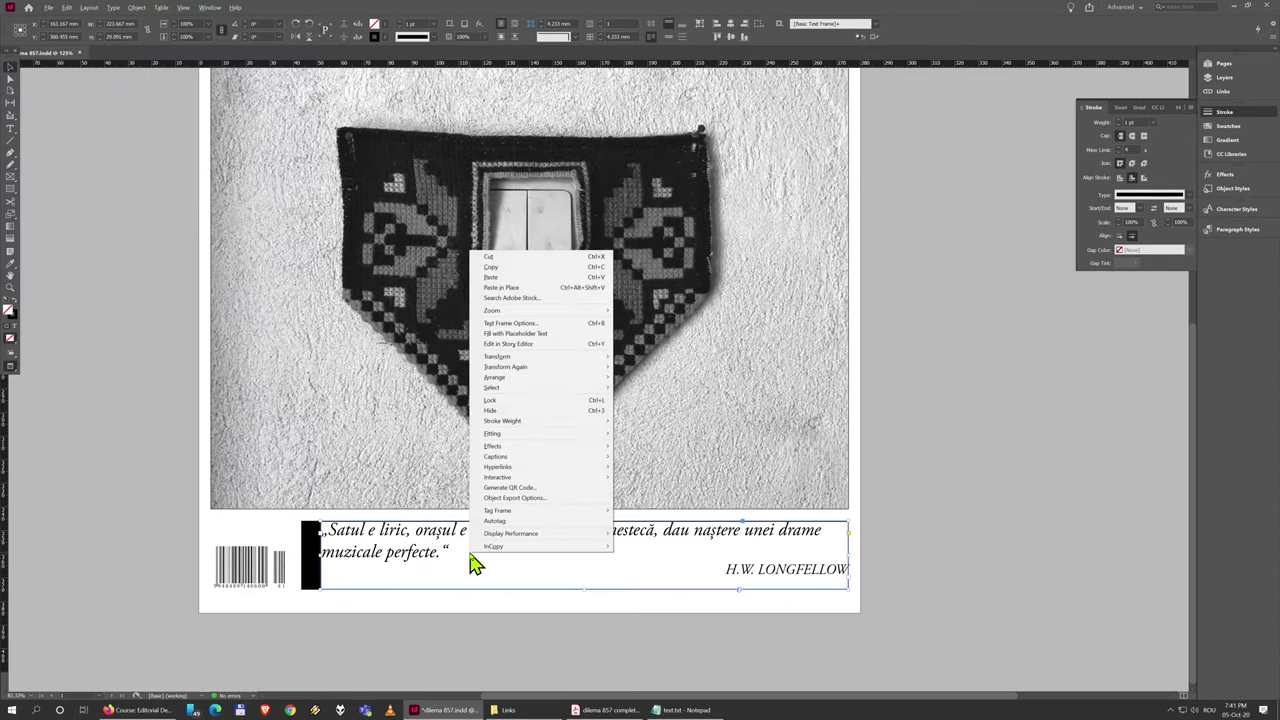
click(510, 323)
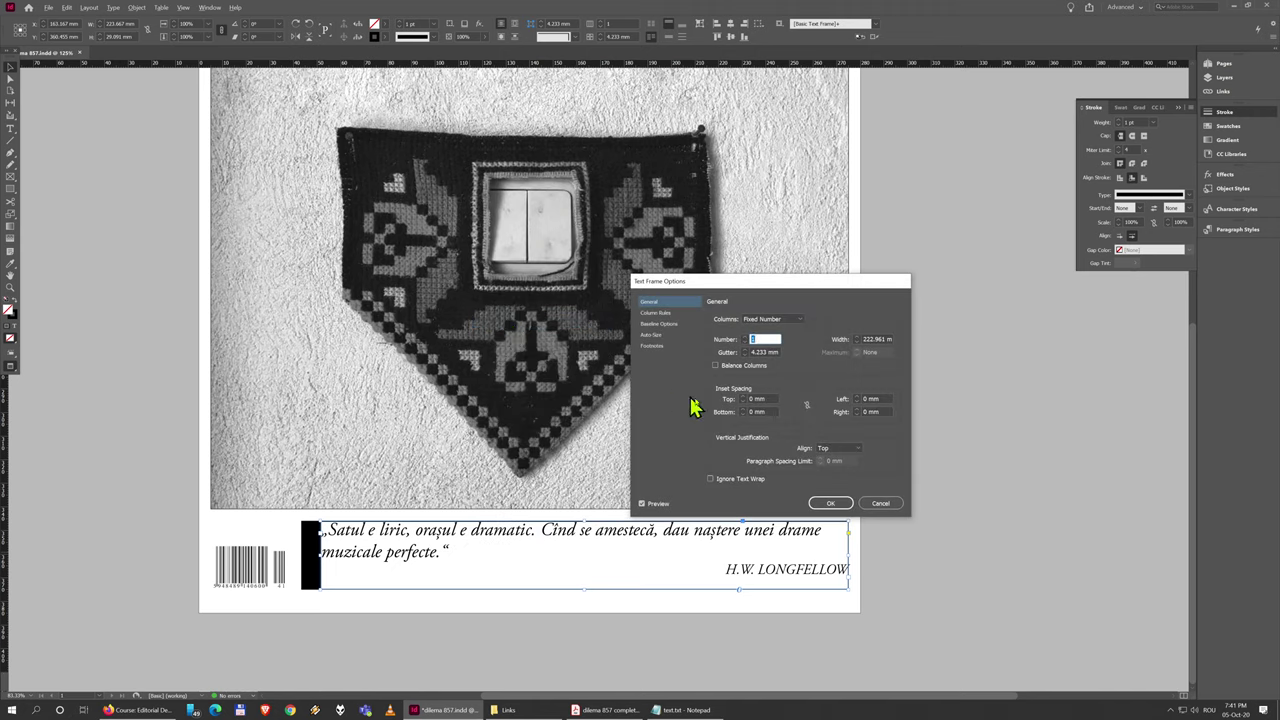
Step: Set the frame's top and left insets to 3 mm and right inset to 6 mm
click(771, 399)
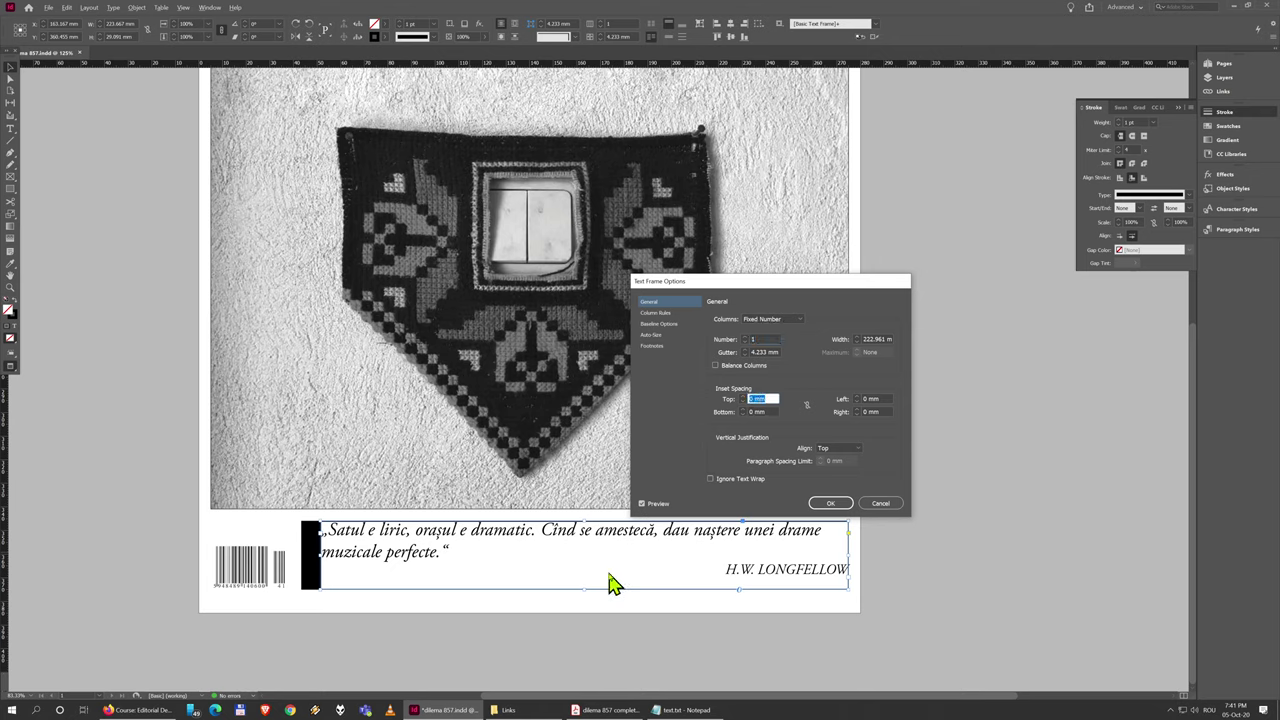
text(3)
key(Tab)
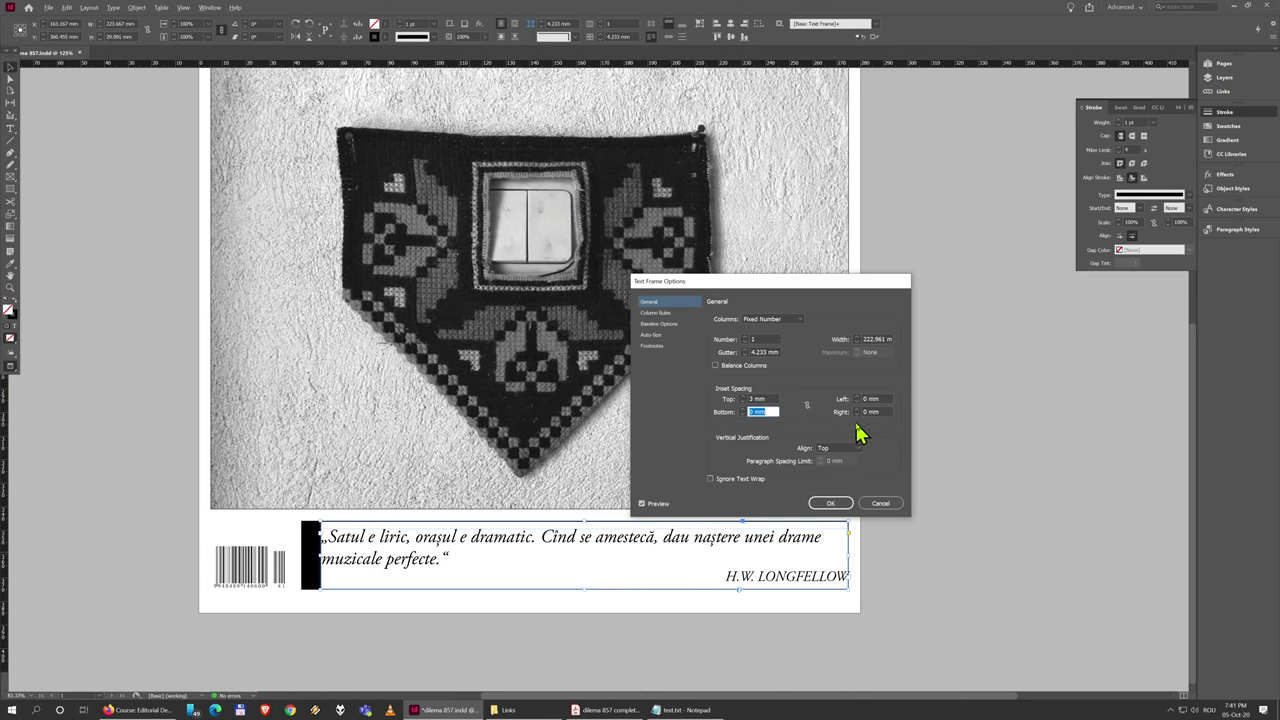
key(Tab)
text(3)
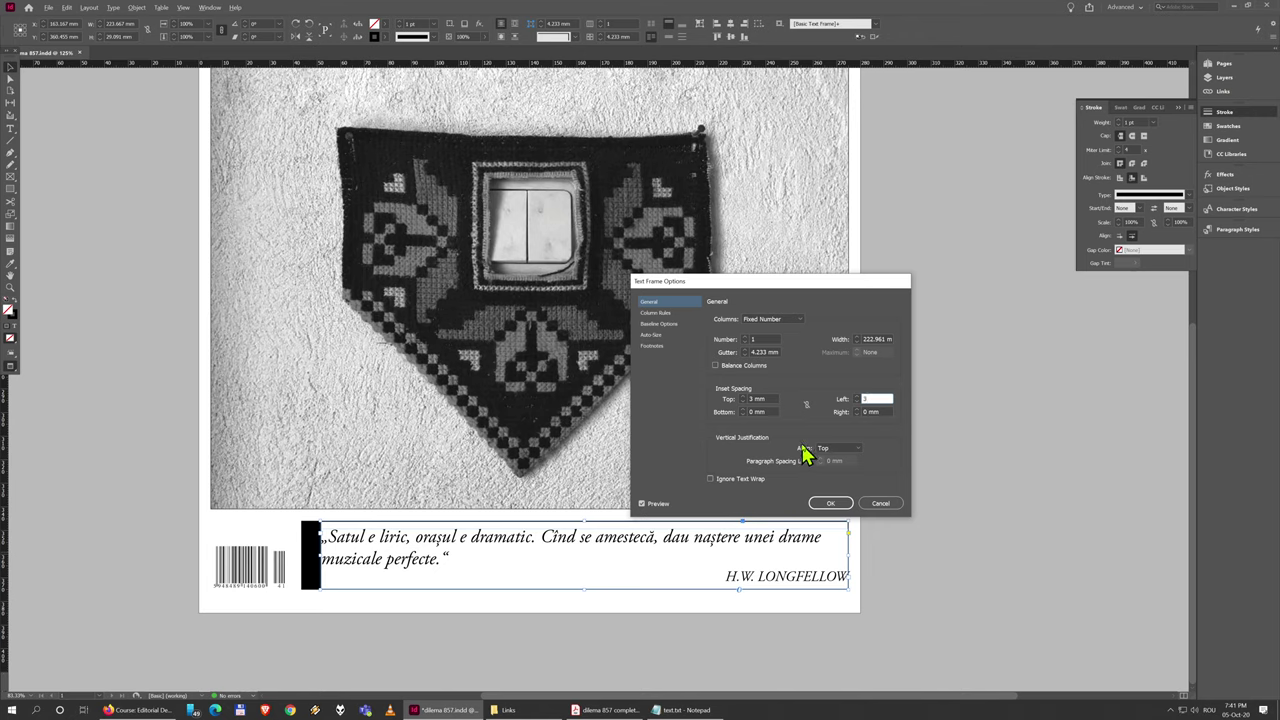
click(770, 412)
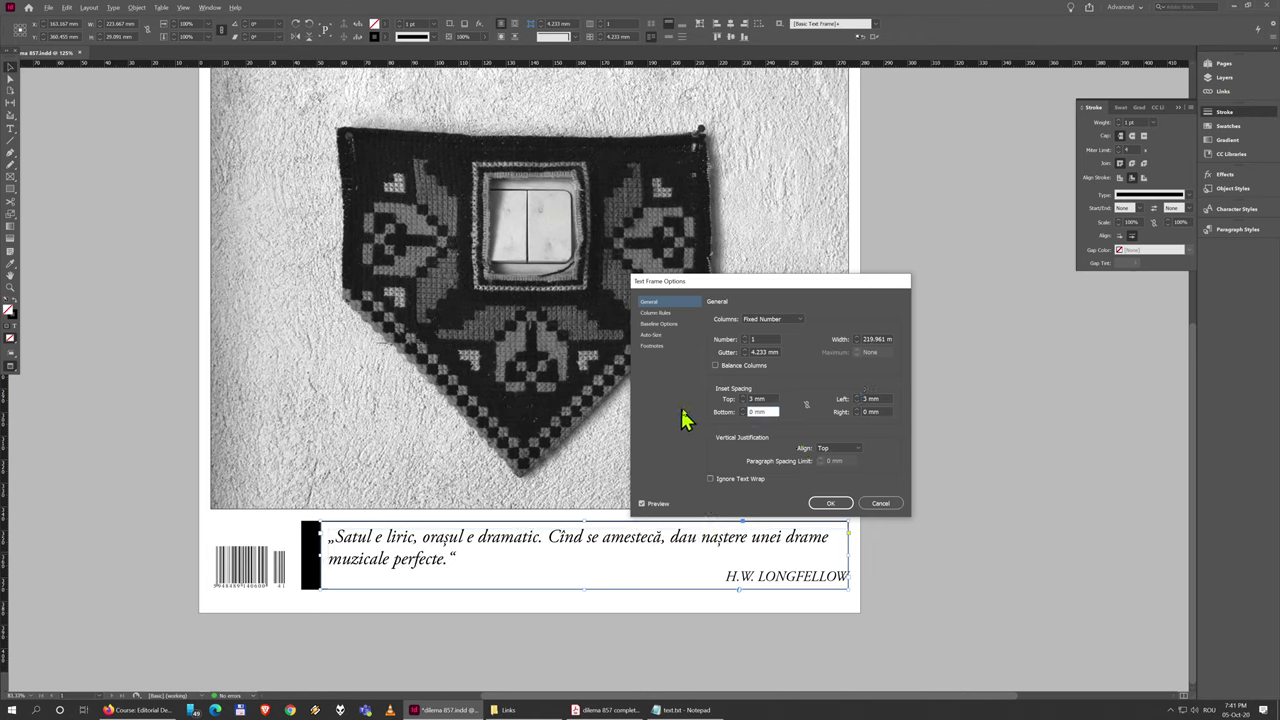
click(884, 411)
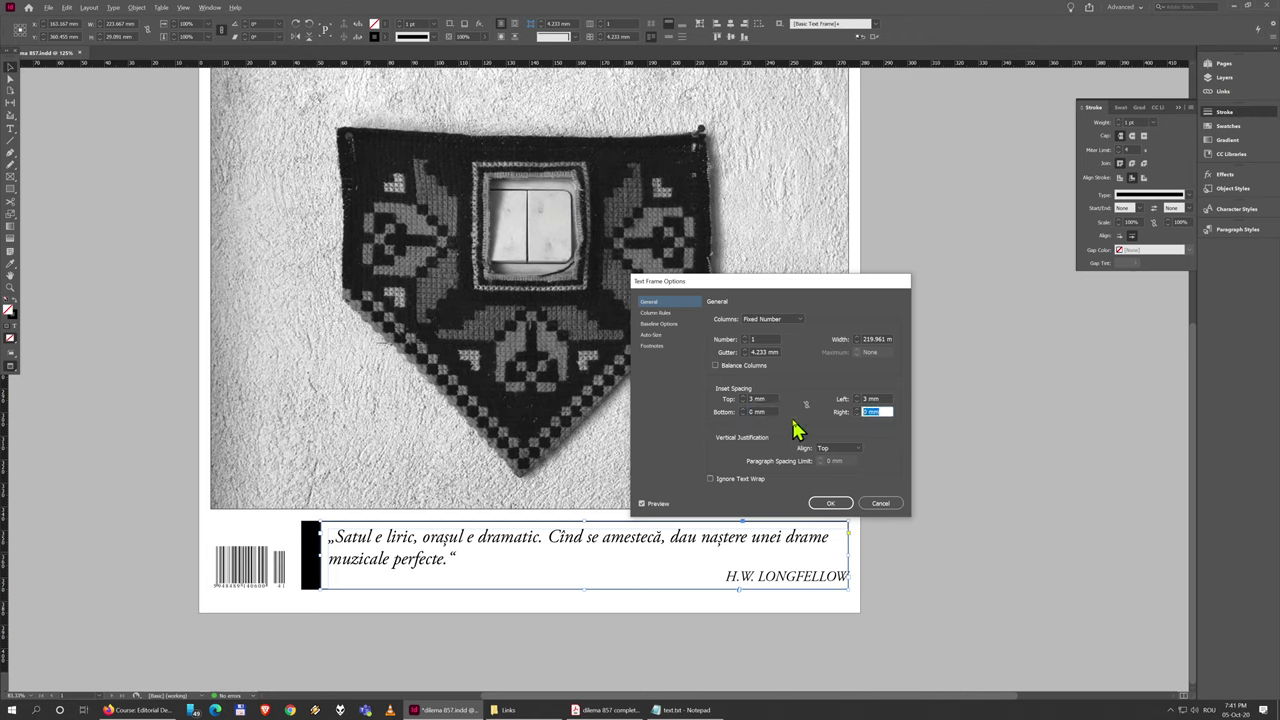
text(6)
key(Tab)
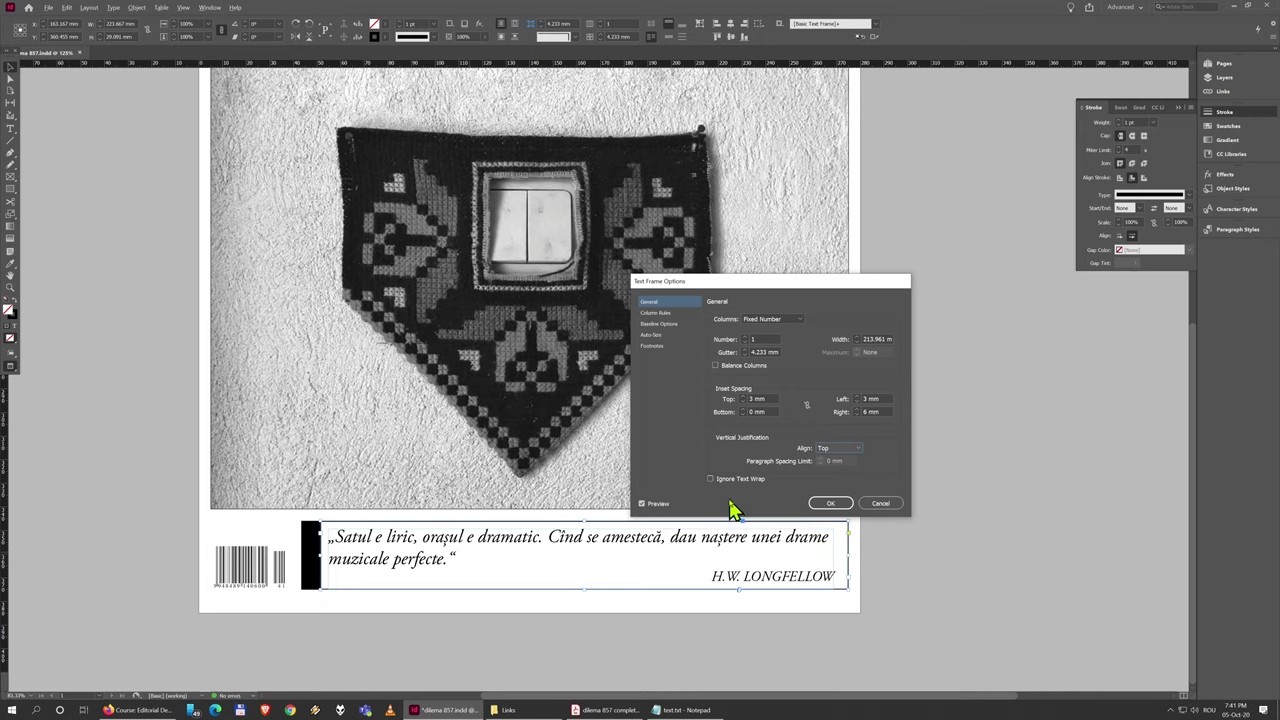
click(830, 504)
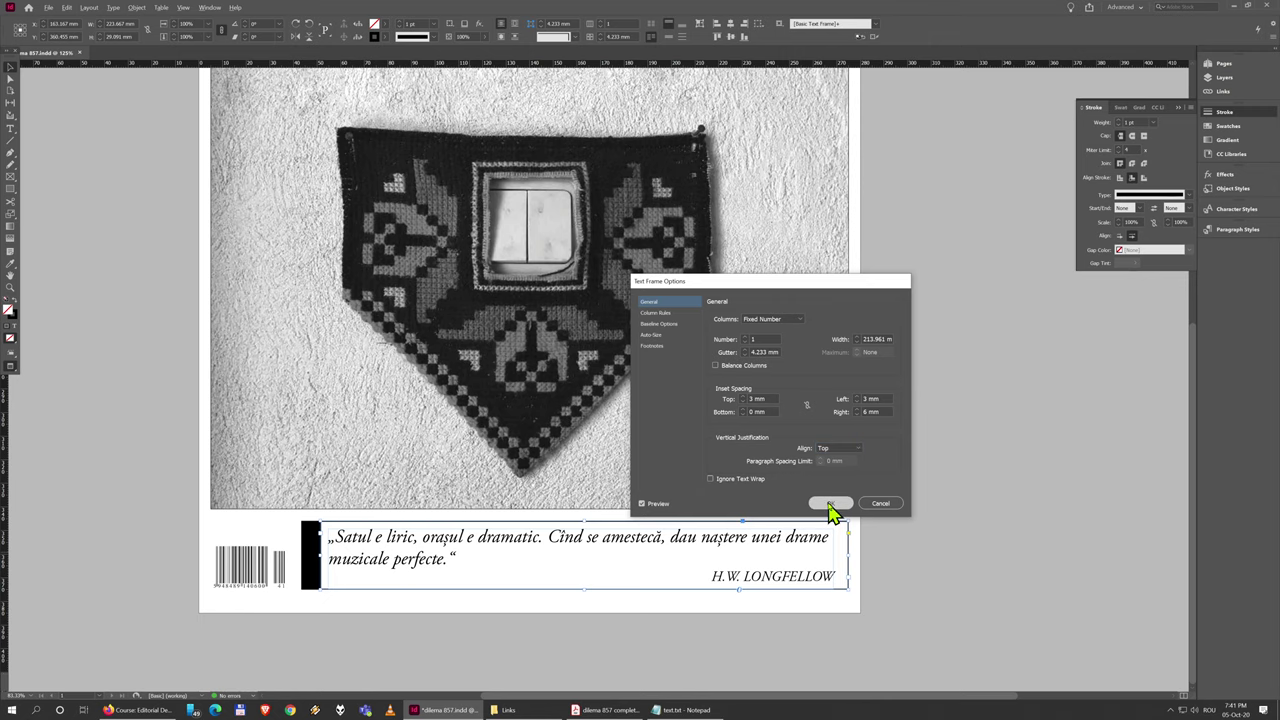
click(923, 566)
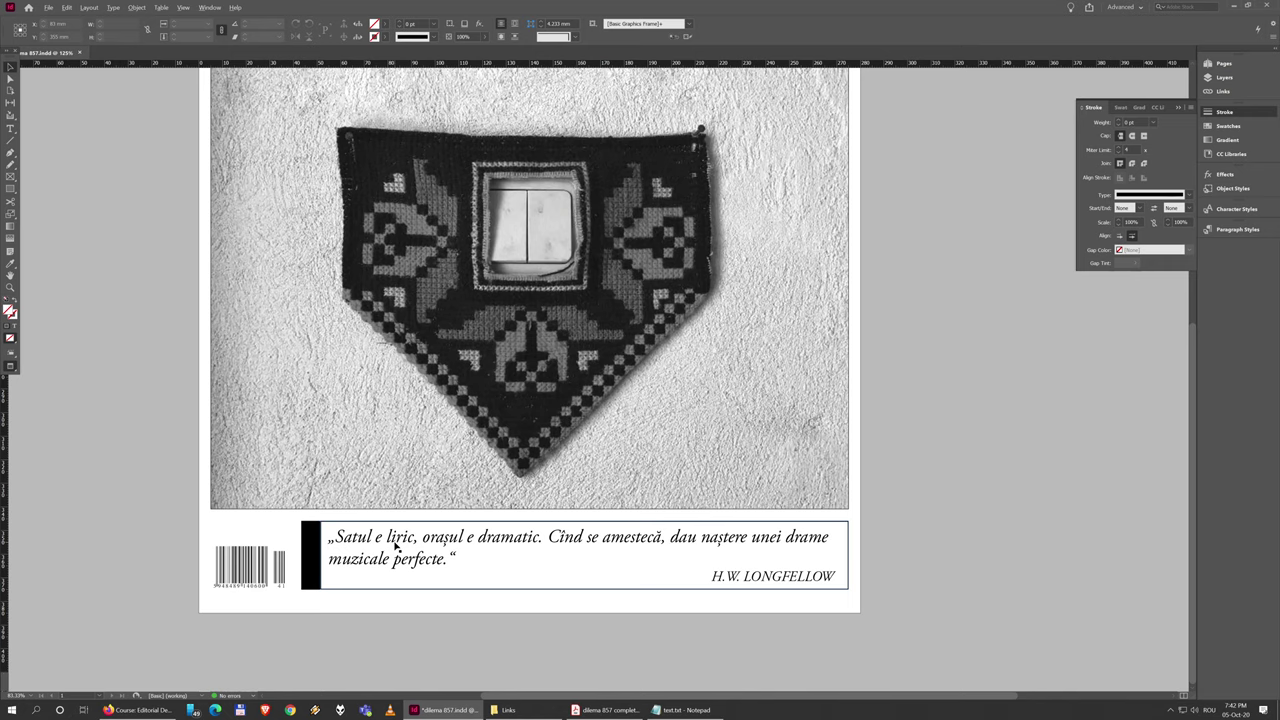
Step: Zoom in on the original PDF quote box and marquee its first-line indent to gauge the width
click(606, 710)
ctrl+scroll(507, 611, up, 3)
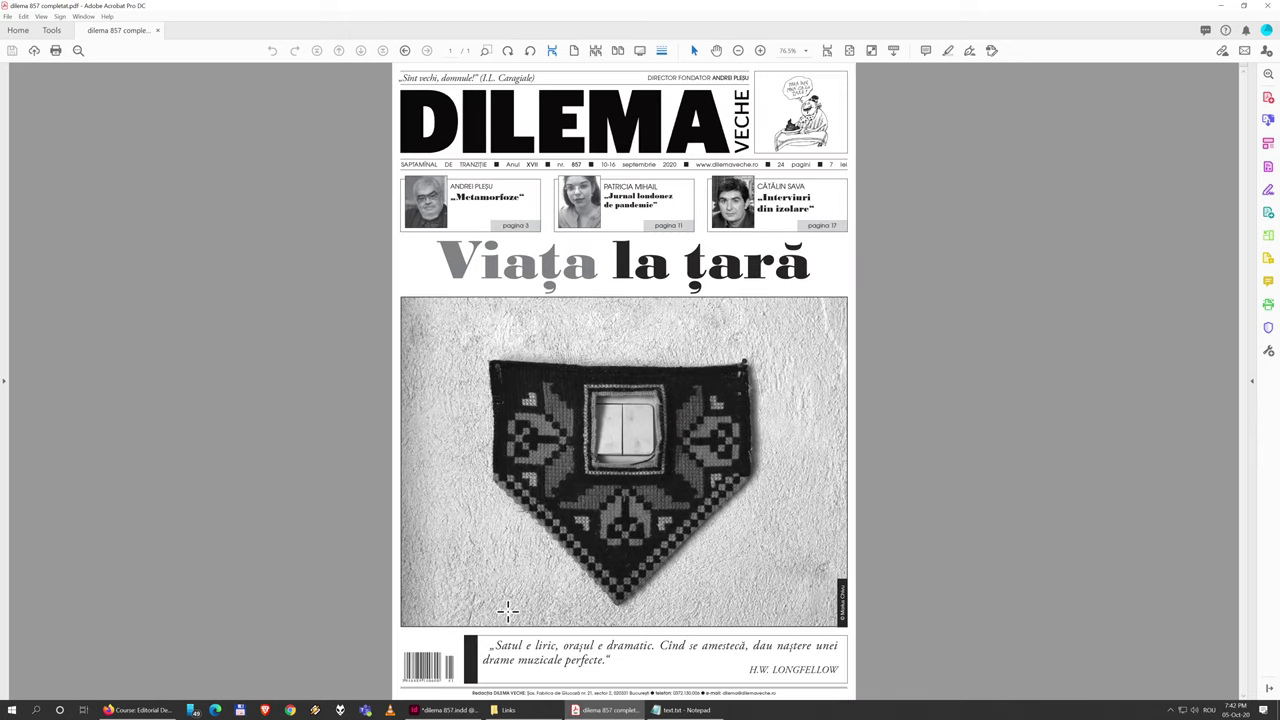
scroll(483, 607, down, 1)
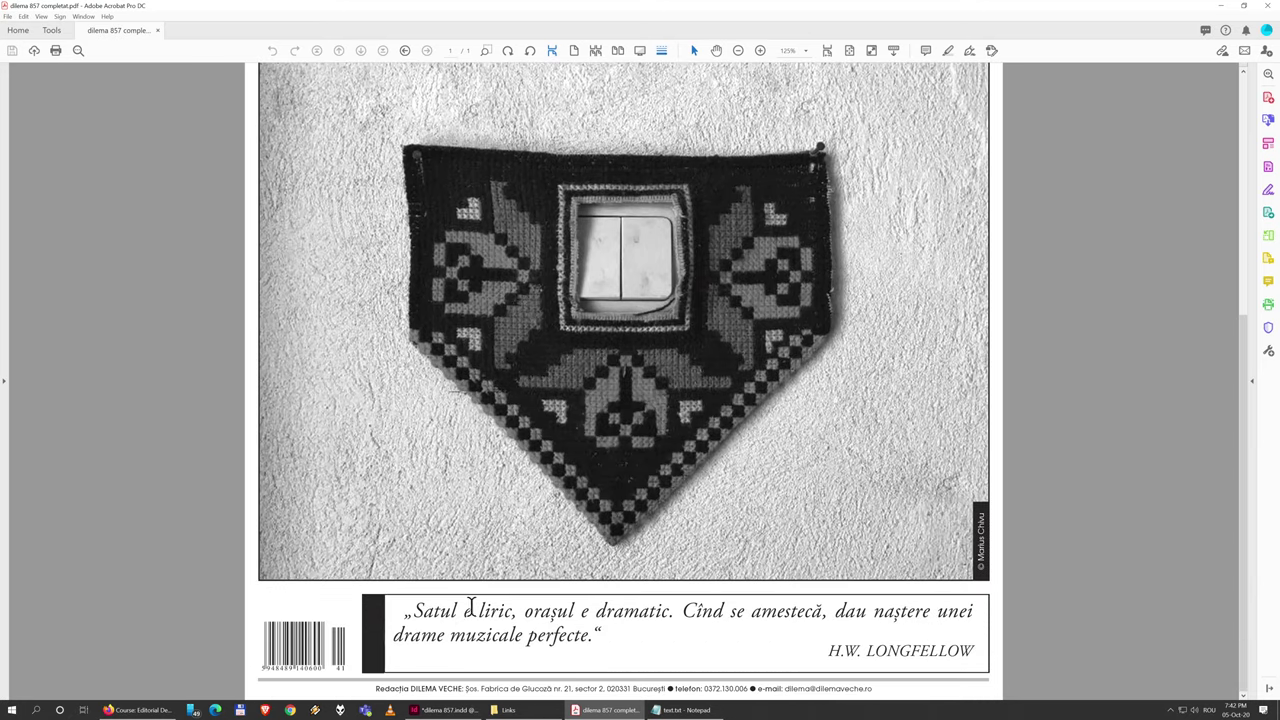
ctrl+scroll(457, 609, up, 4)
scroll(430, 595, down, 10)
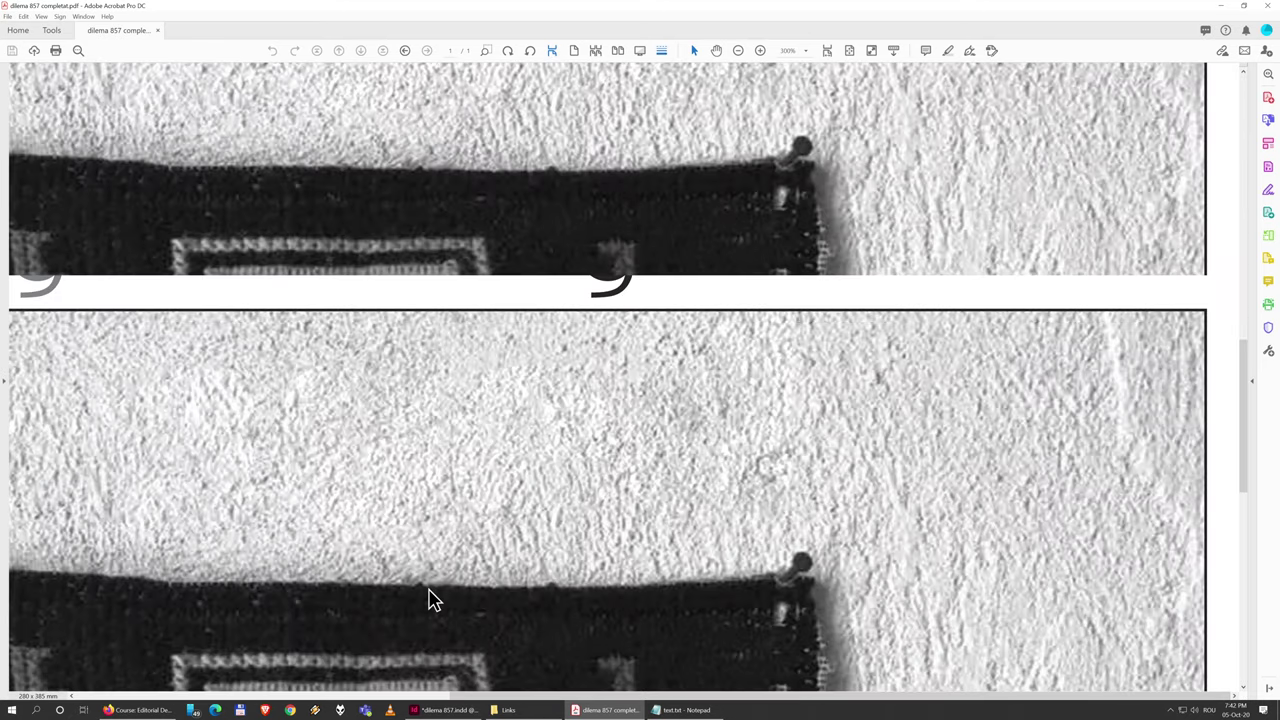
scroll(328, 581, left, 5)
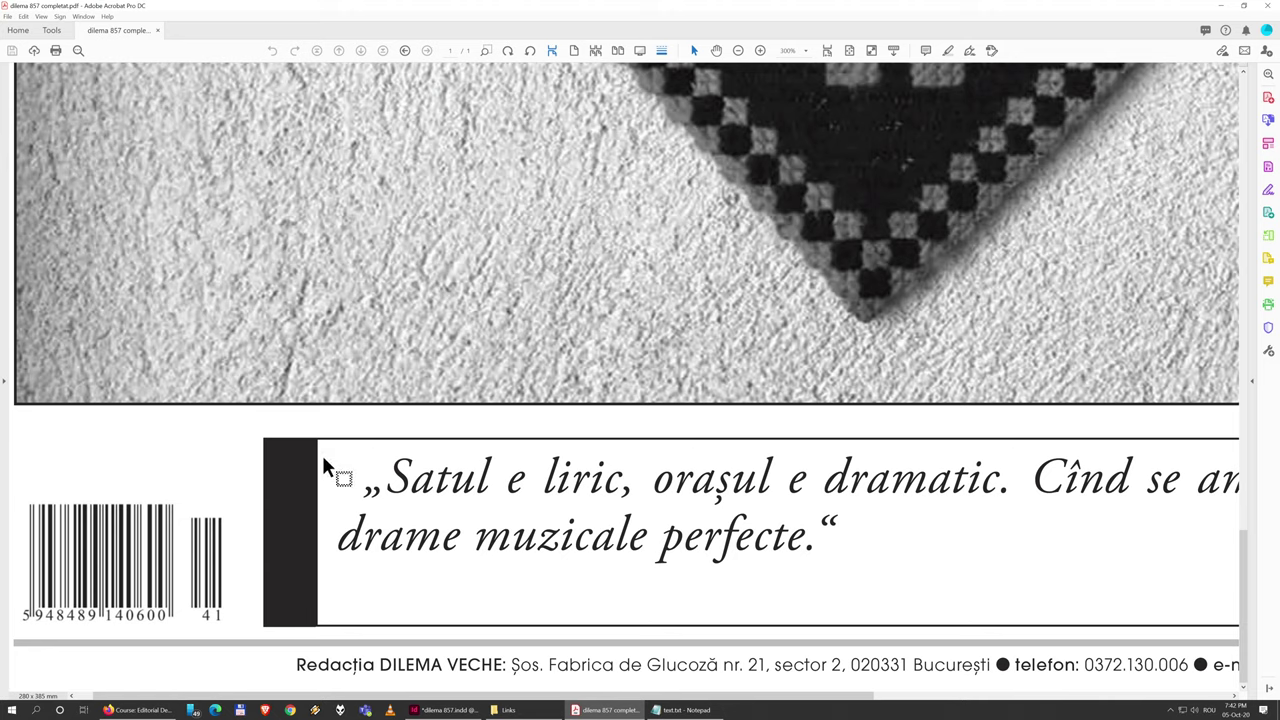
drag(323, 458, 404, 548)
drag(337, 456, 401, 548)
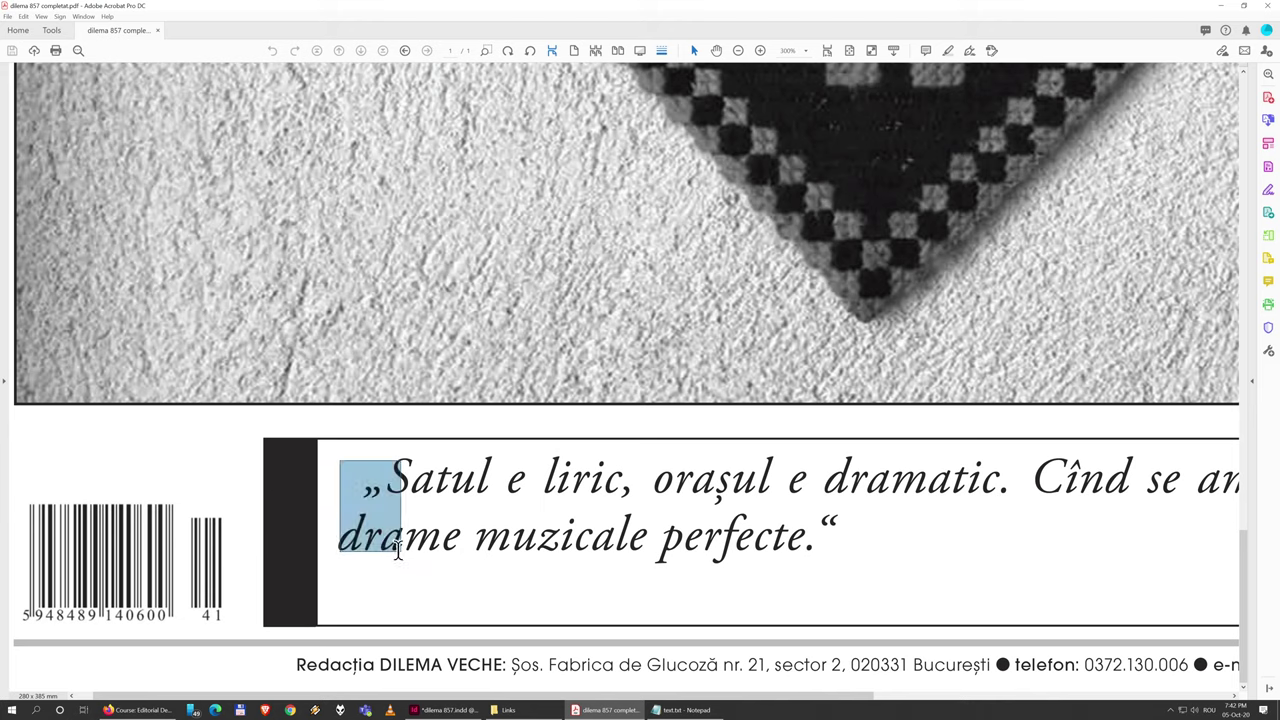
Step: Delete the leading spaces before the opening quote mark so the first line starts flush
click(462, 711)
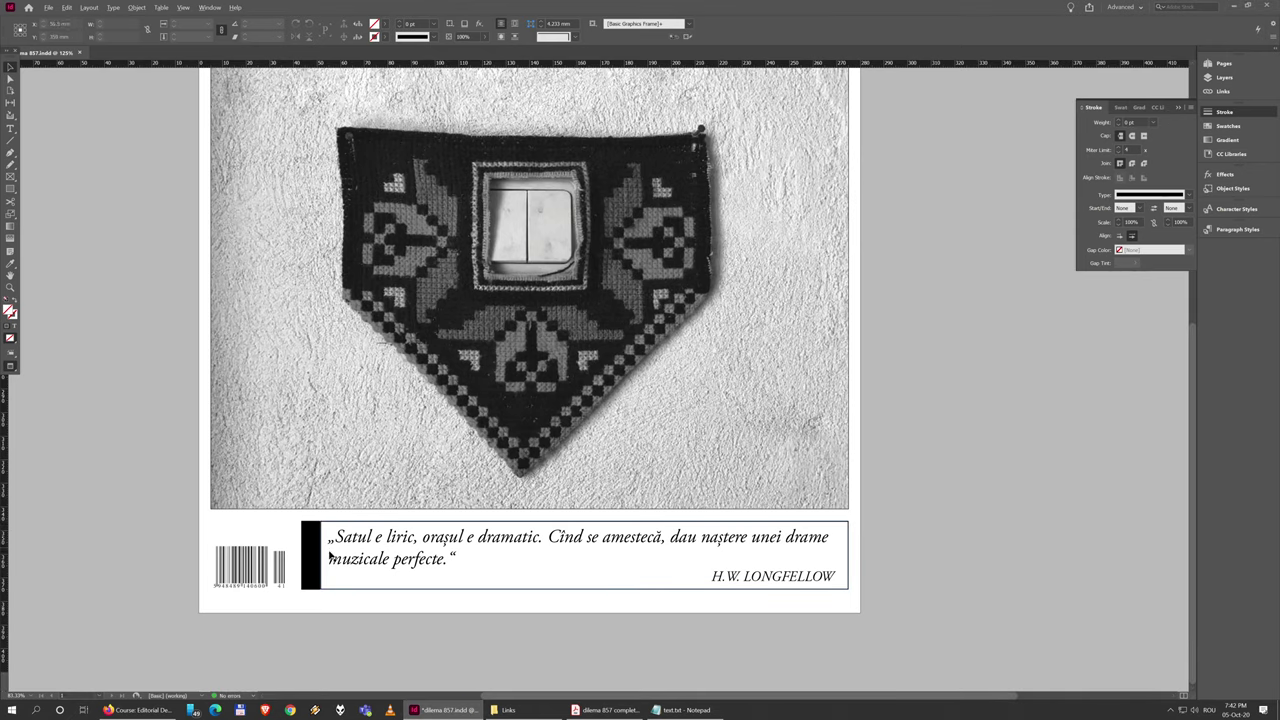
scroll(326, 553, up, 5)
double_click(342, 498)
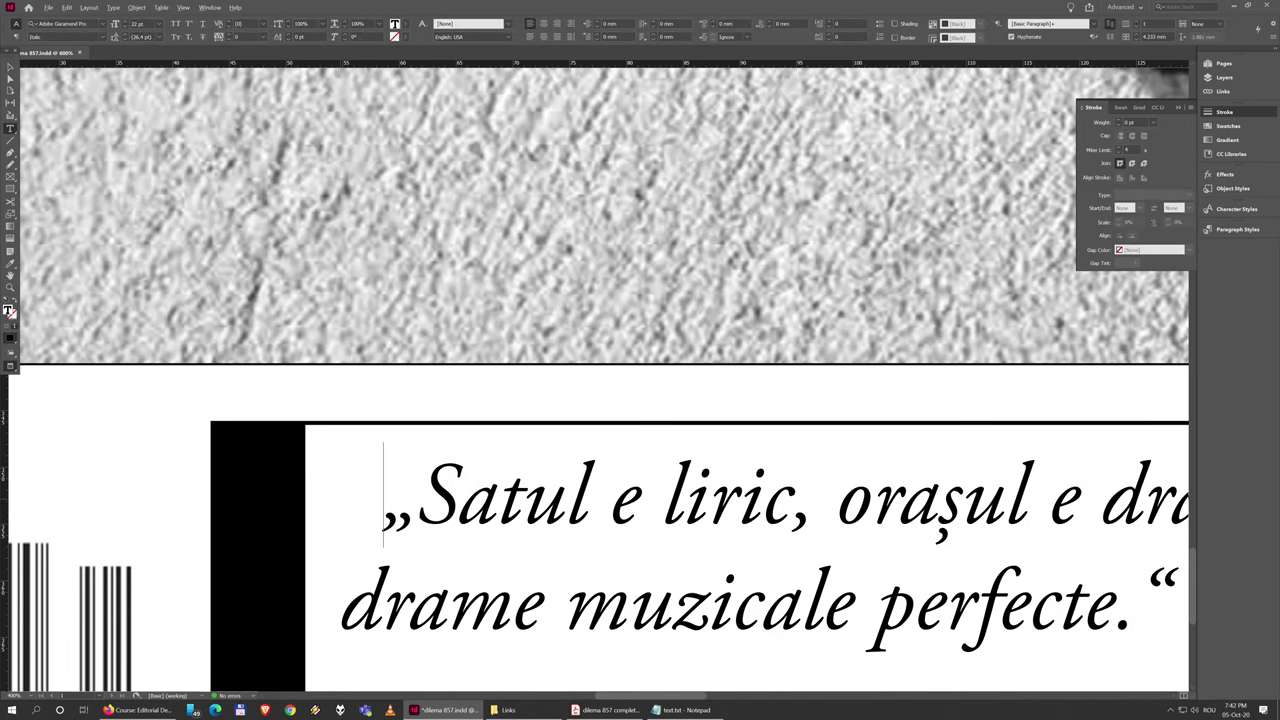
key(BackSpace)
key(BackSpace)
key(Tab)
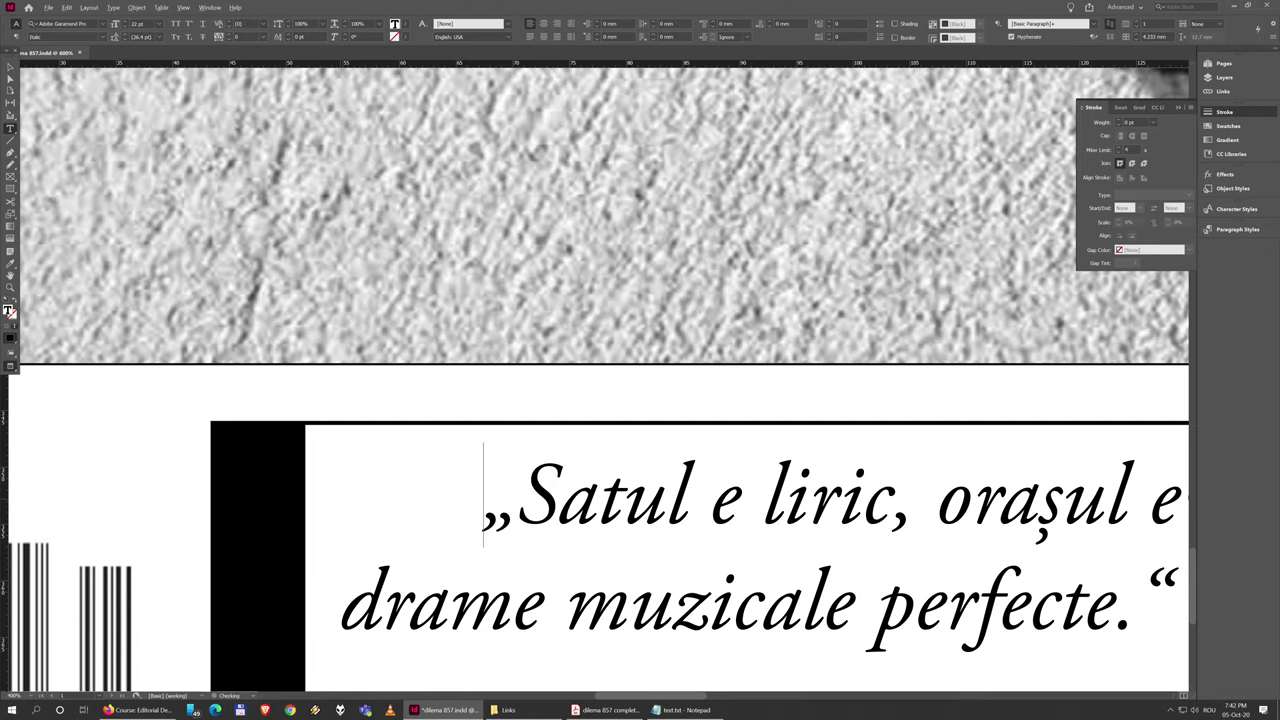
key(BackSpace)
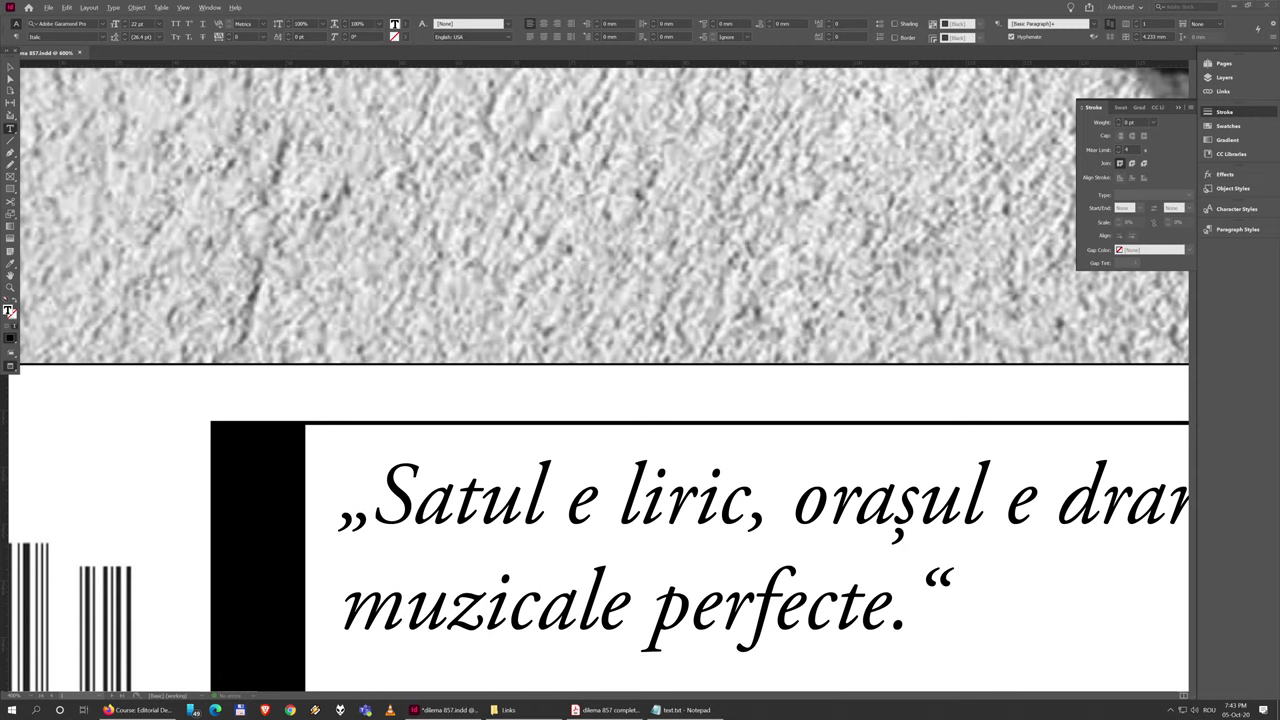
click(897, 518)
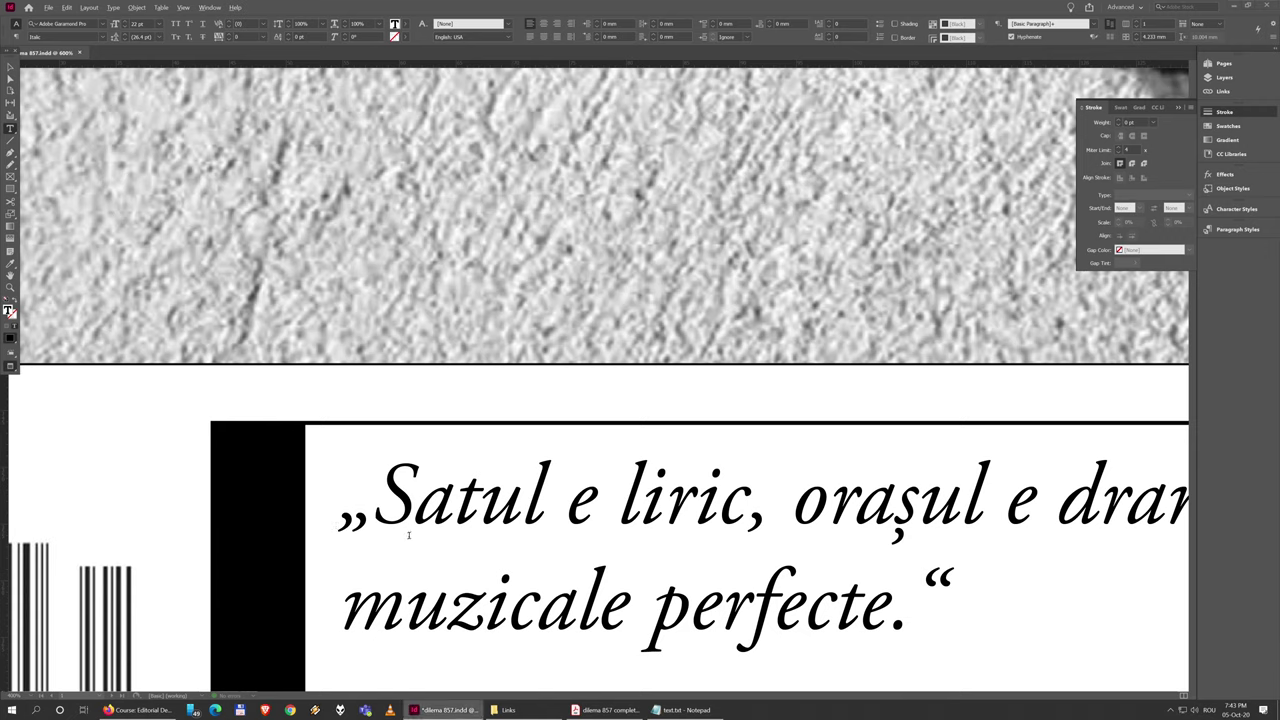
click(353, 527)
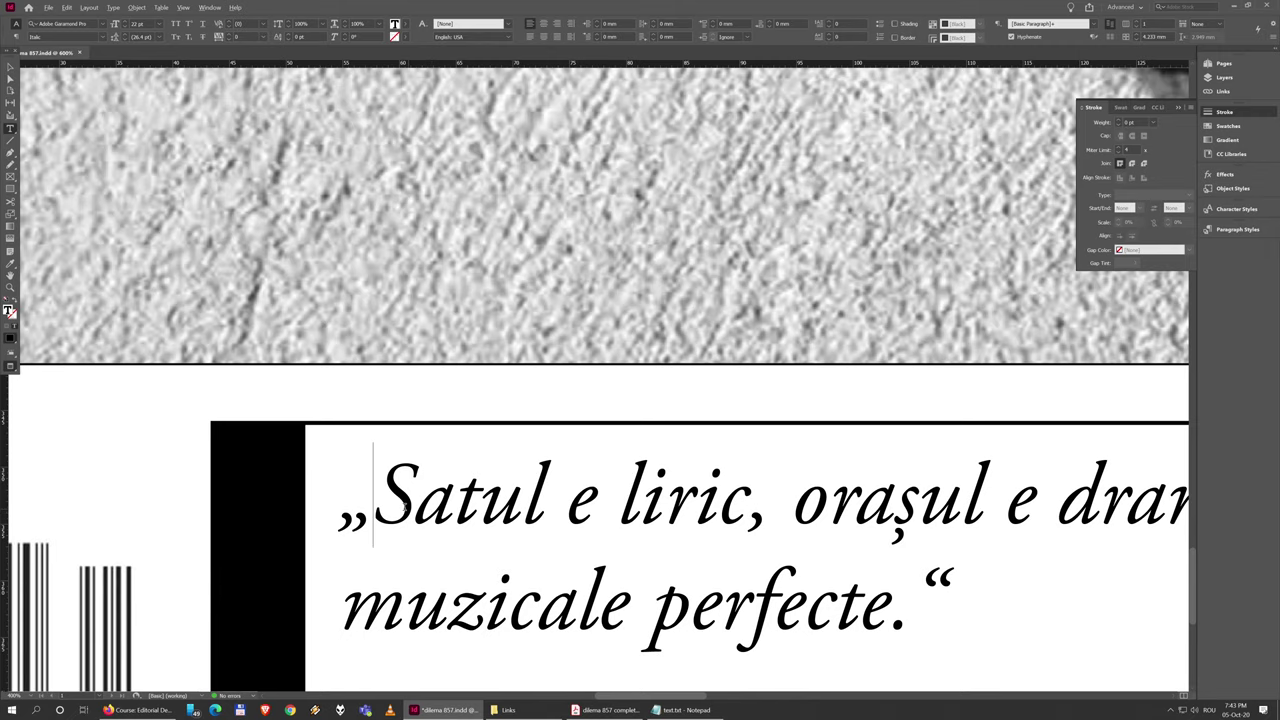
drag(418, 509, 287, 231)
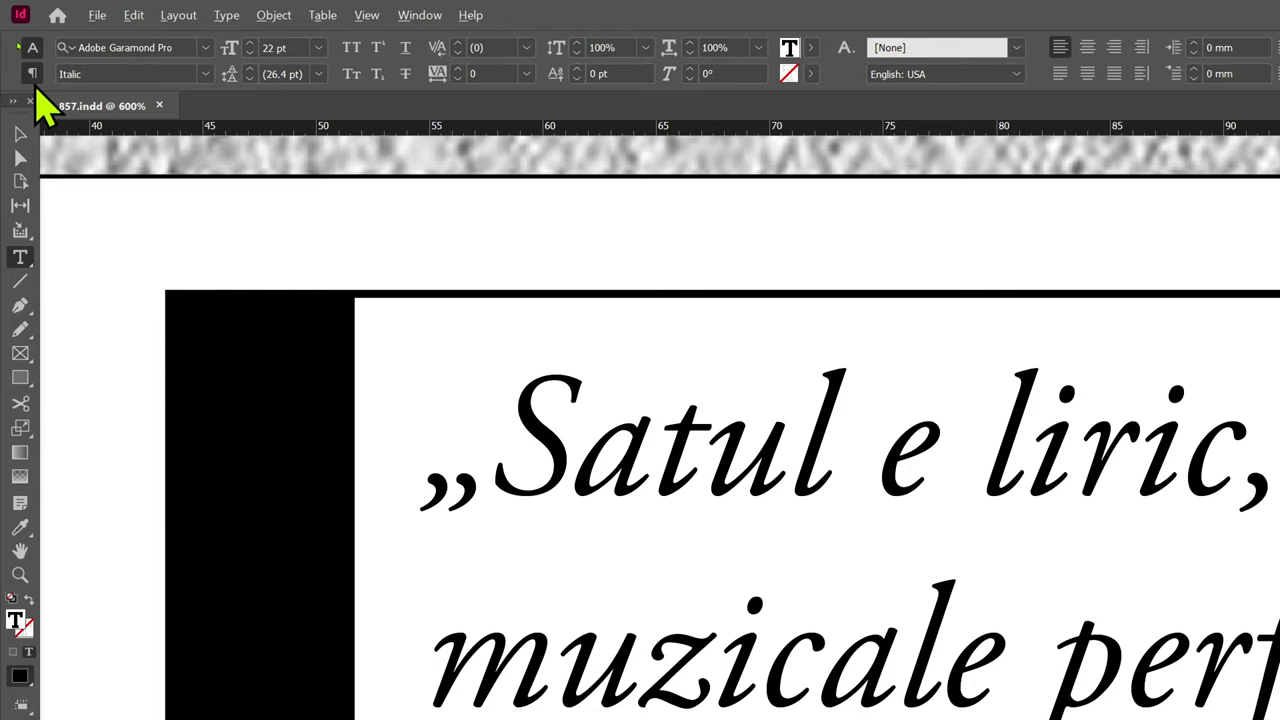
Step: Enter 12 pt as the quote paragraph's First Line Left Indent in Paragraph Formatting Controls
click(32, 76)
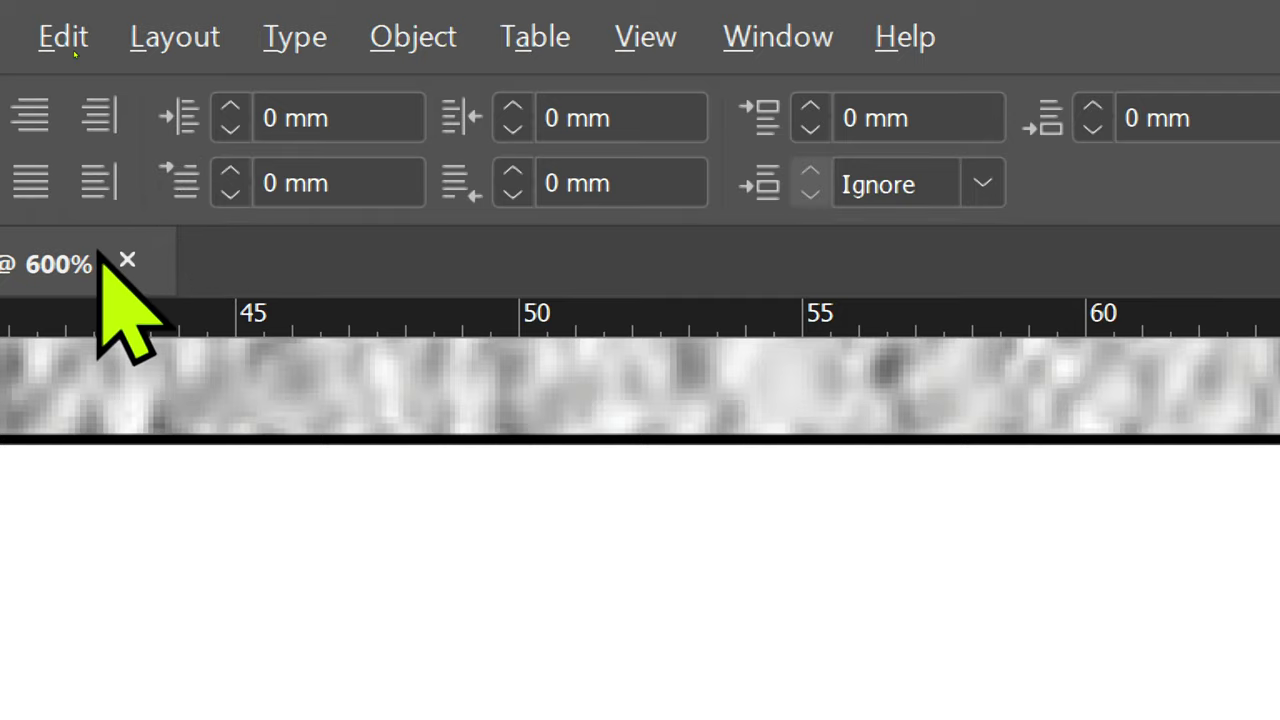
click(188, 166)
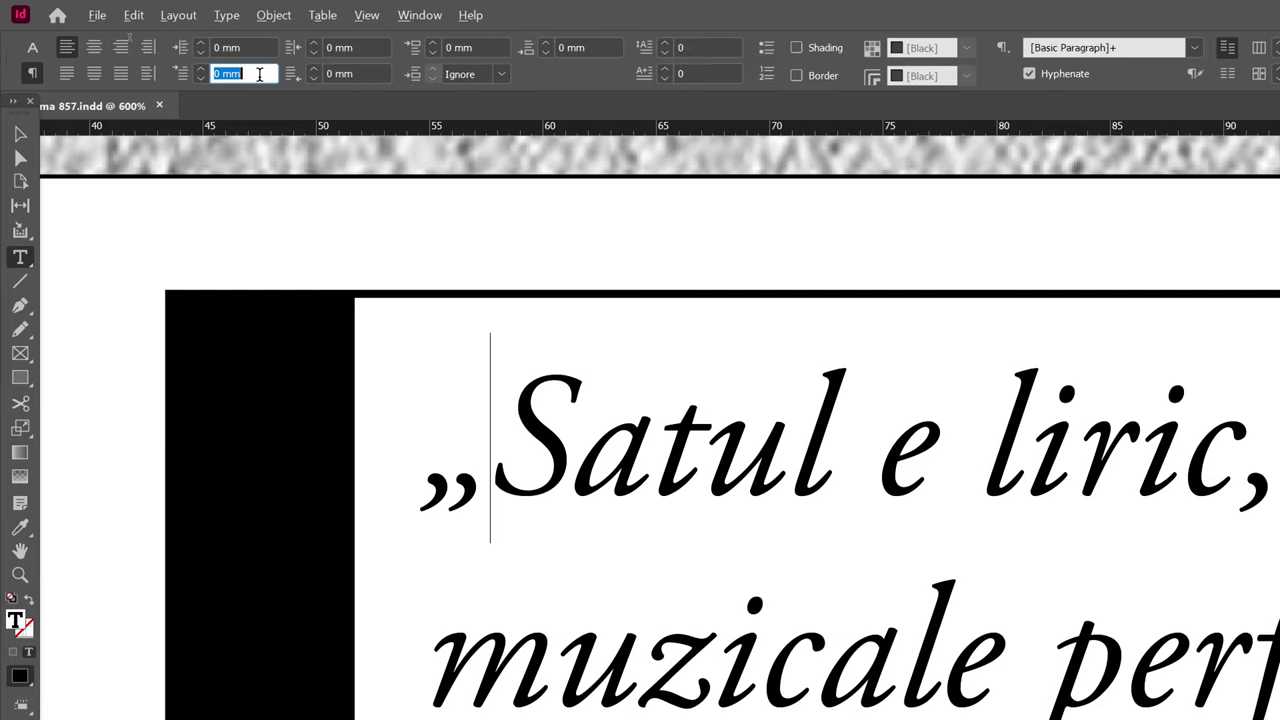
text(12 pt)
key(Return)
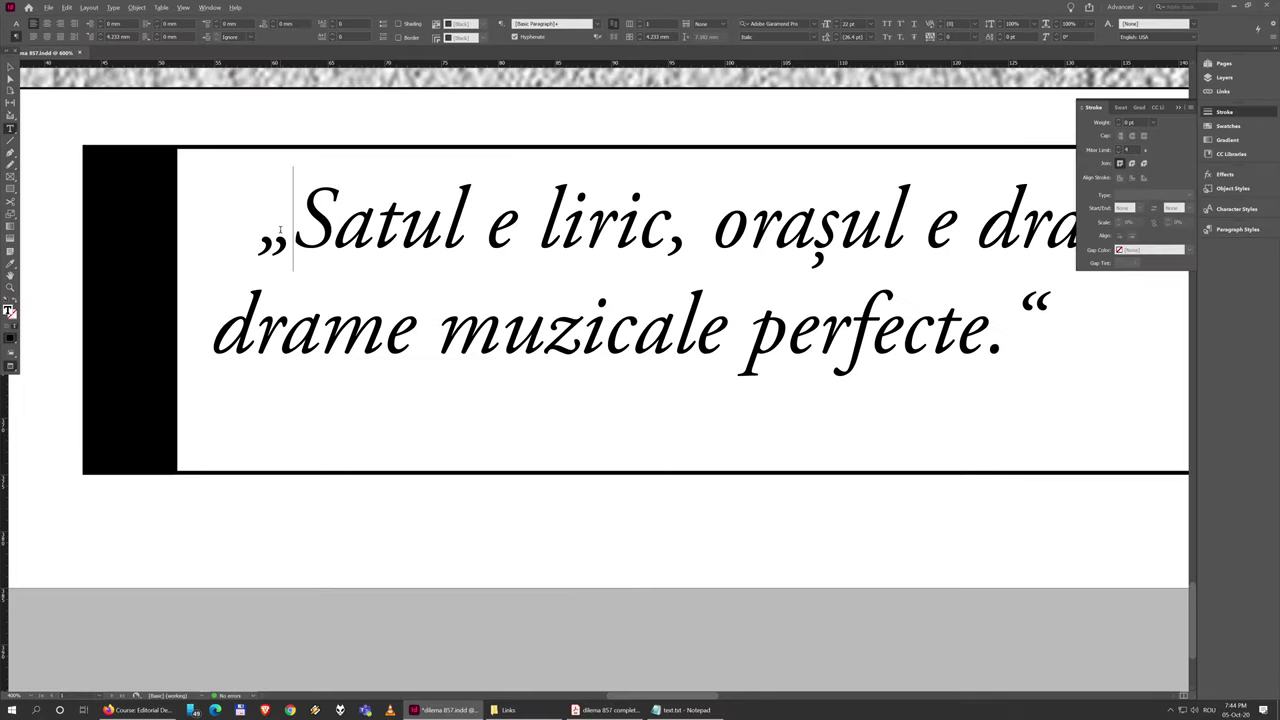
Step: Fit both the InDesign layout and the original PDF cover to their windows to compare quote boxes
click(605, 710)
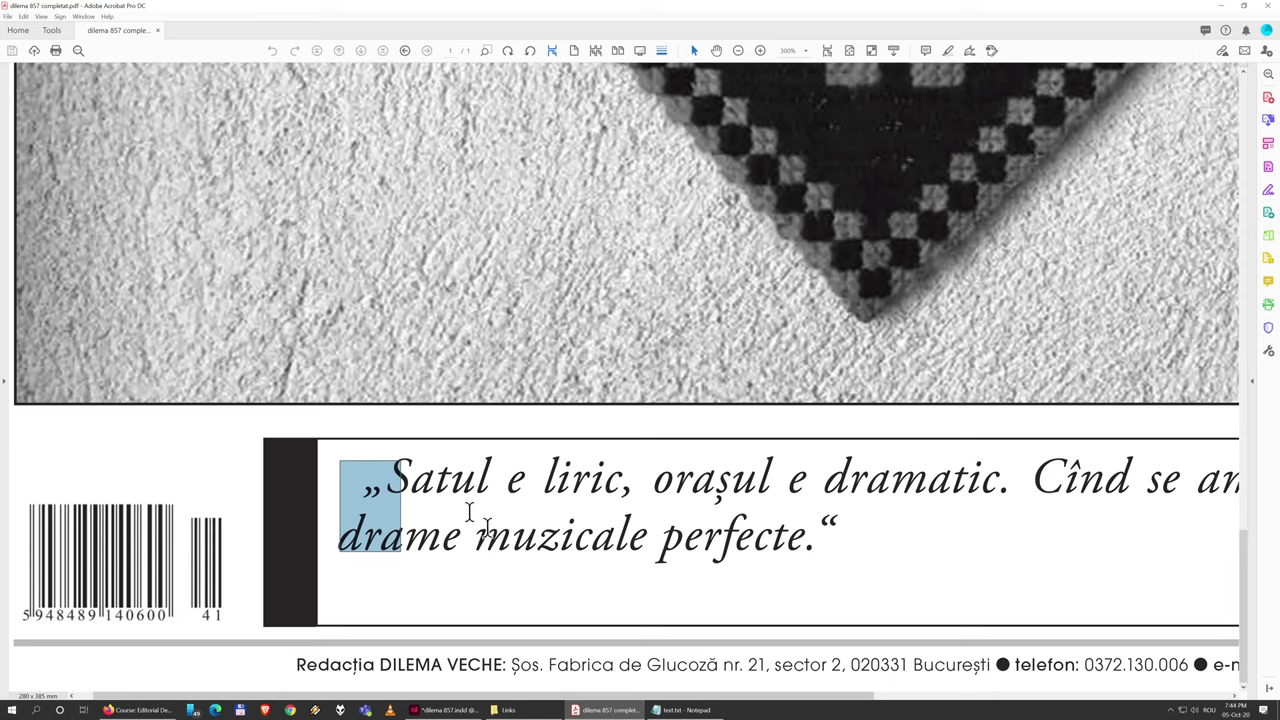
click(438, 527)
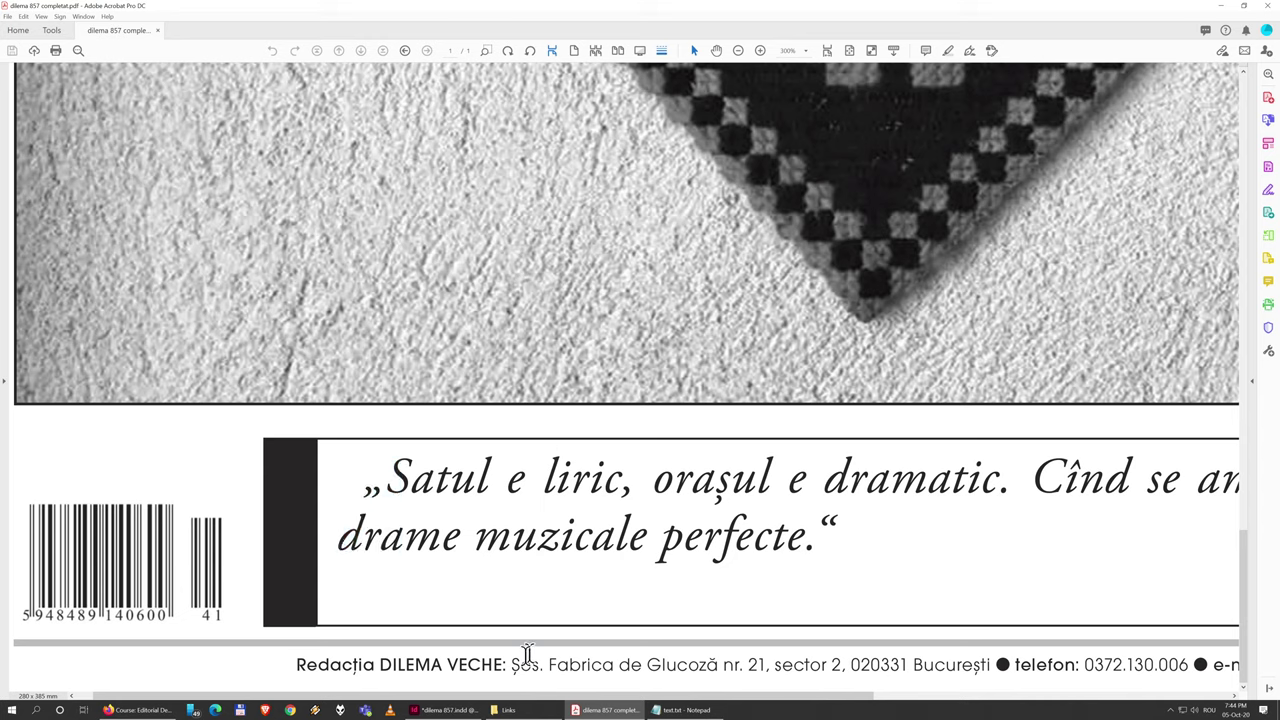
click(445, 710)
key(ctrl+0)
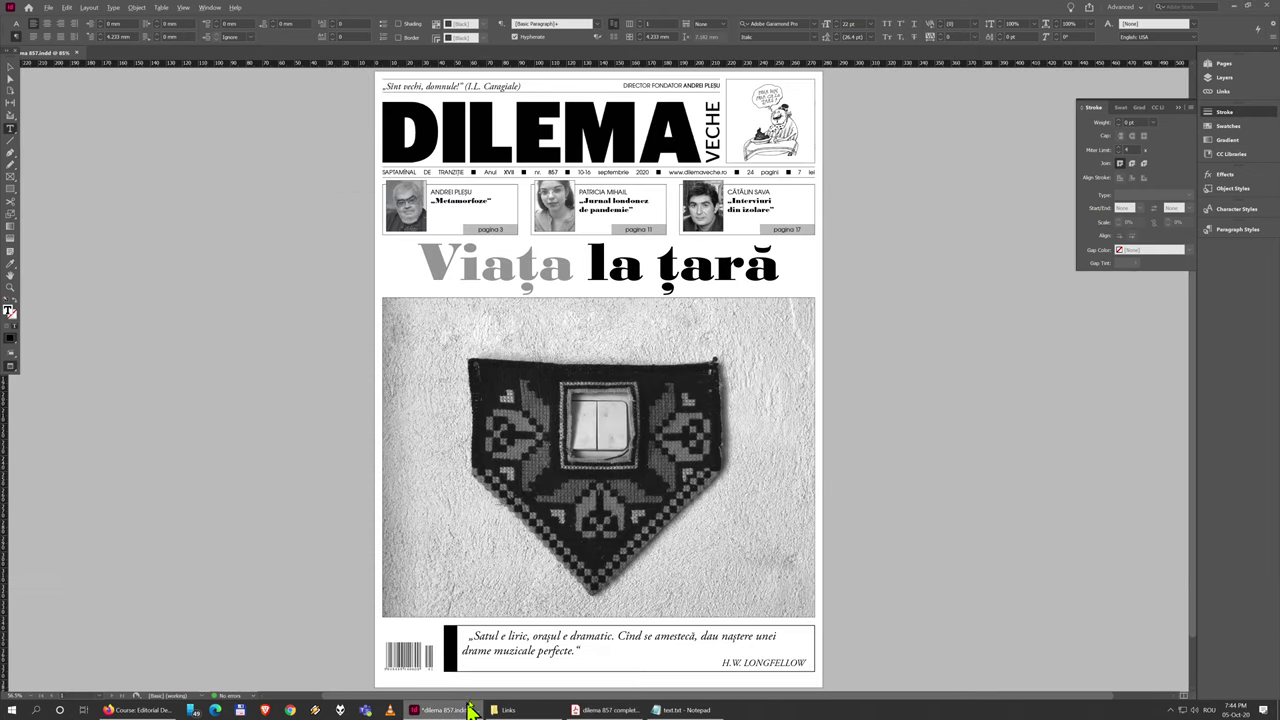
click(620, 712)
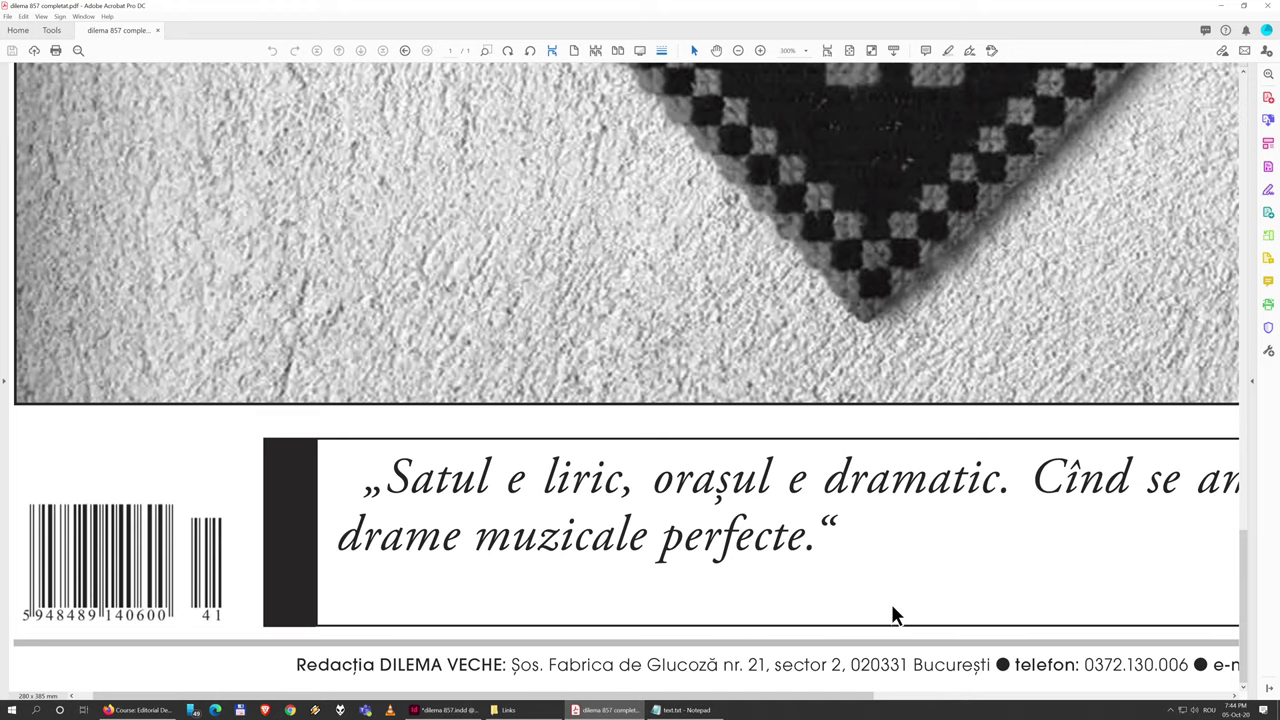
key(ctrl+0)
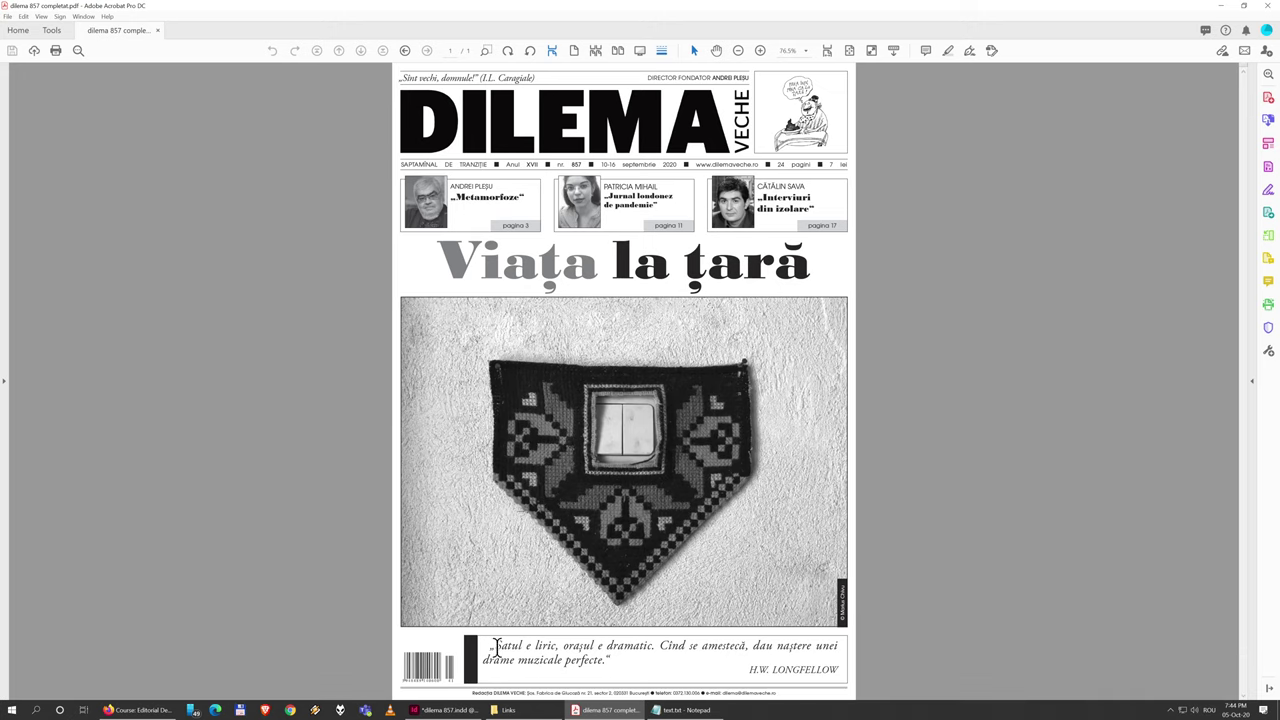
drag(494, 647, 660, 647)
click(660, 647)
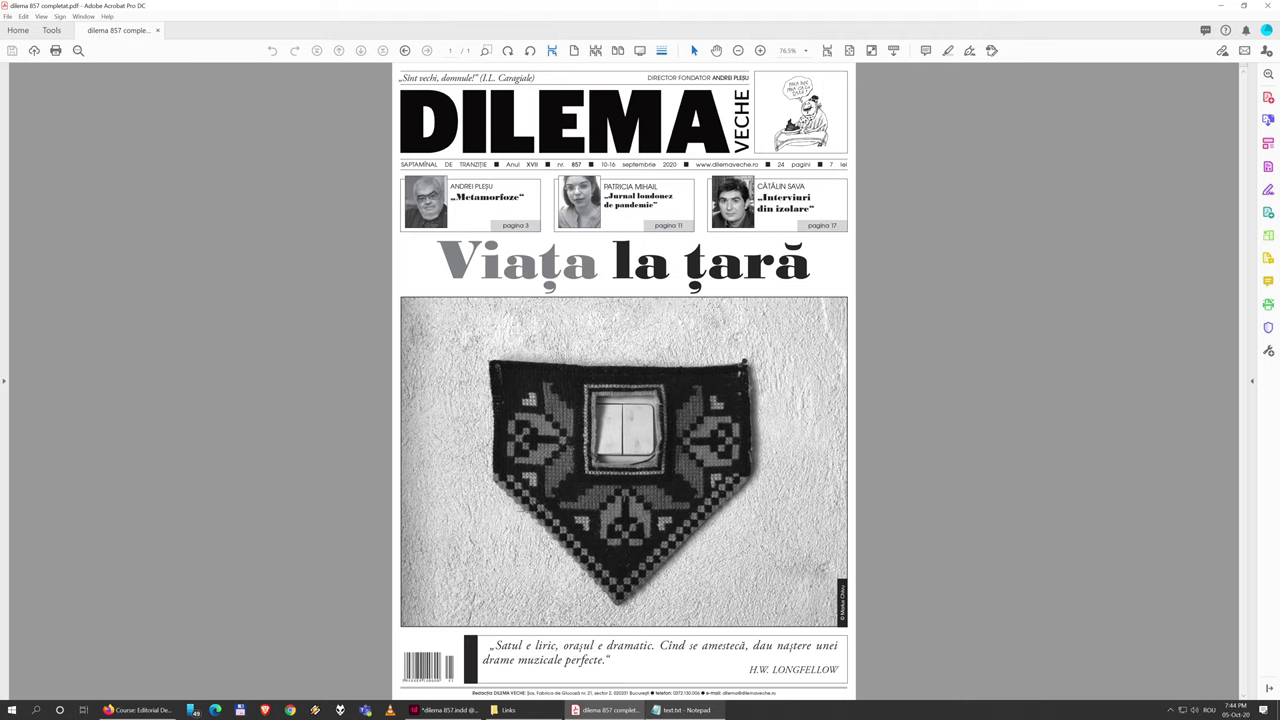
Step: Justify the quote with last line aligned left, compare against the PDF, and reselect the quote
click(460, 711)
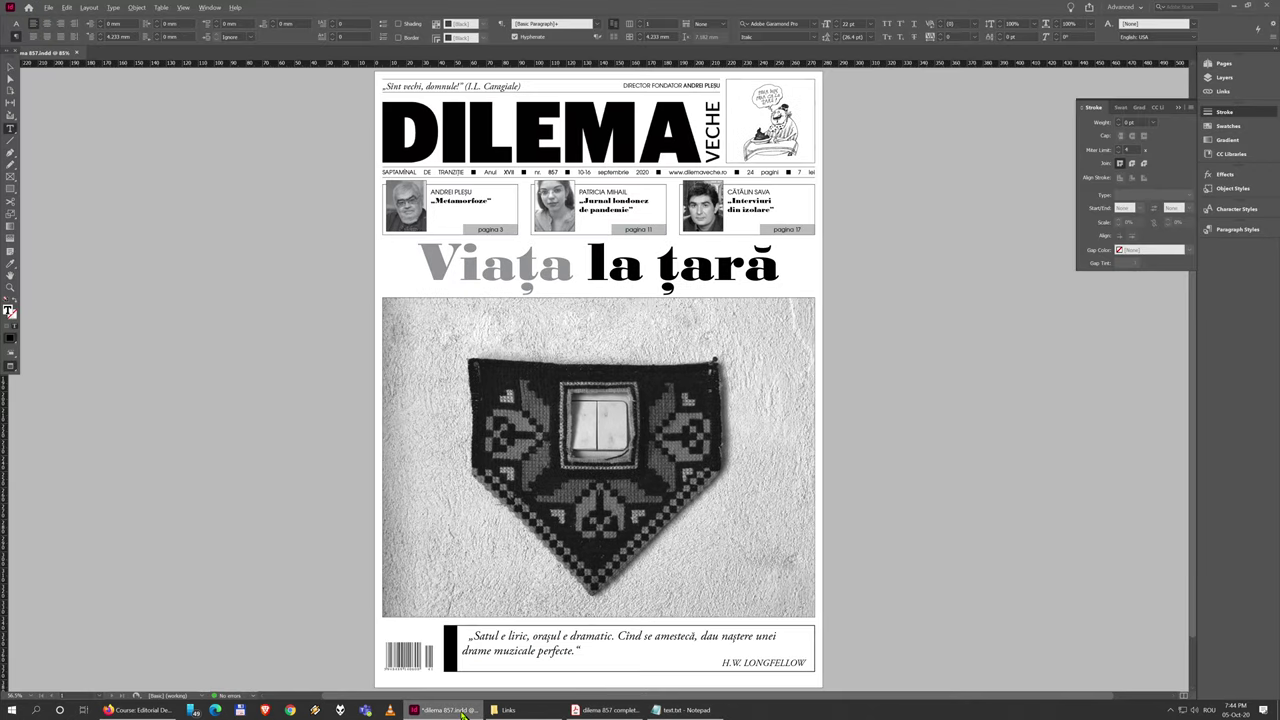
drag(587, 651, 468, 634)
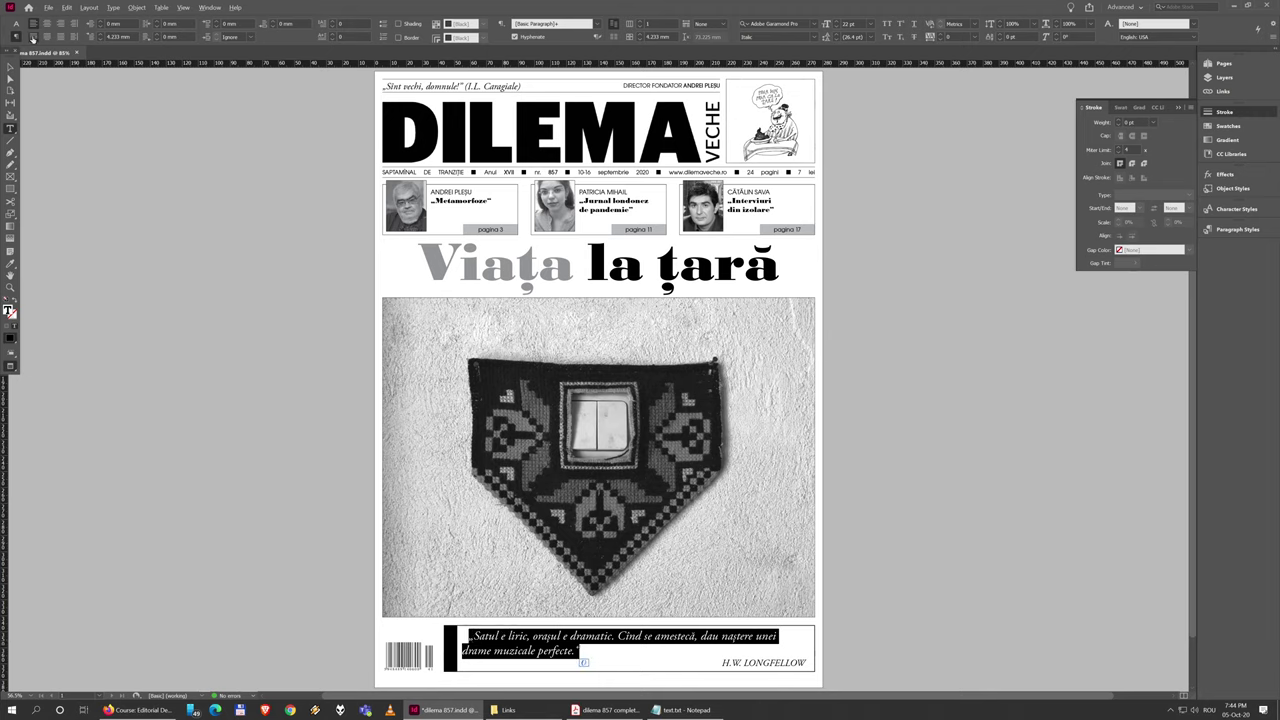
click(32, 37)
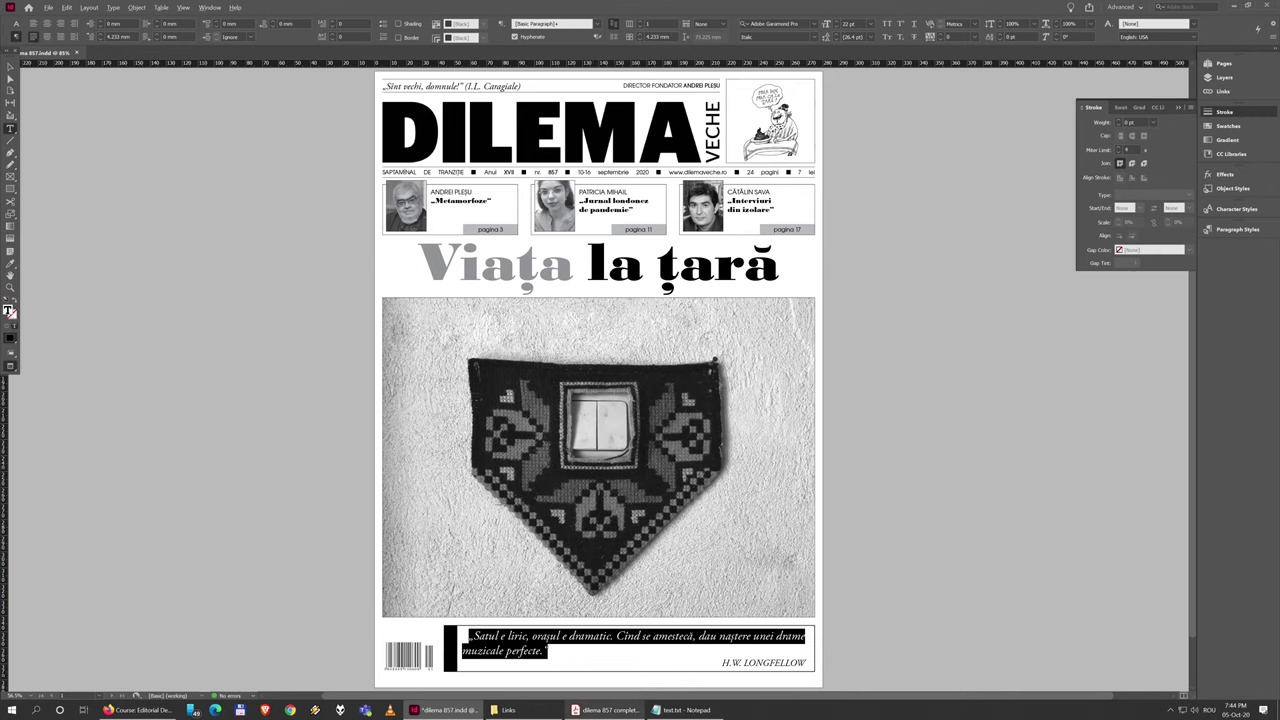
click(607, 710)
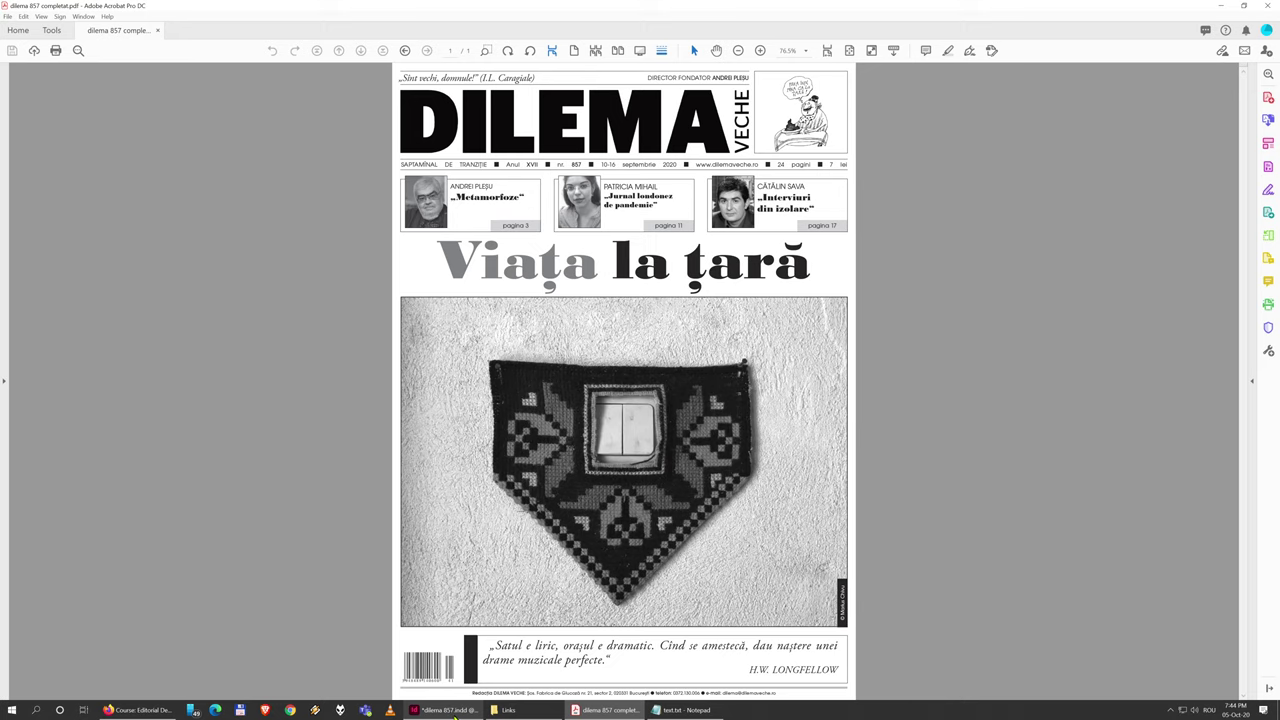
click(447, 710)
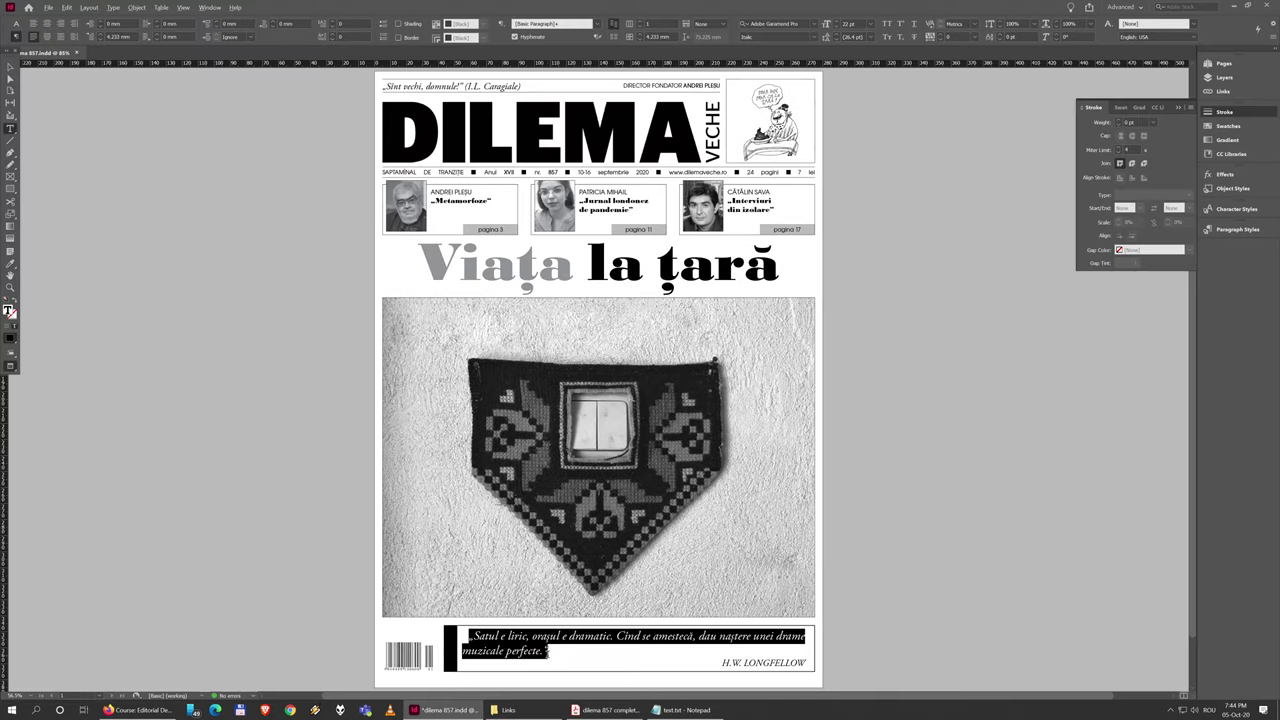
click(557, 650)
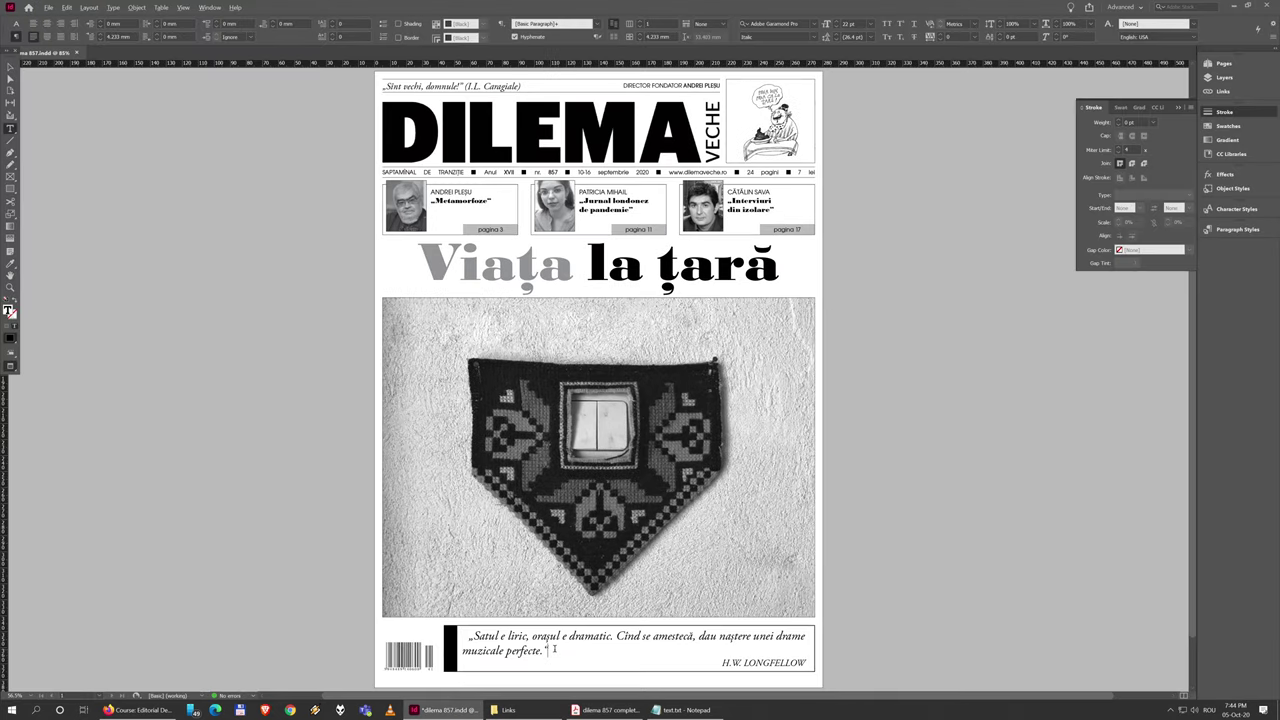
drag(554, 649, 458, 636)
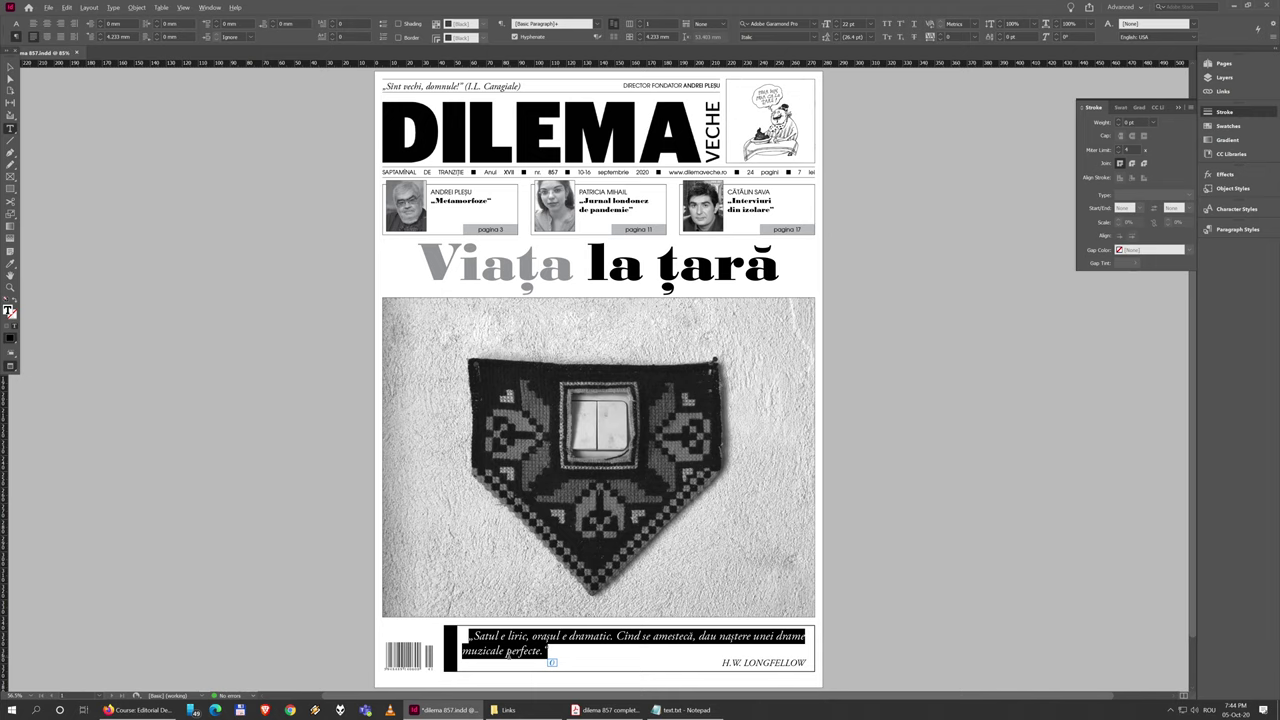
Step: Switch the Control panel to Character Formatting Controls and dock the Tools panel
scroll(247, 193, down, 1)
scroll(247, 193, right, 2)
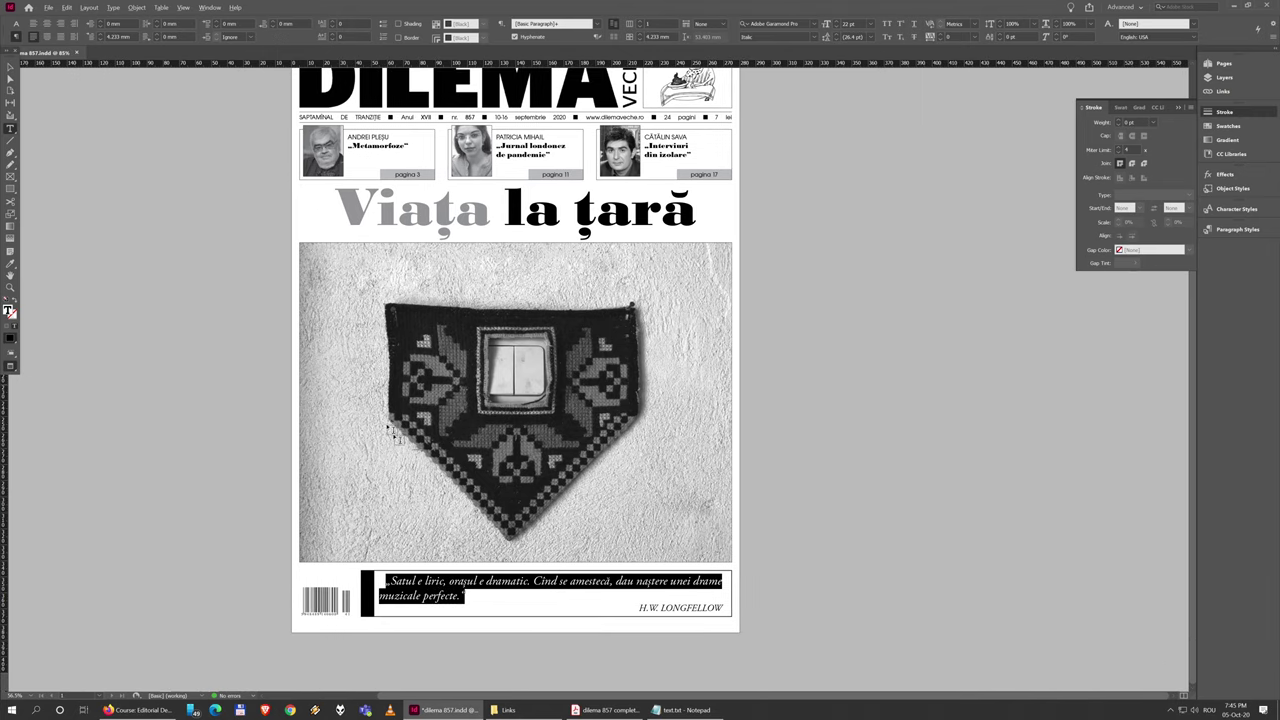
key(ctrl+equal)
scroll(434, 549, right, 2)
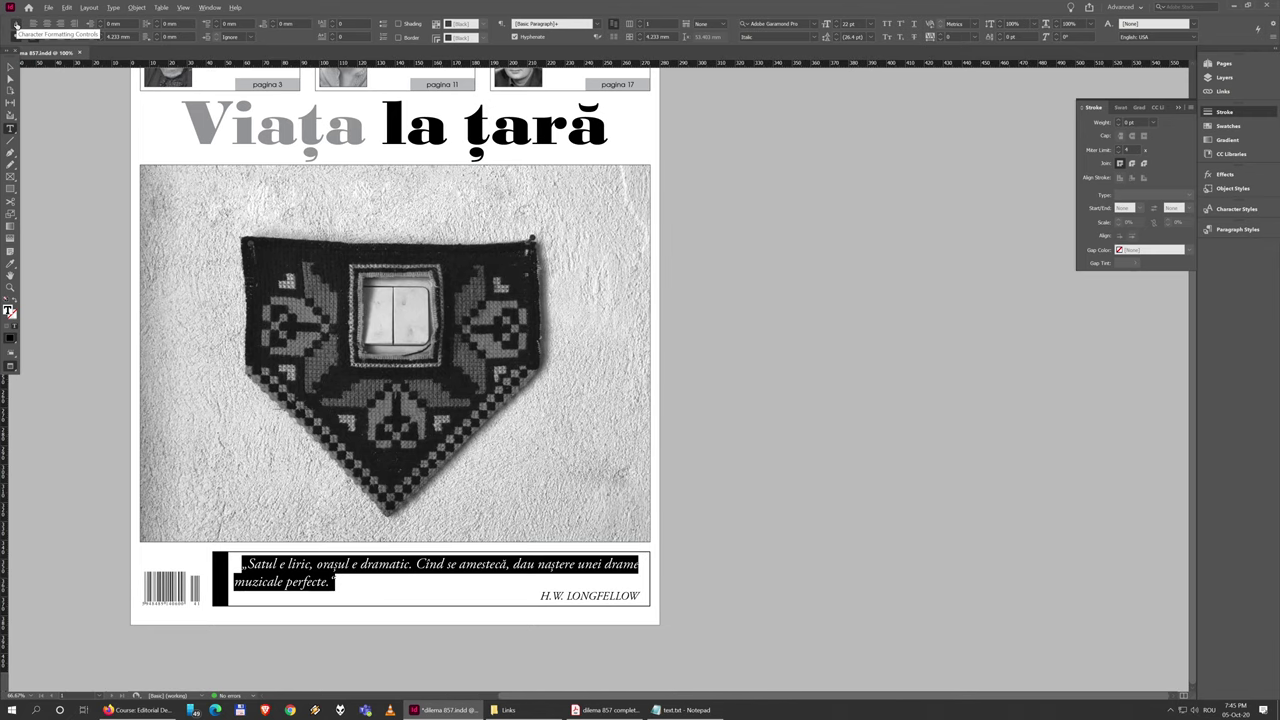
click(15, 23)
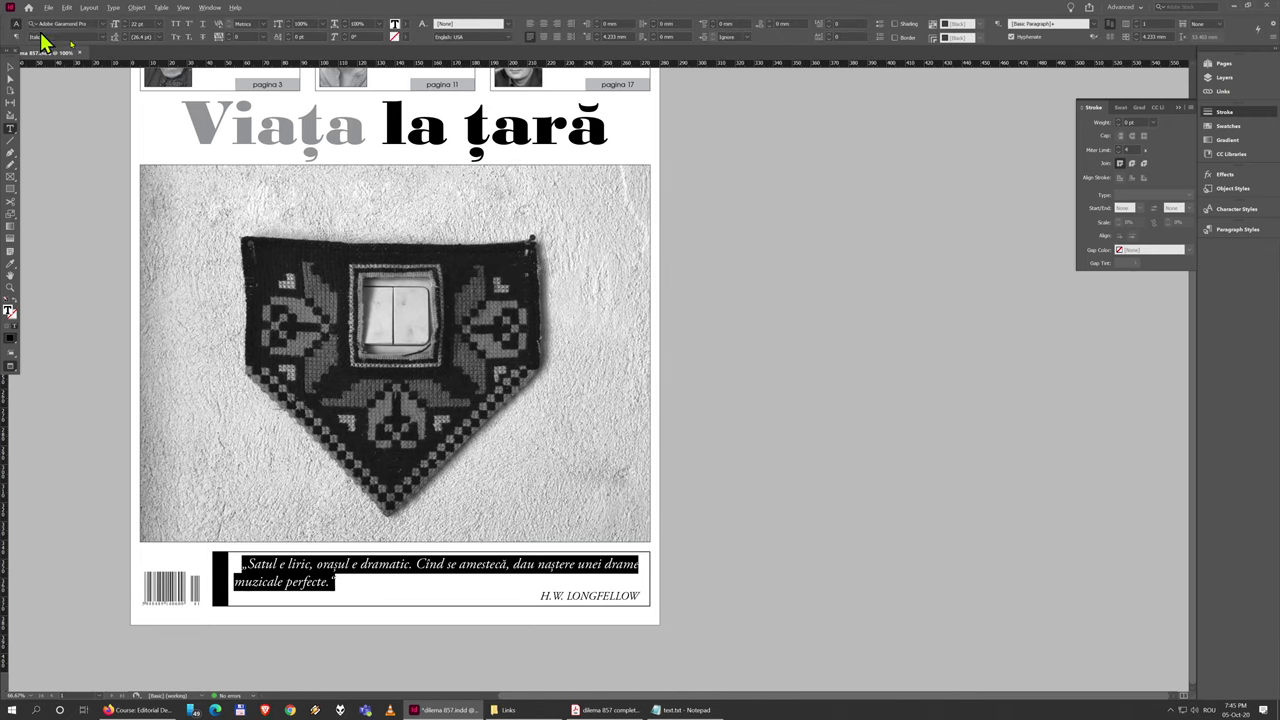
drag(336, 582, 238, 565)
key(ctrl+equal)
scroll(406, 557, right, 2)
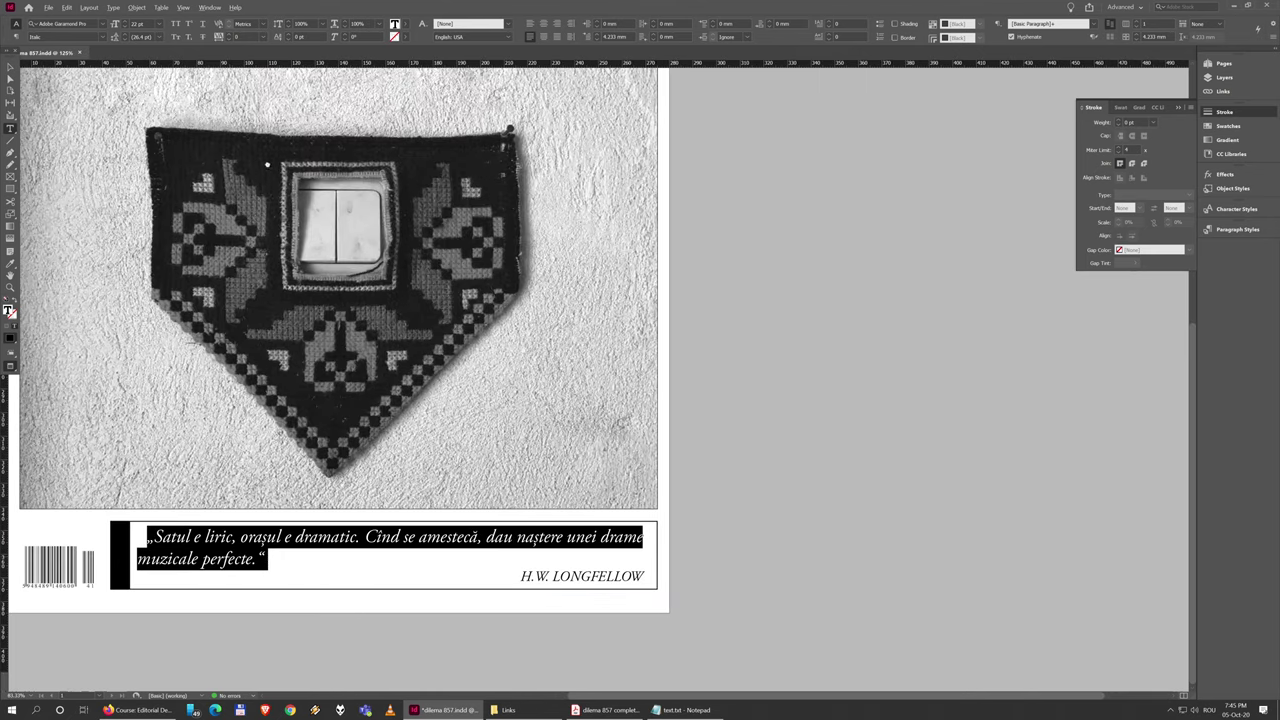
click(10, 64)
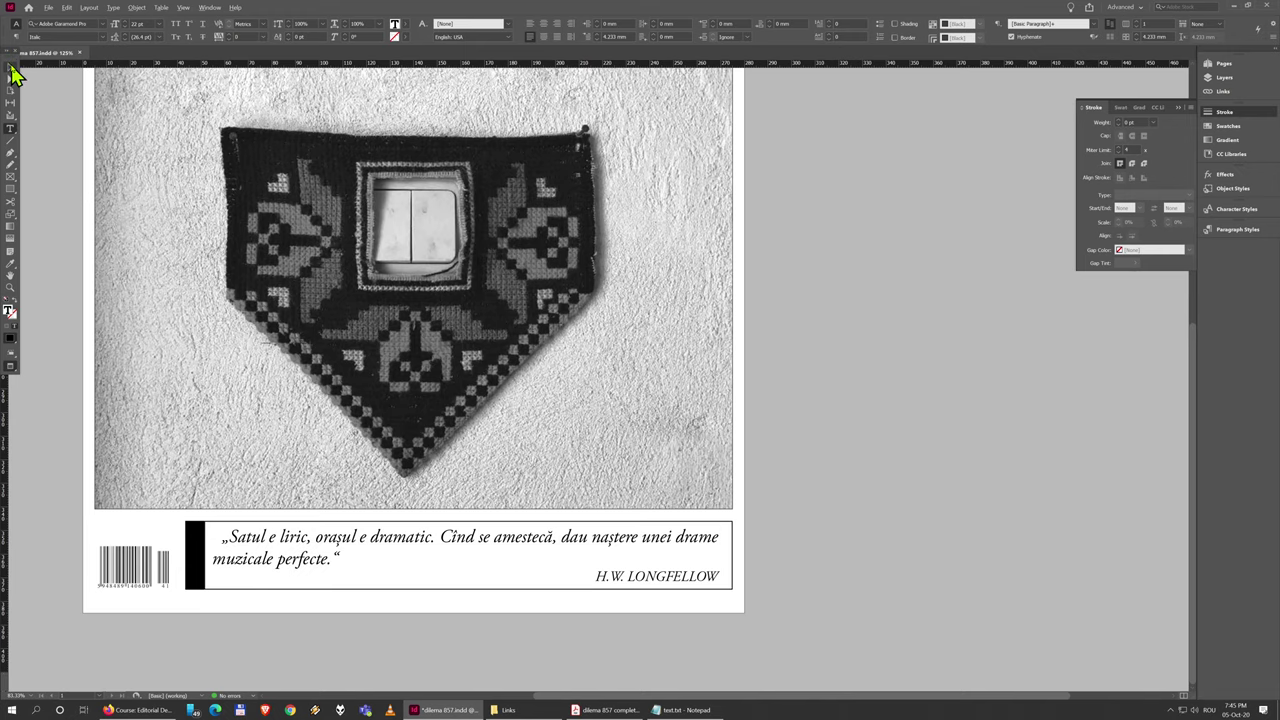
drag(10, 52, 6, 80)
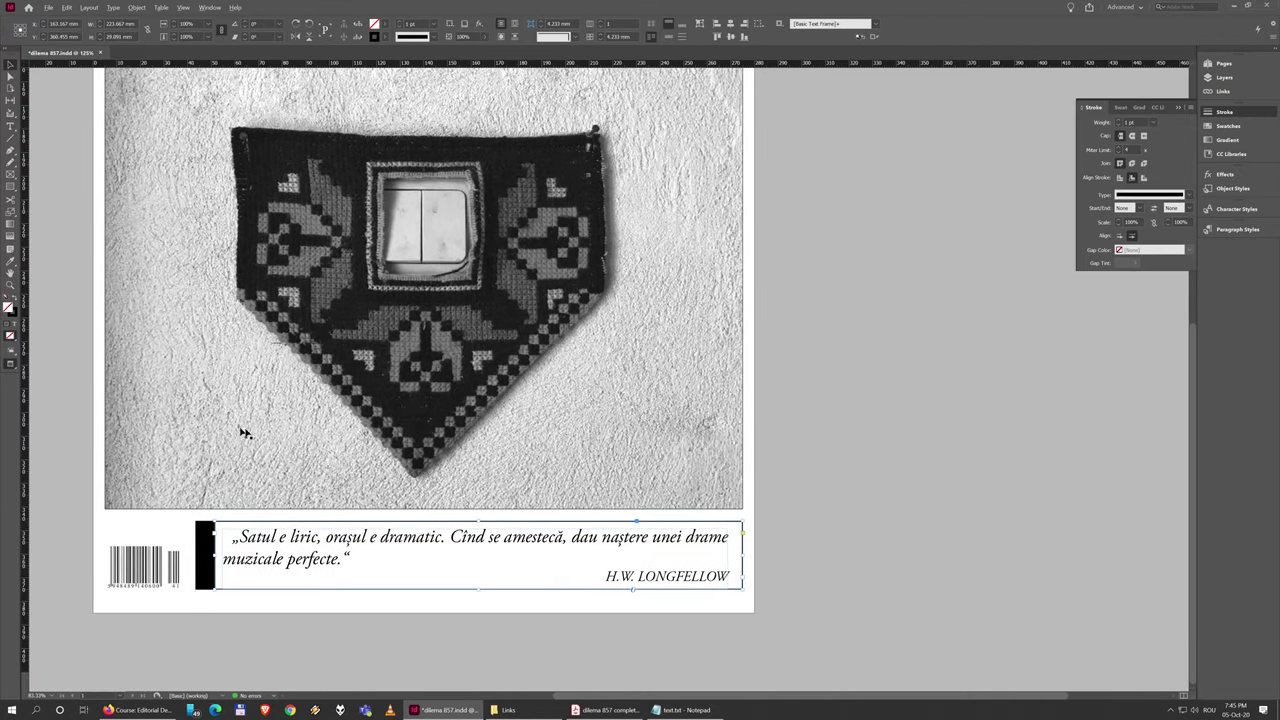
Step: Zoom in on the quote box and select the entire quote text with the Type tool
click(313, 434)
key(ctrl+=)
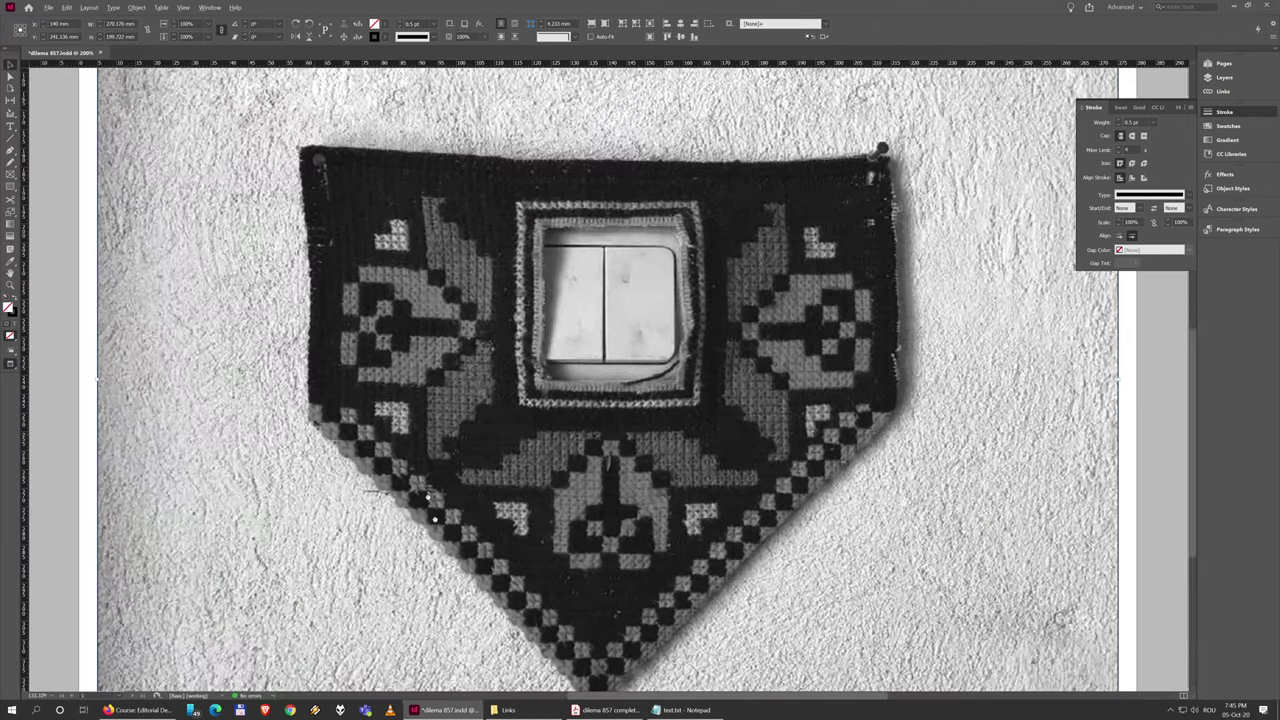
scroll(336, 398, down, 3)
key(ctrl+=)
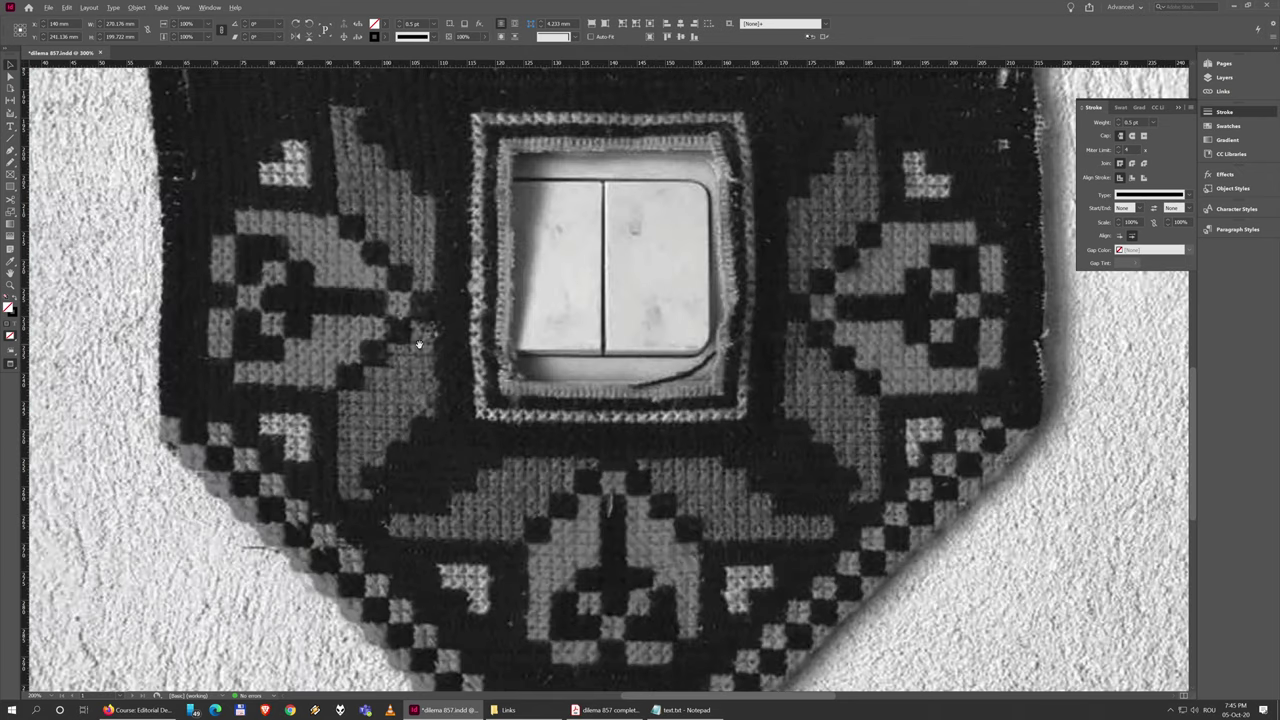
scroll(418, 344, down, 10)
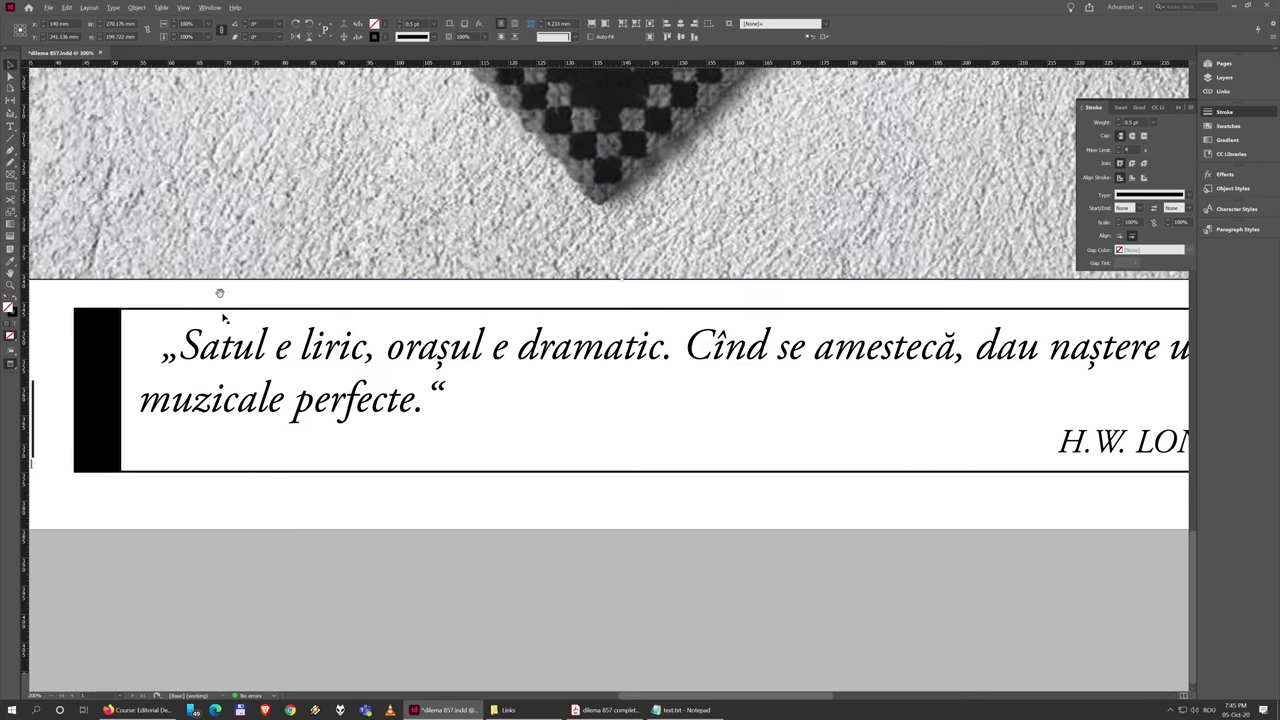
click(455, 396)
double_click(444, 395)
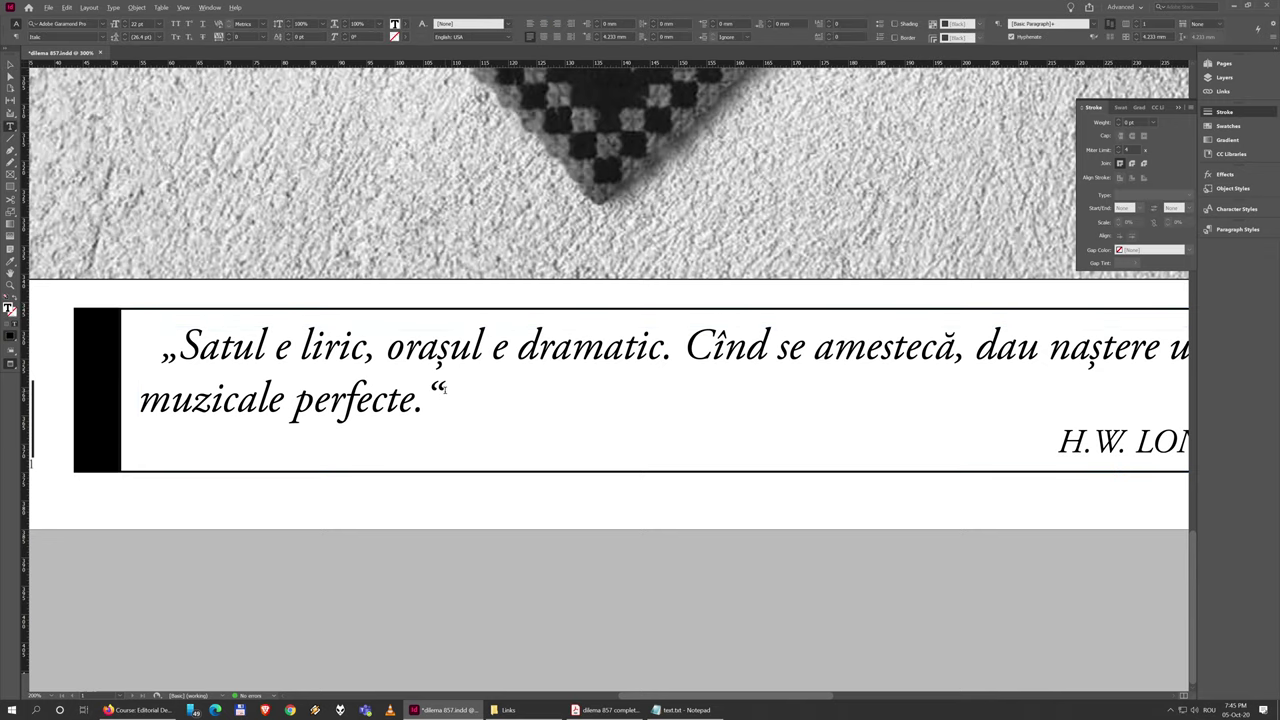
drag(444, 395, 157, 344)
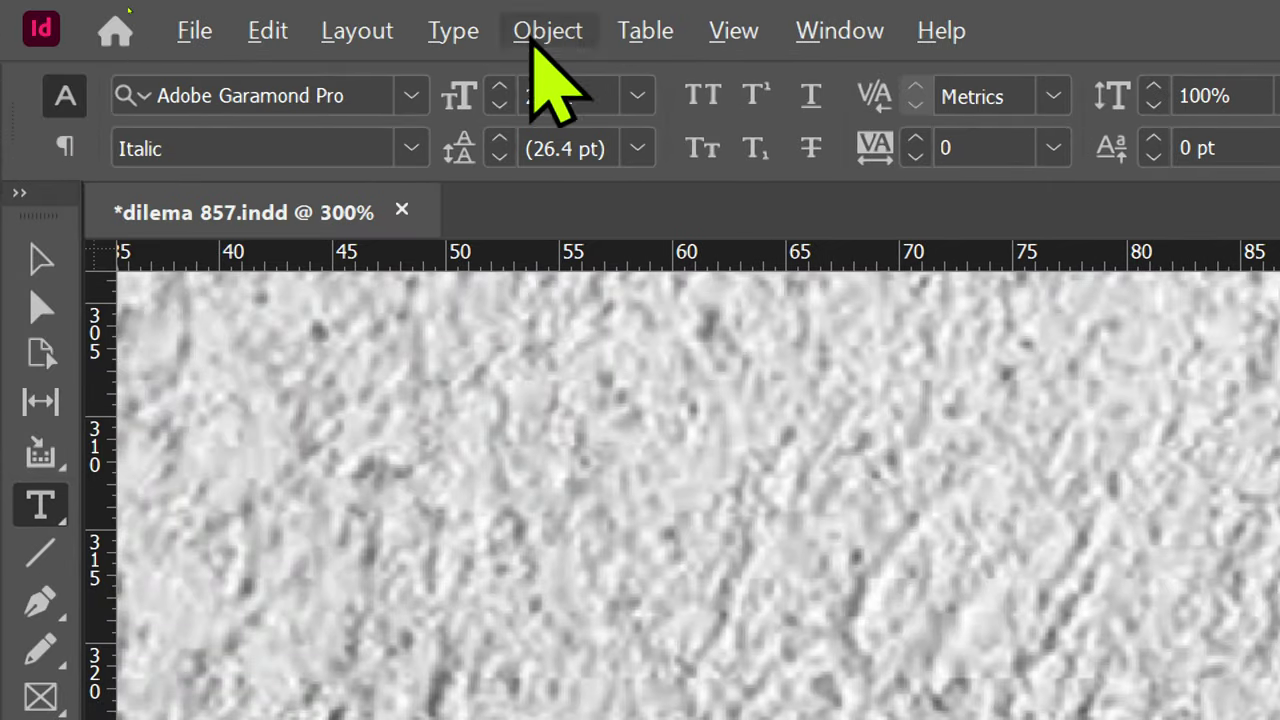
Step: Set the quote's tracking to 10 so 'drame' moves onto the second line
click(872, 145)
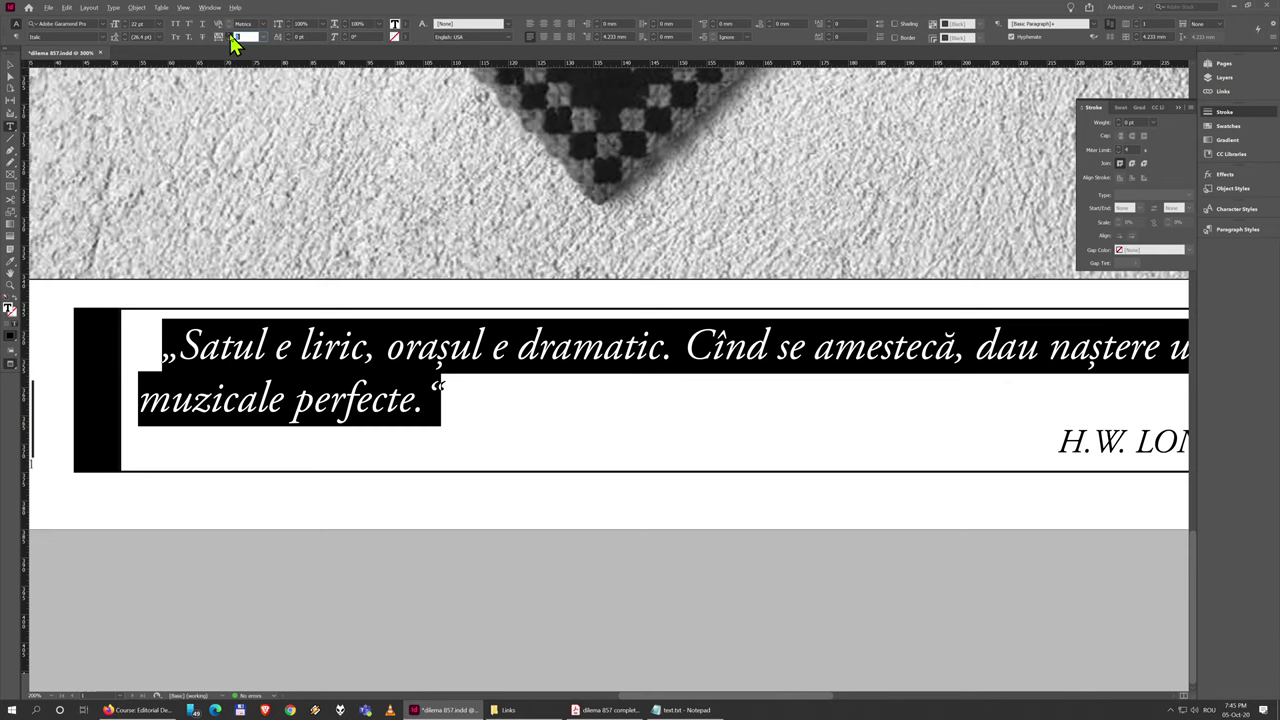
text(10)
key(Return)
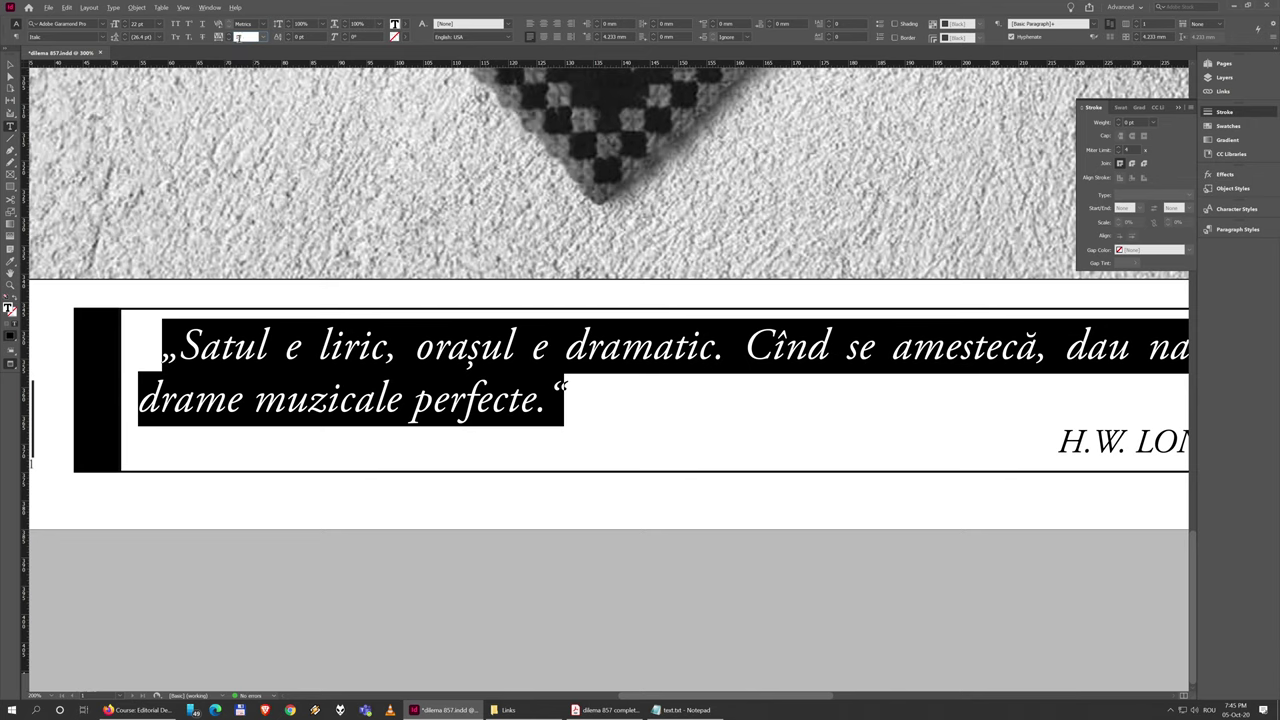
click(574, 405)
key(ctrl+minus)
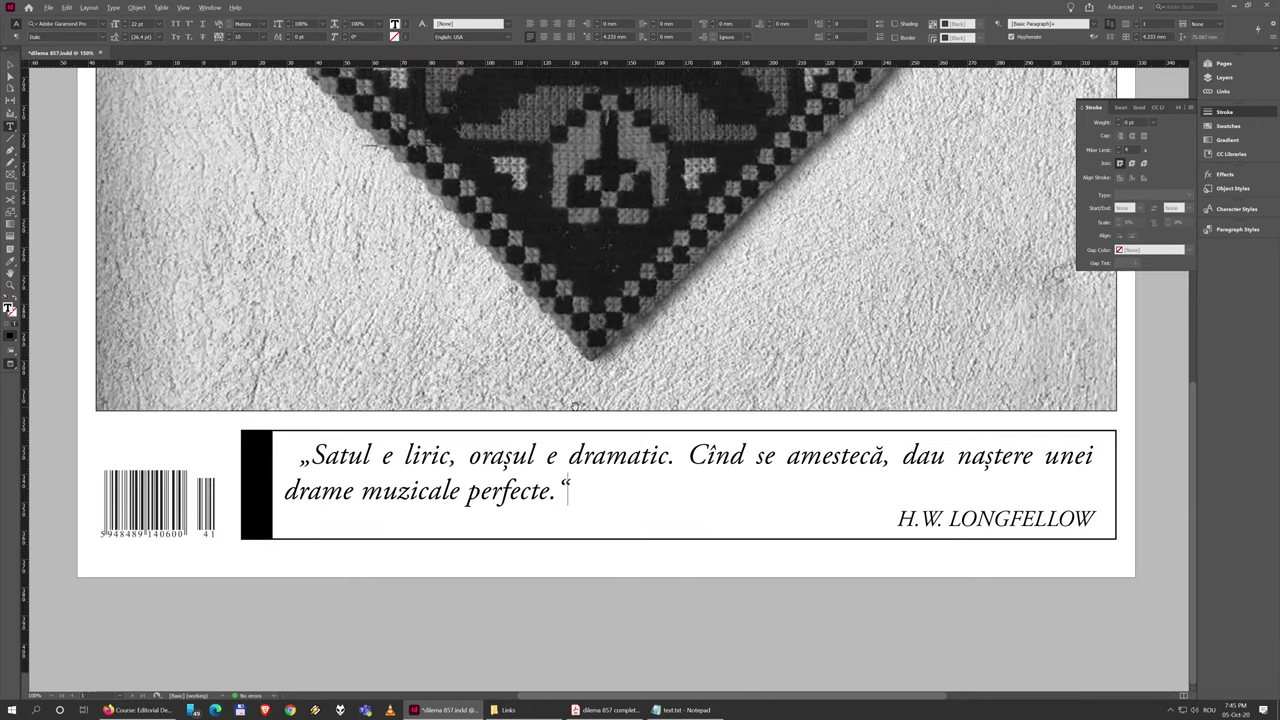
key(ctrl+minus)
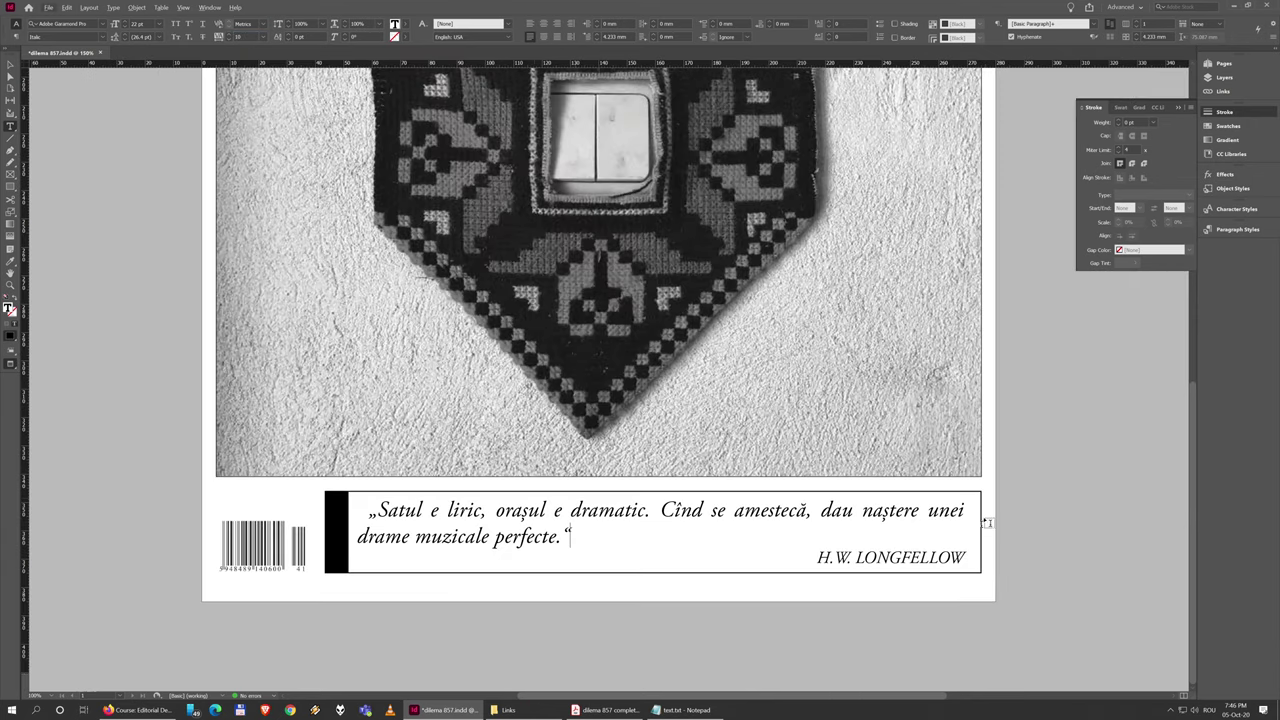
click(618, 710)
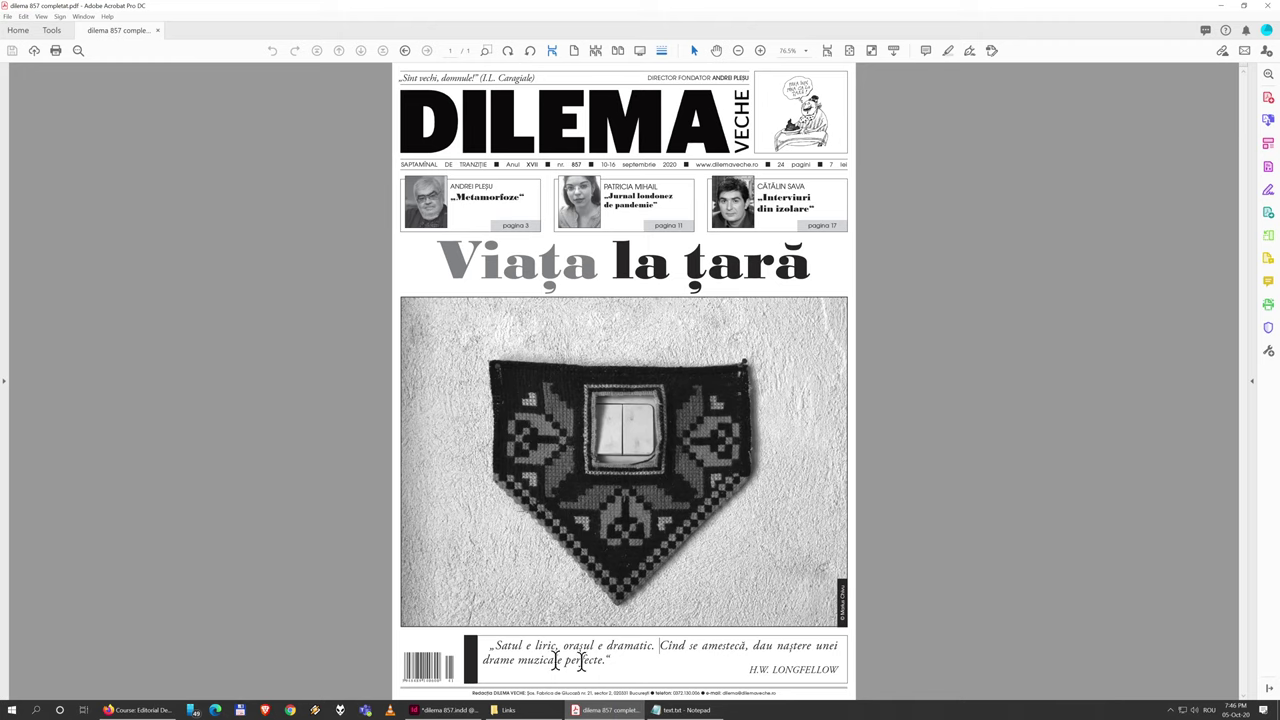
click(445, 710)
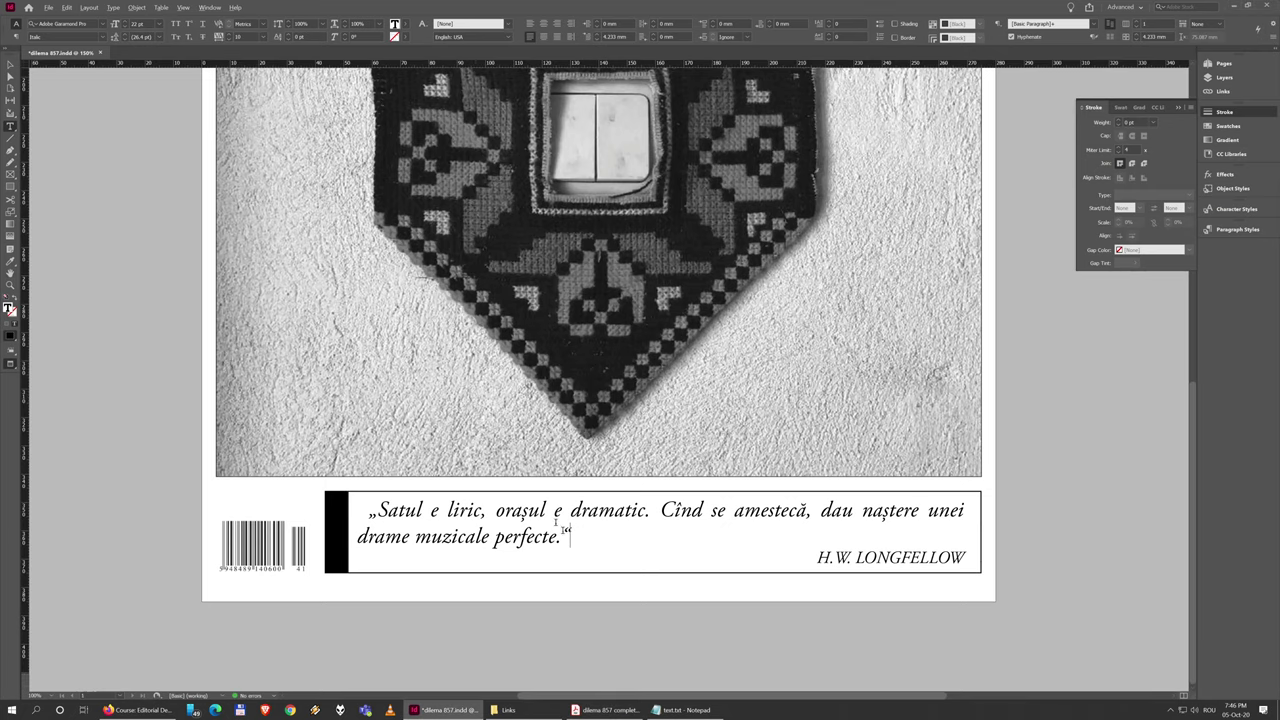
click(11, 68)
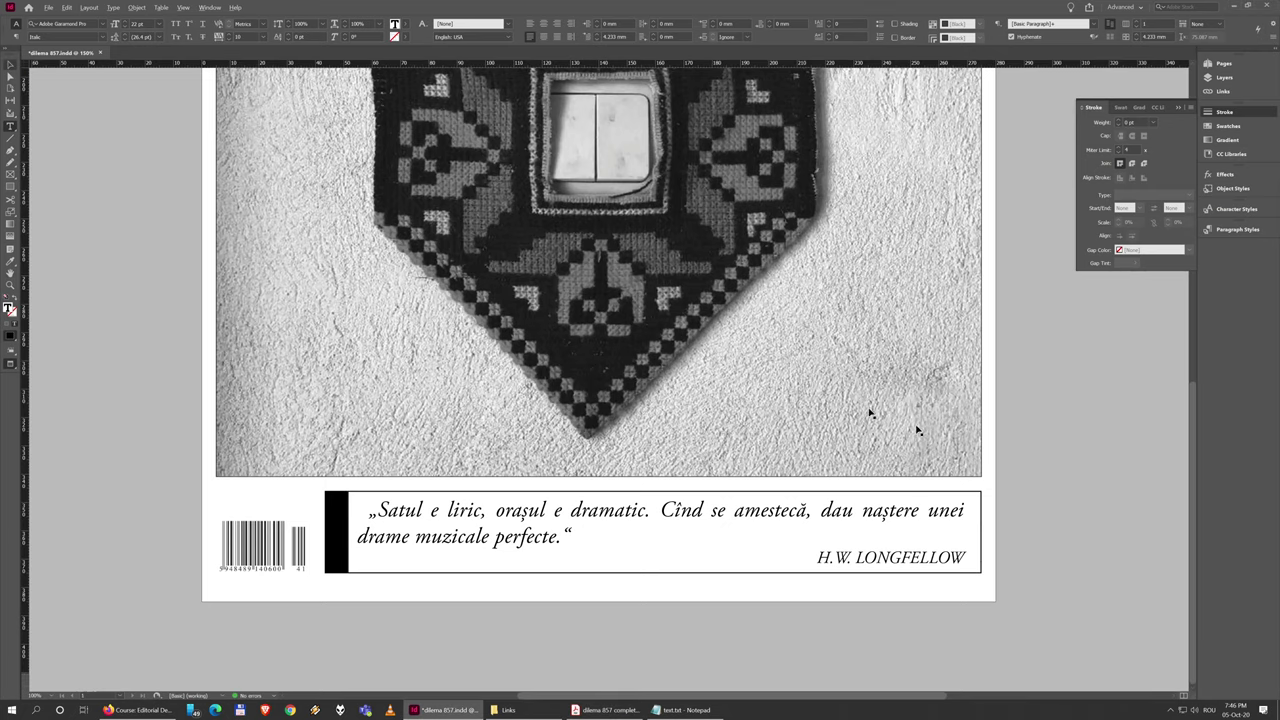
click(1057, 471)
key(w)
key(w)
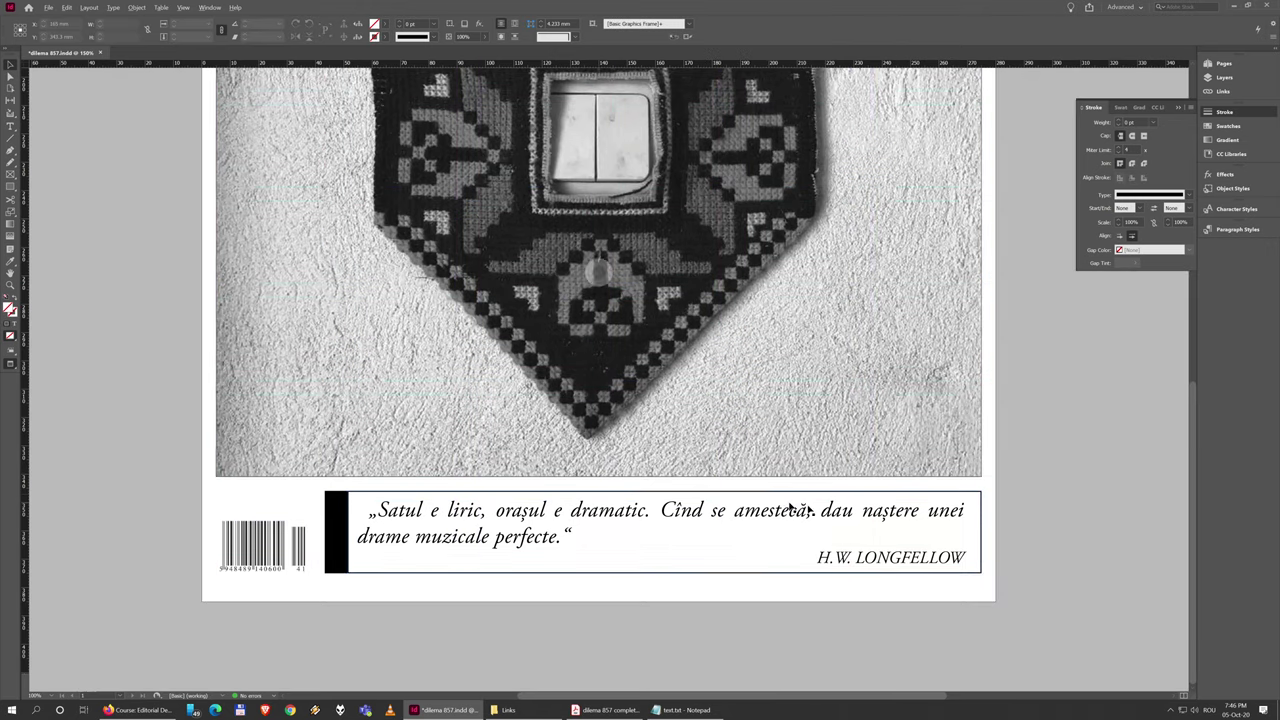